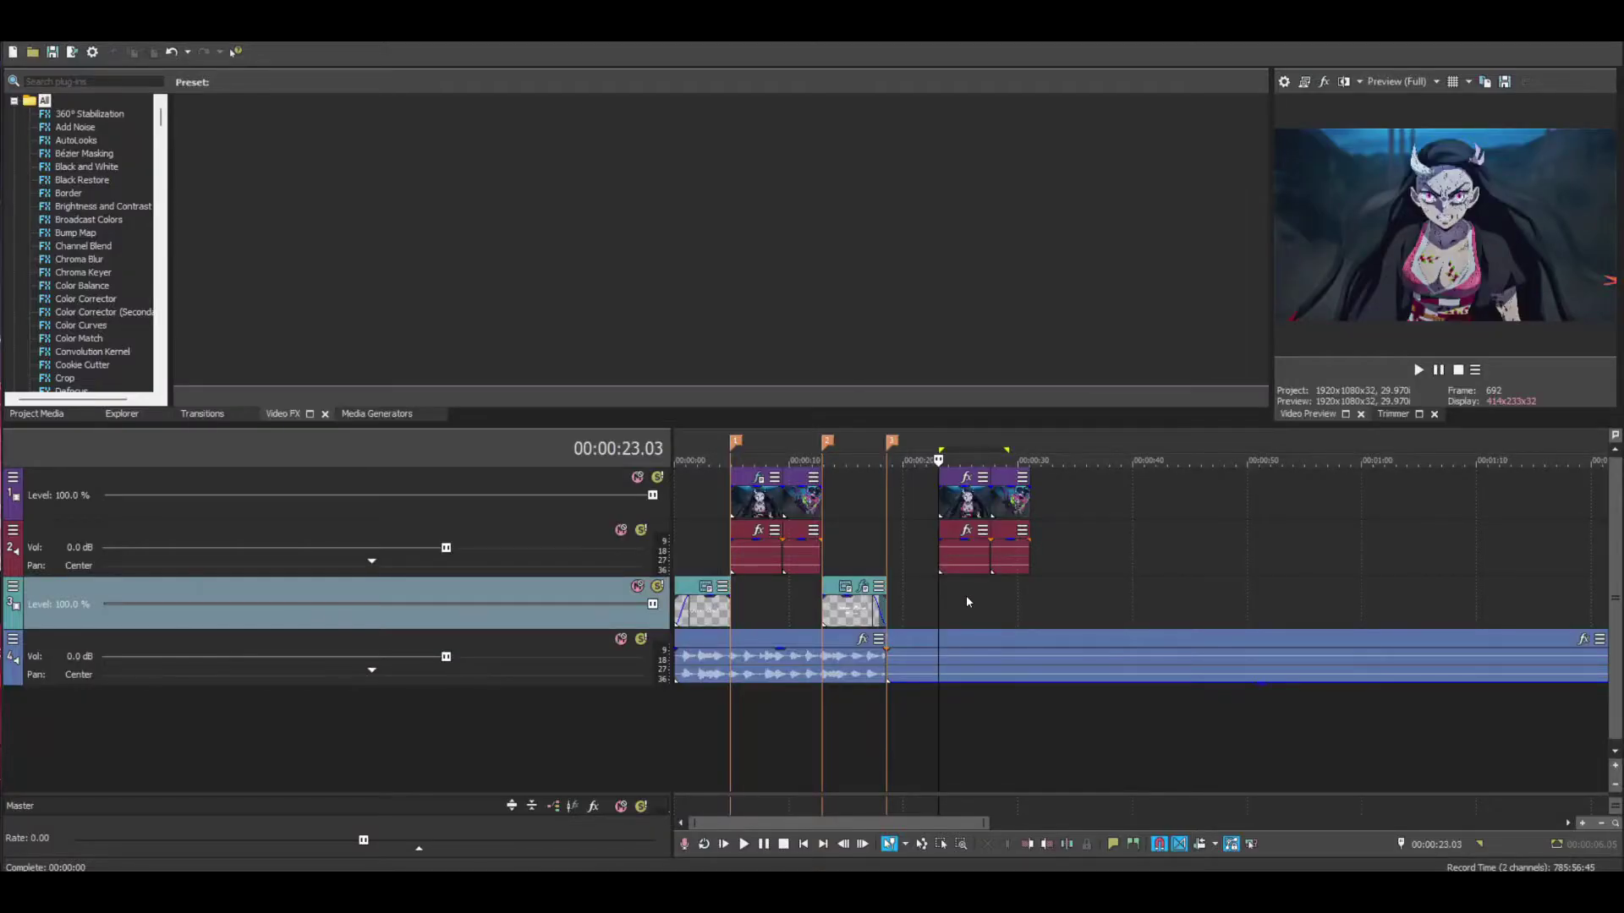
Select the 23.03–25.19 range on the clip, then clear it, leaving the playhead at 24.18.
left_click(910, 601)
left_click_drag(939, 598, 1017, 592)
left_click(956, 594)
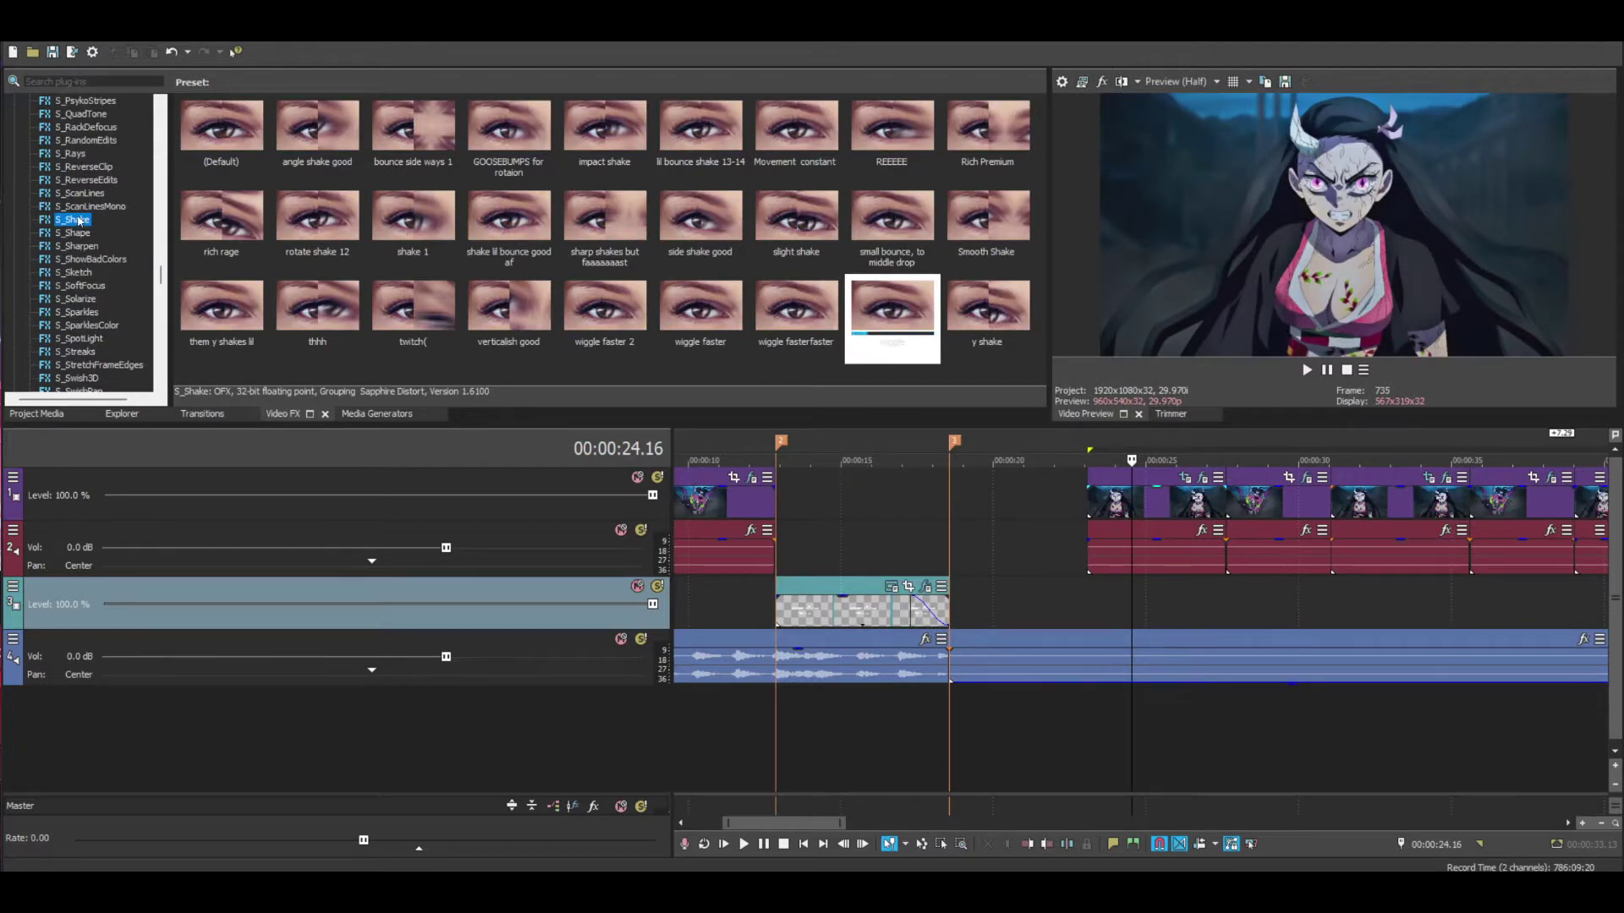
Apply the (Default) S_Shake preset to the clip, then replace it with the wiggle preset.
left_click(211, 144)
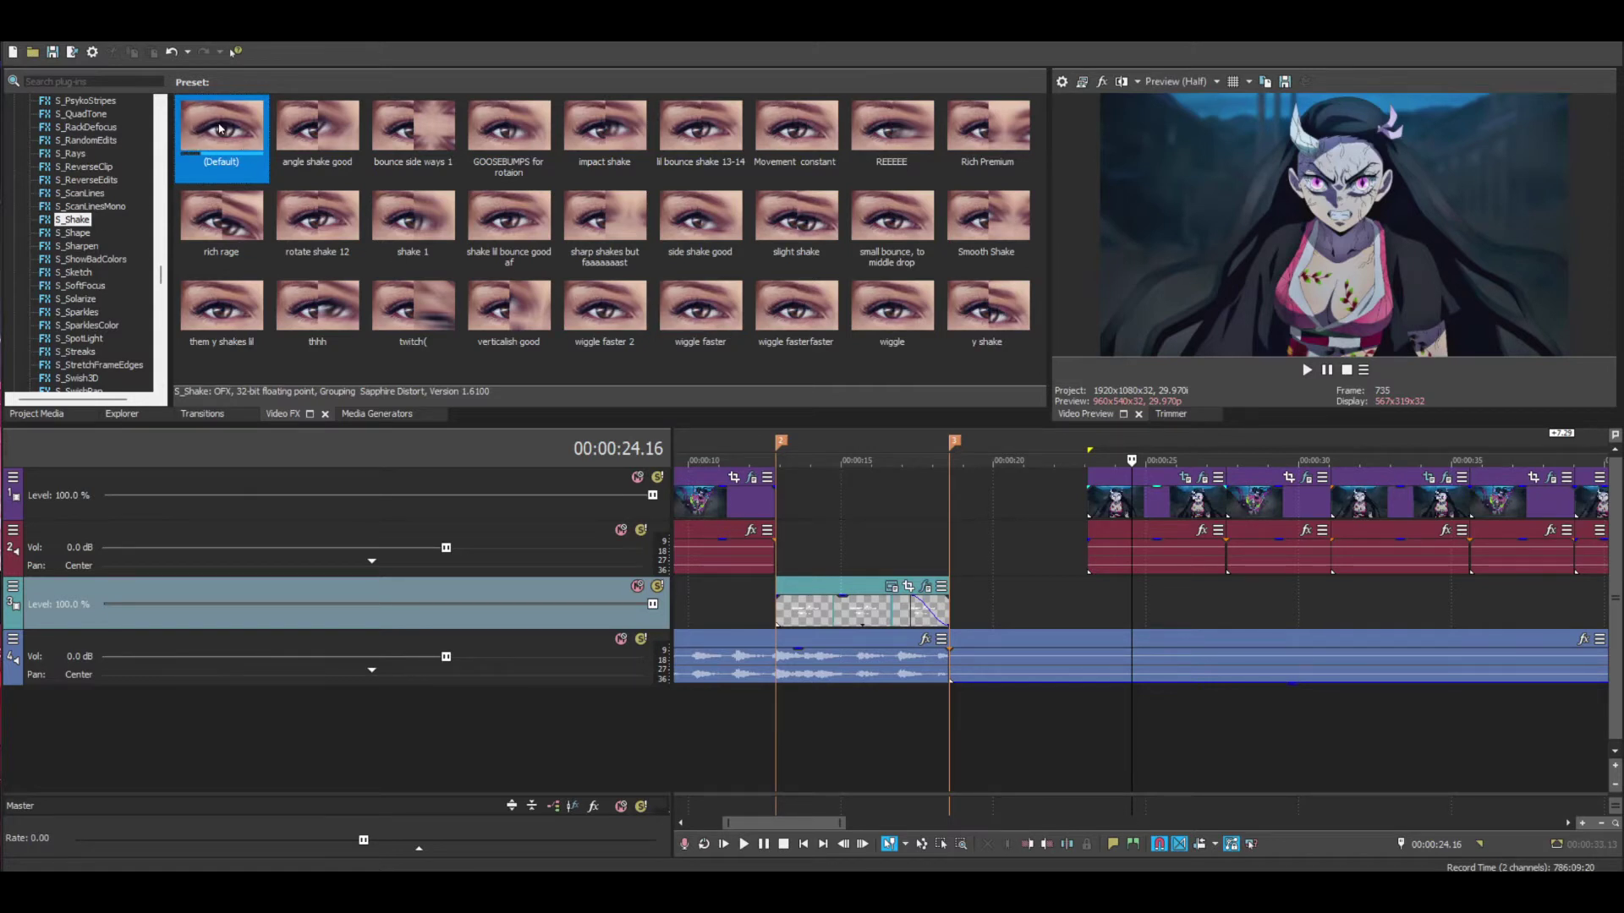
left_click_drag(1157, 501, 1157, 501)
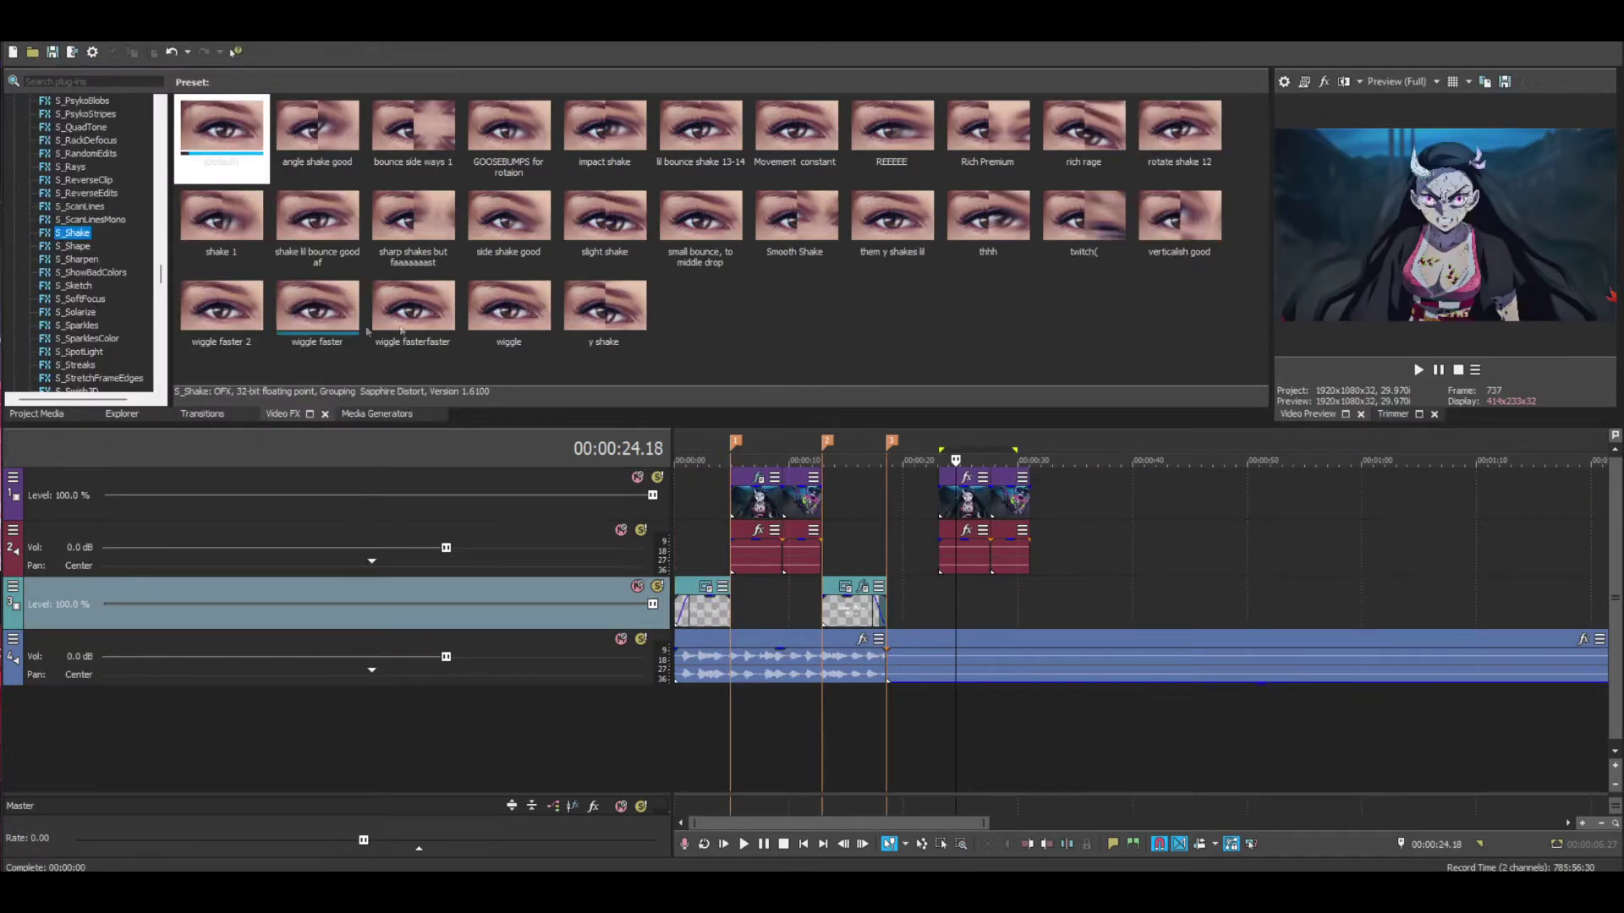
left_click(525, 318)
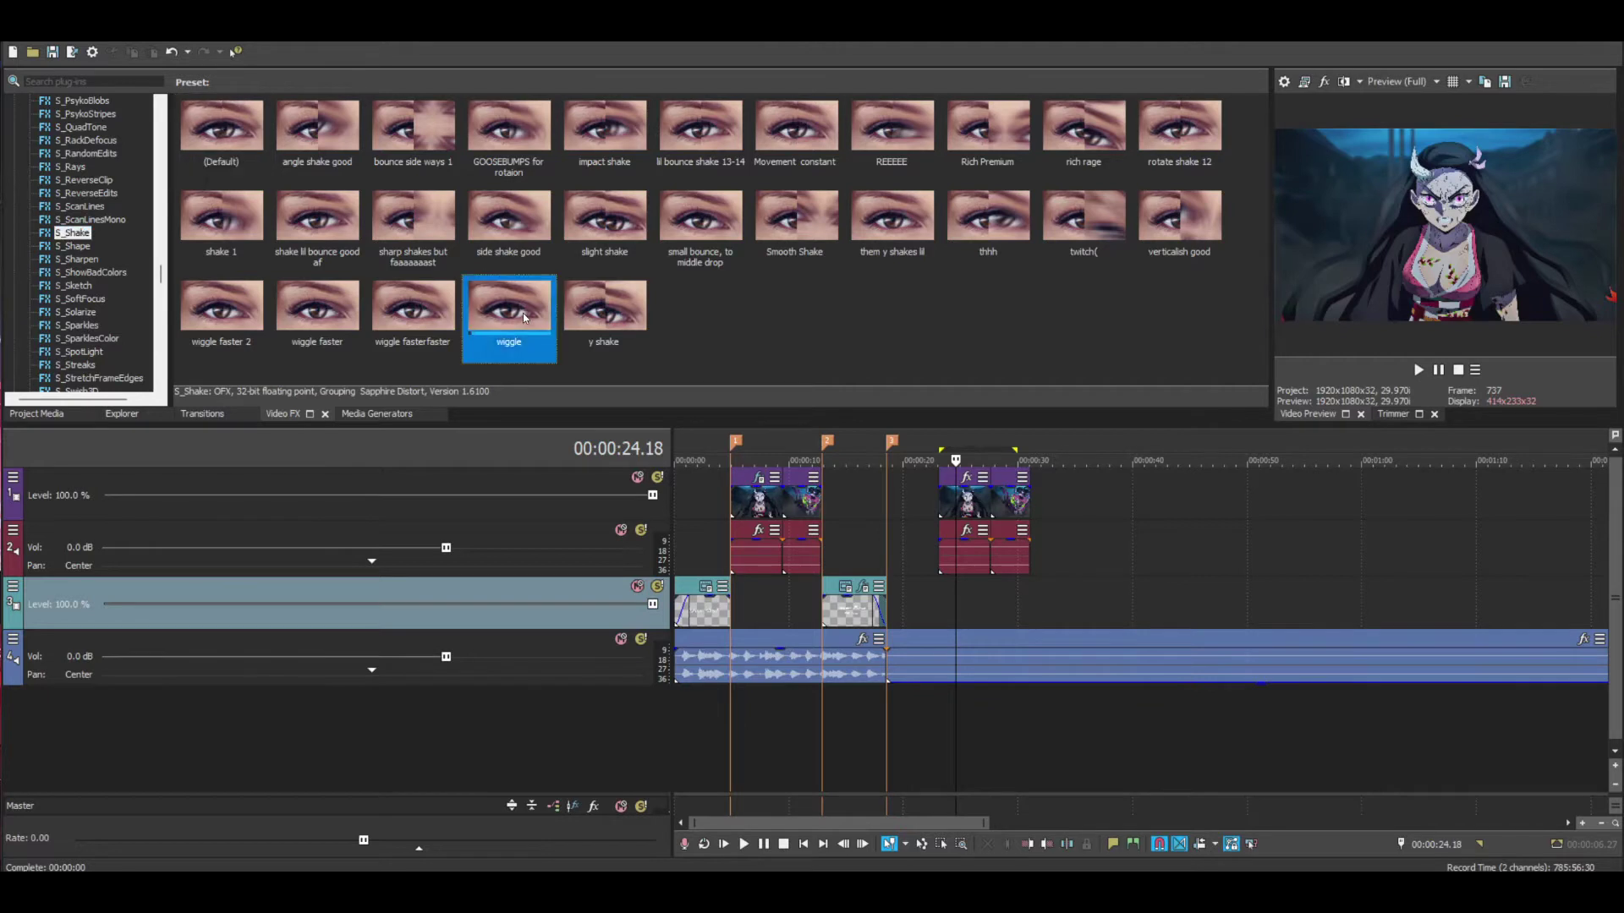
left_click_drag(968, 507, 969, 510)
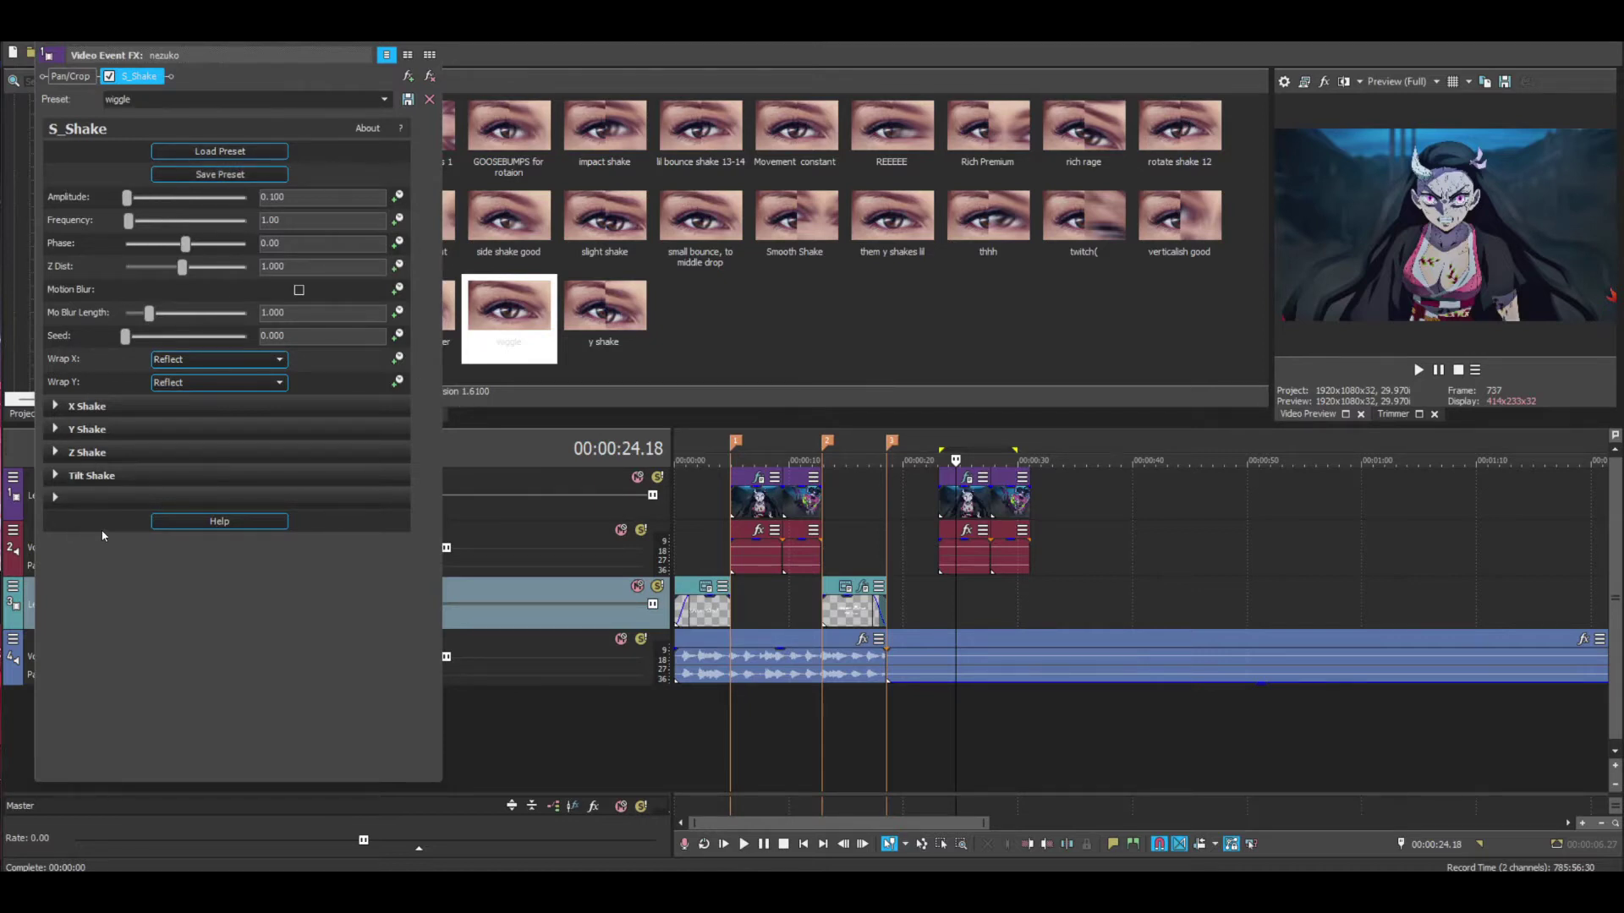
Expand the X, Y, Z and Tilt Shake groups and review their parameter values.
left_click(56, 406)
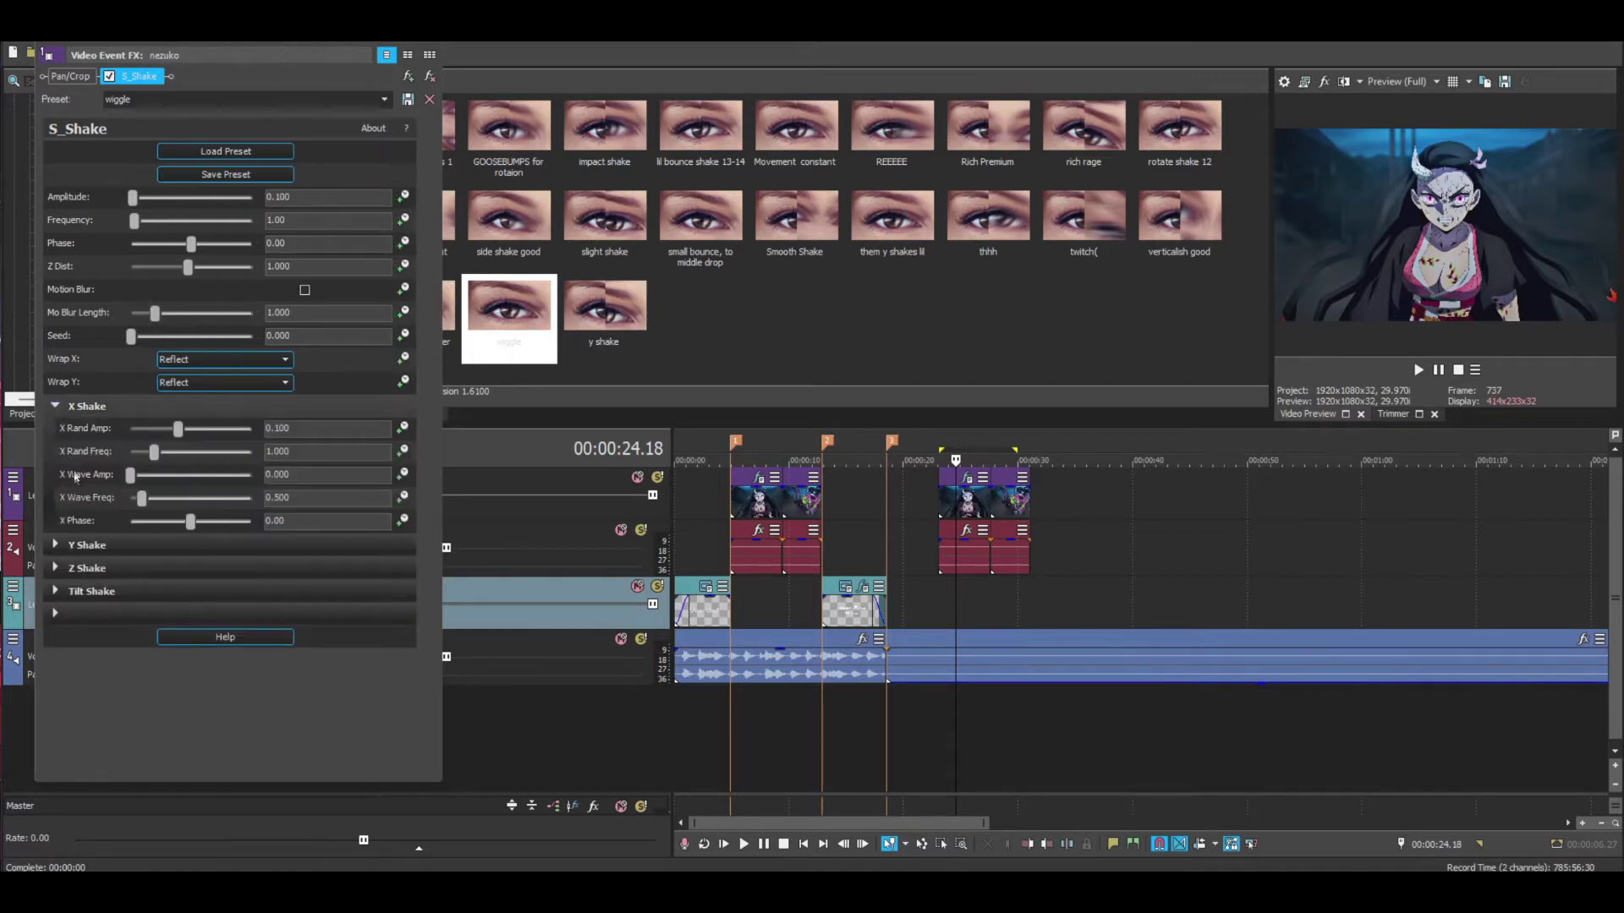
left_click(57, 544)
left_click(68, 685)
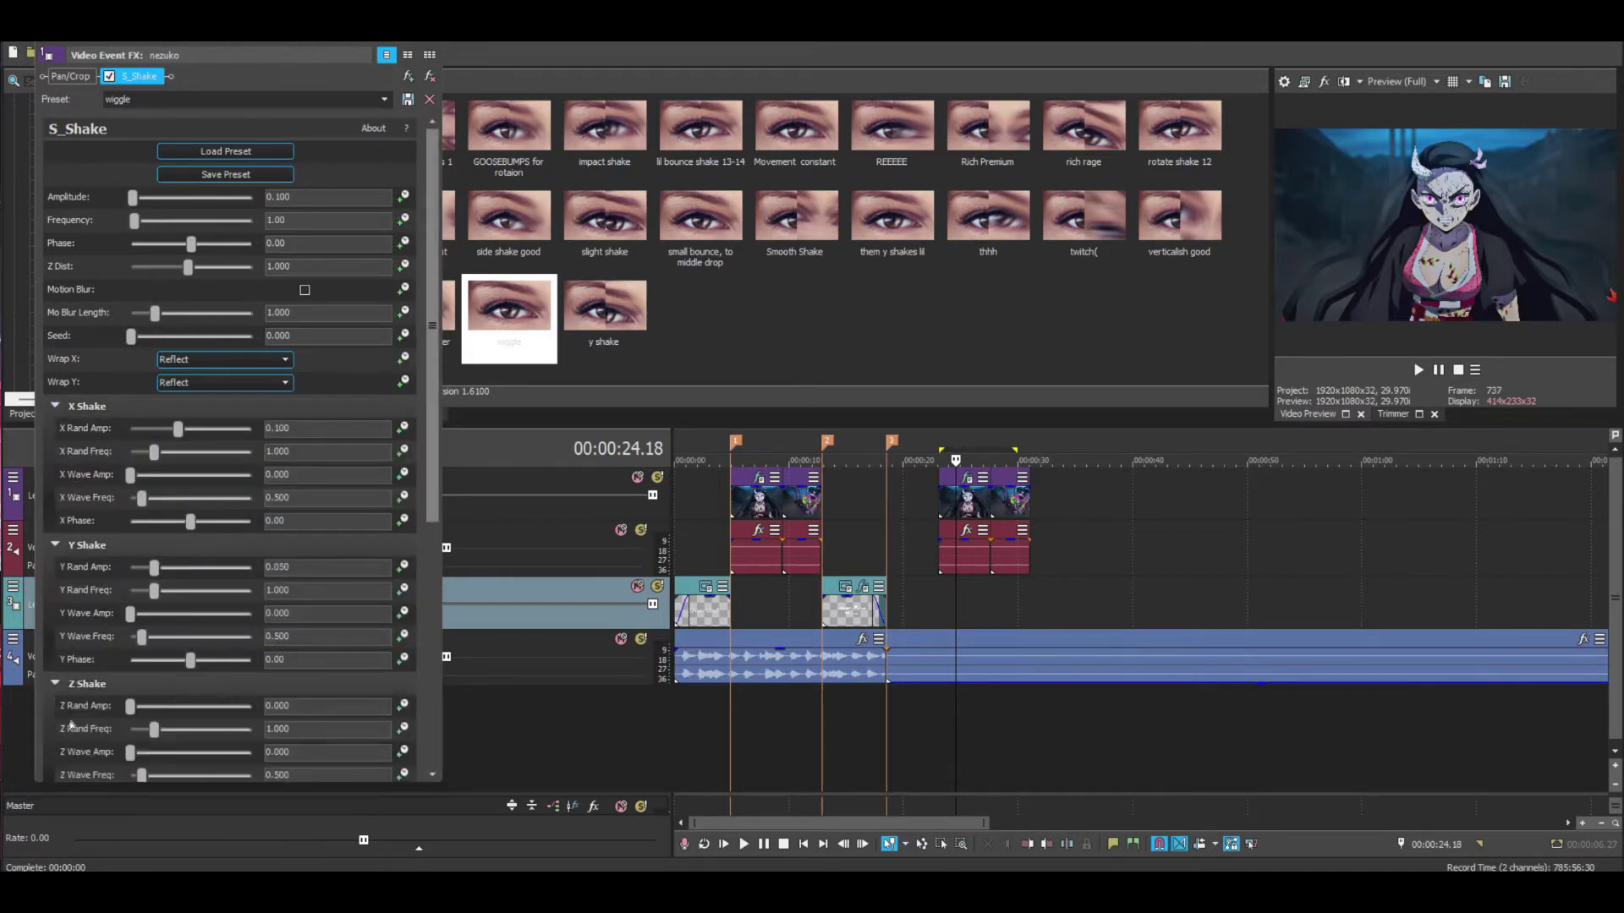
scroll(70, 725, "down", 2)
left_click(58, 721)
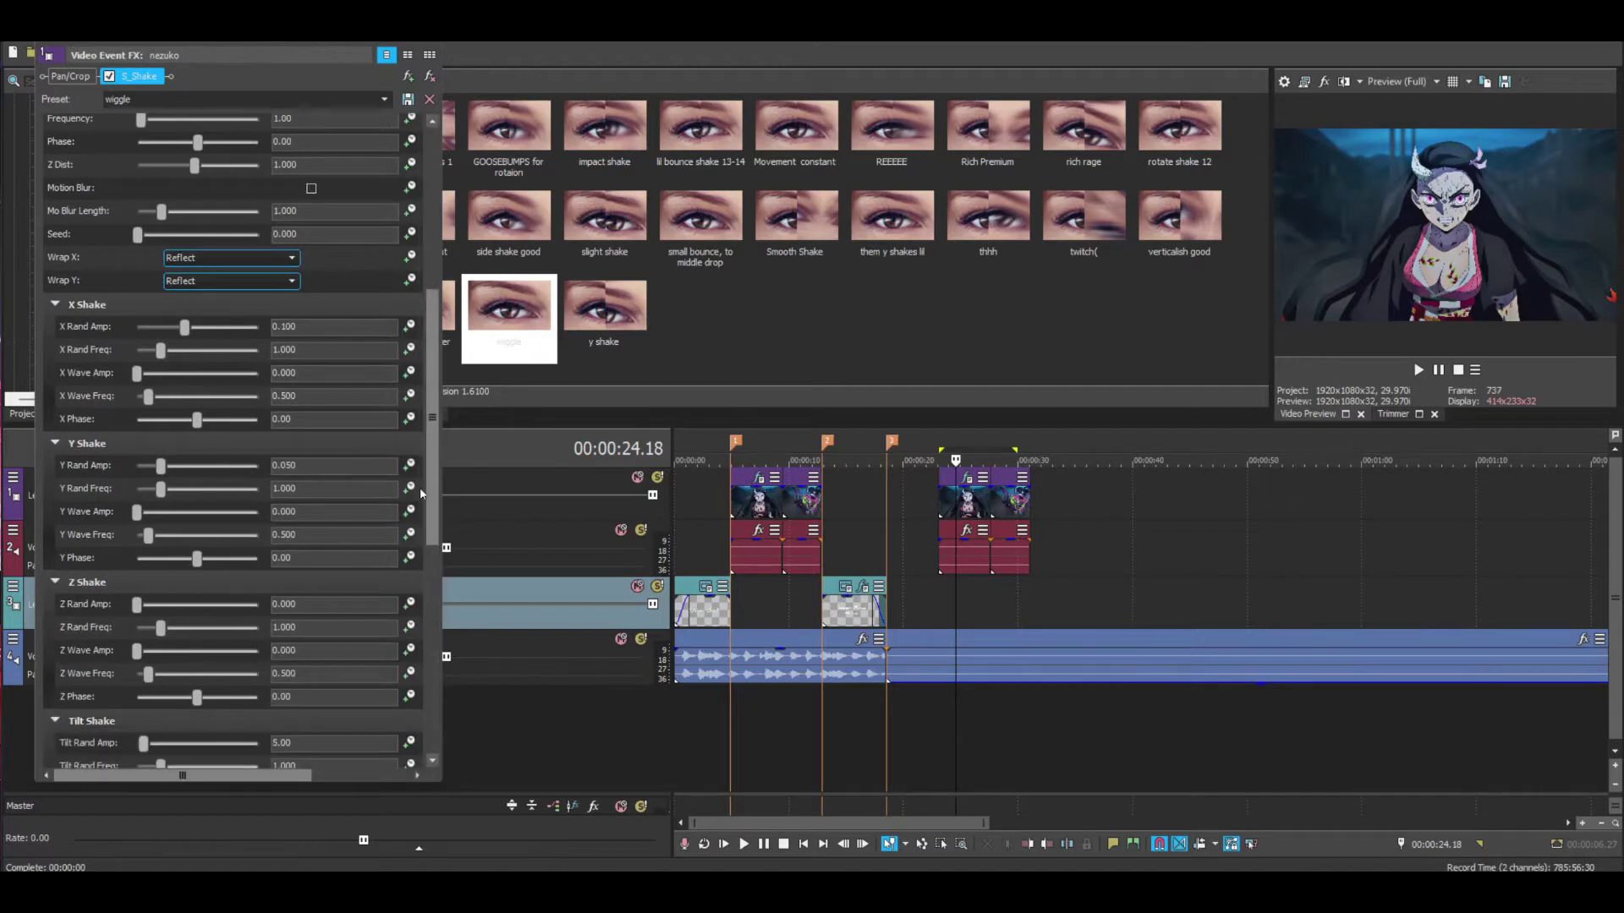
left_click_drag(425, 495, 451, 236)
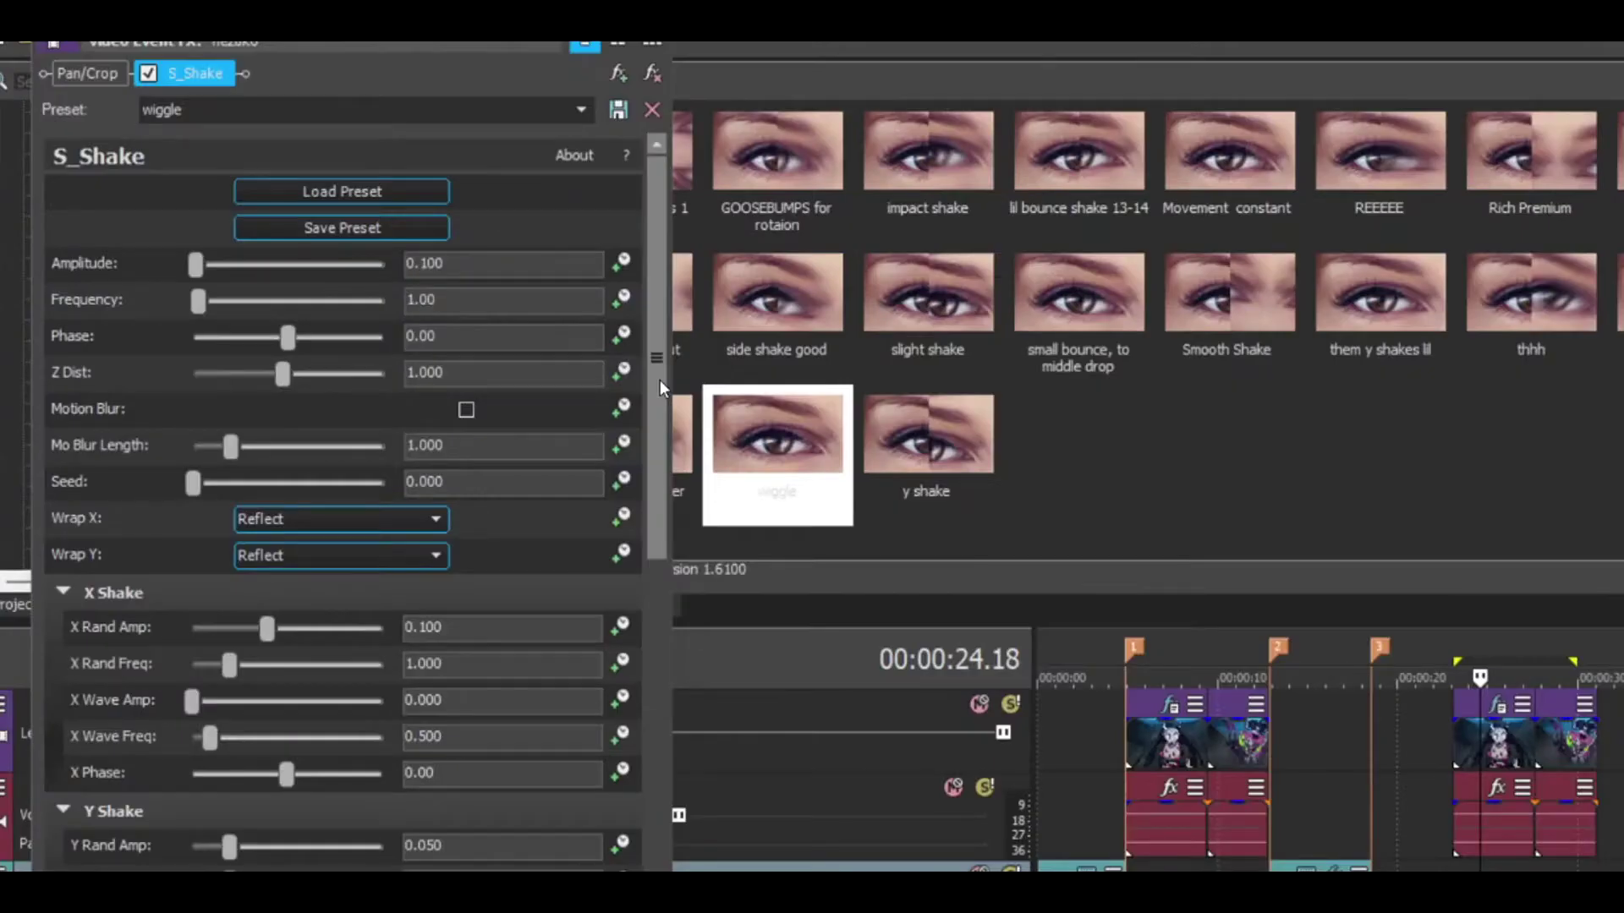
left_click_drag(659, 379, 678, 909)
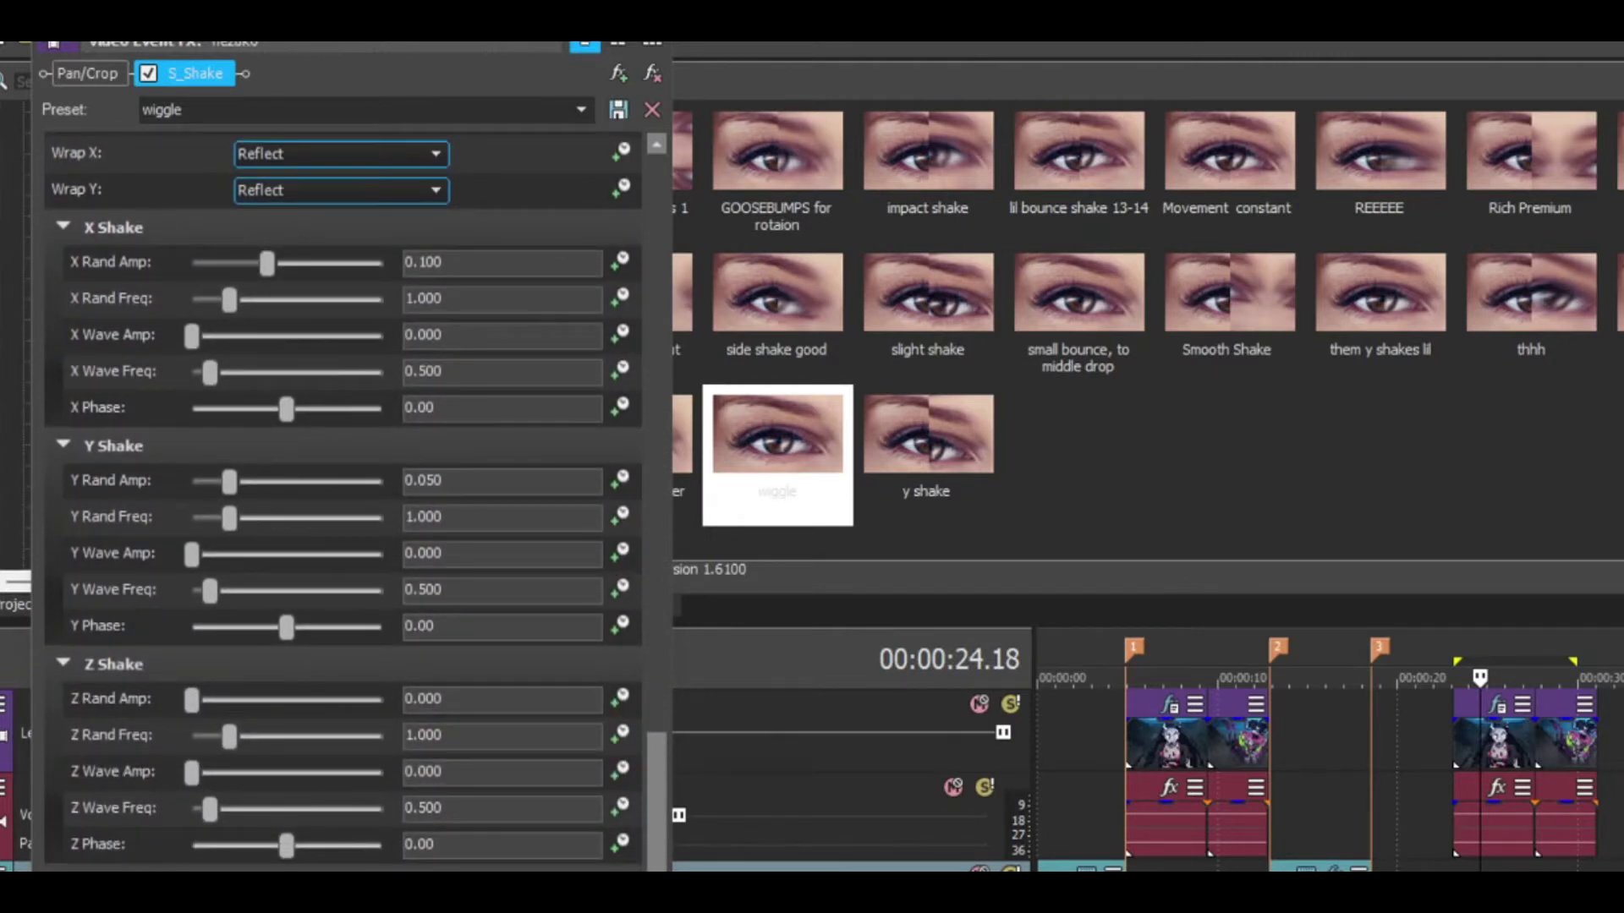
left_click_drag(679, 909, 729, 415)
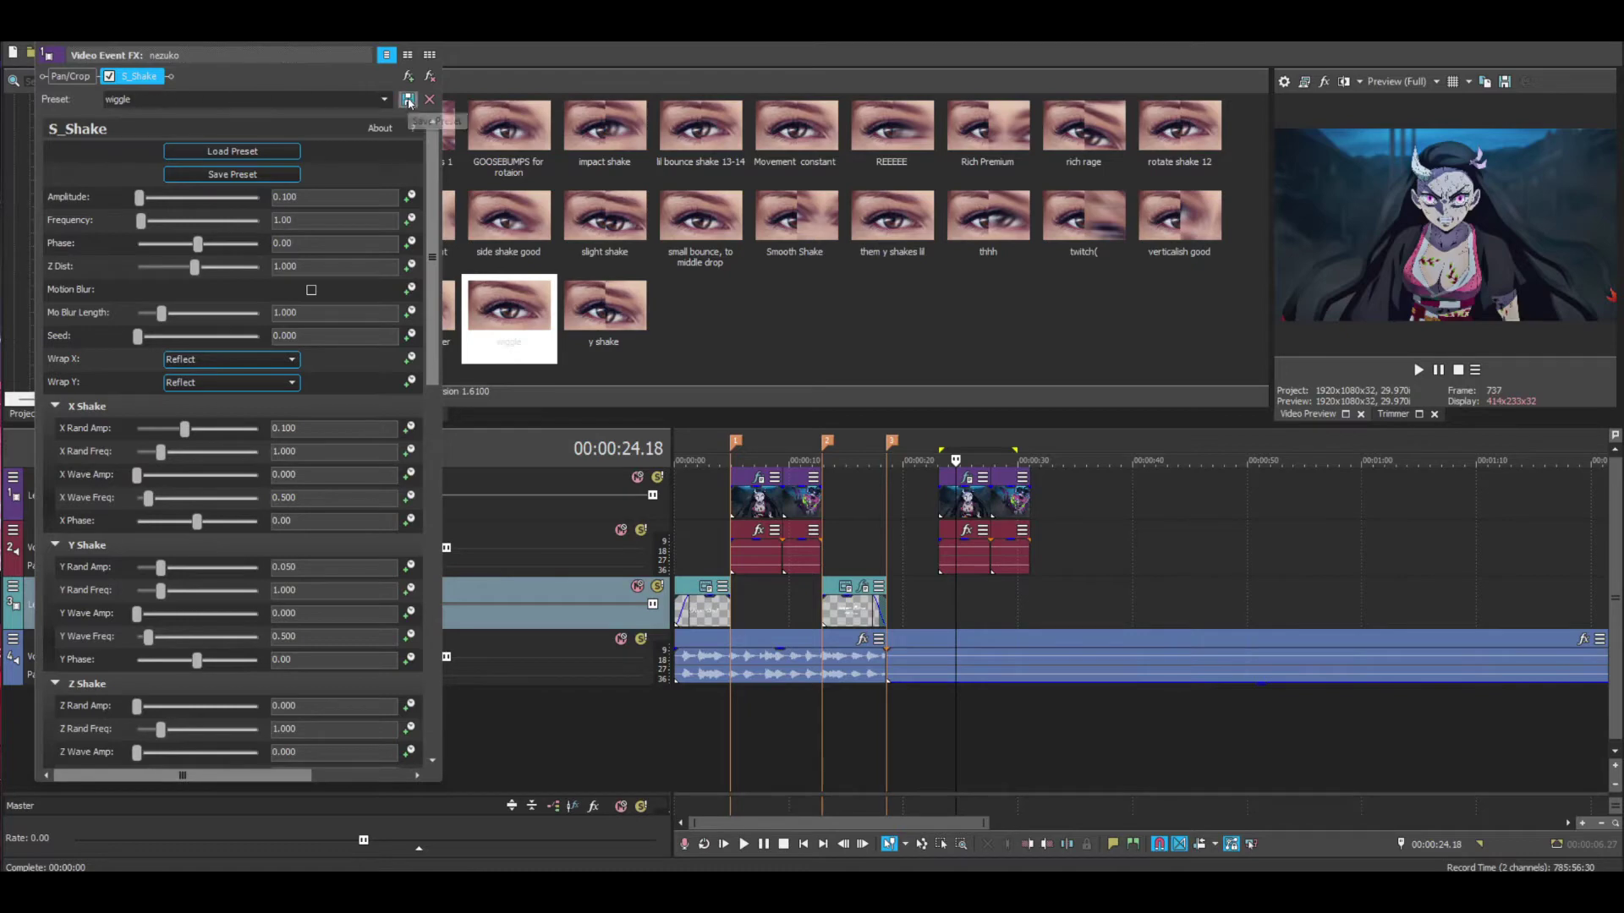
Close the event FX window and reapply the S_Shake wiggle preset to the nezuko clip.
left_click(435, 51)
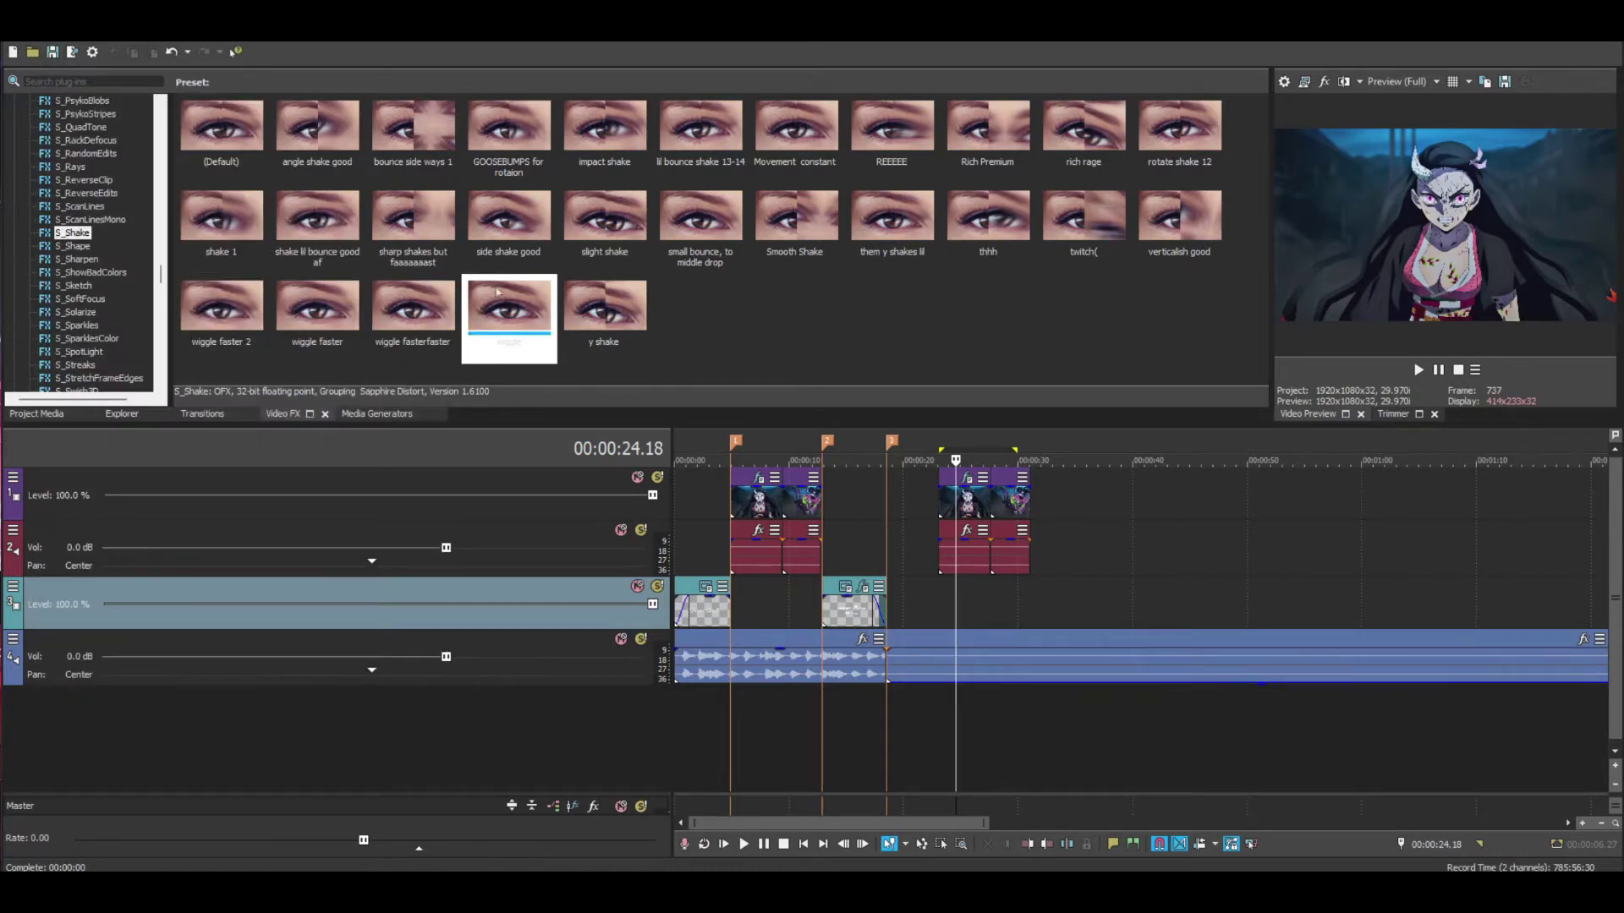
left_click(76, 247)
left_click(75, 233)
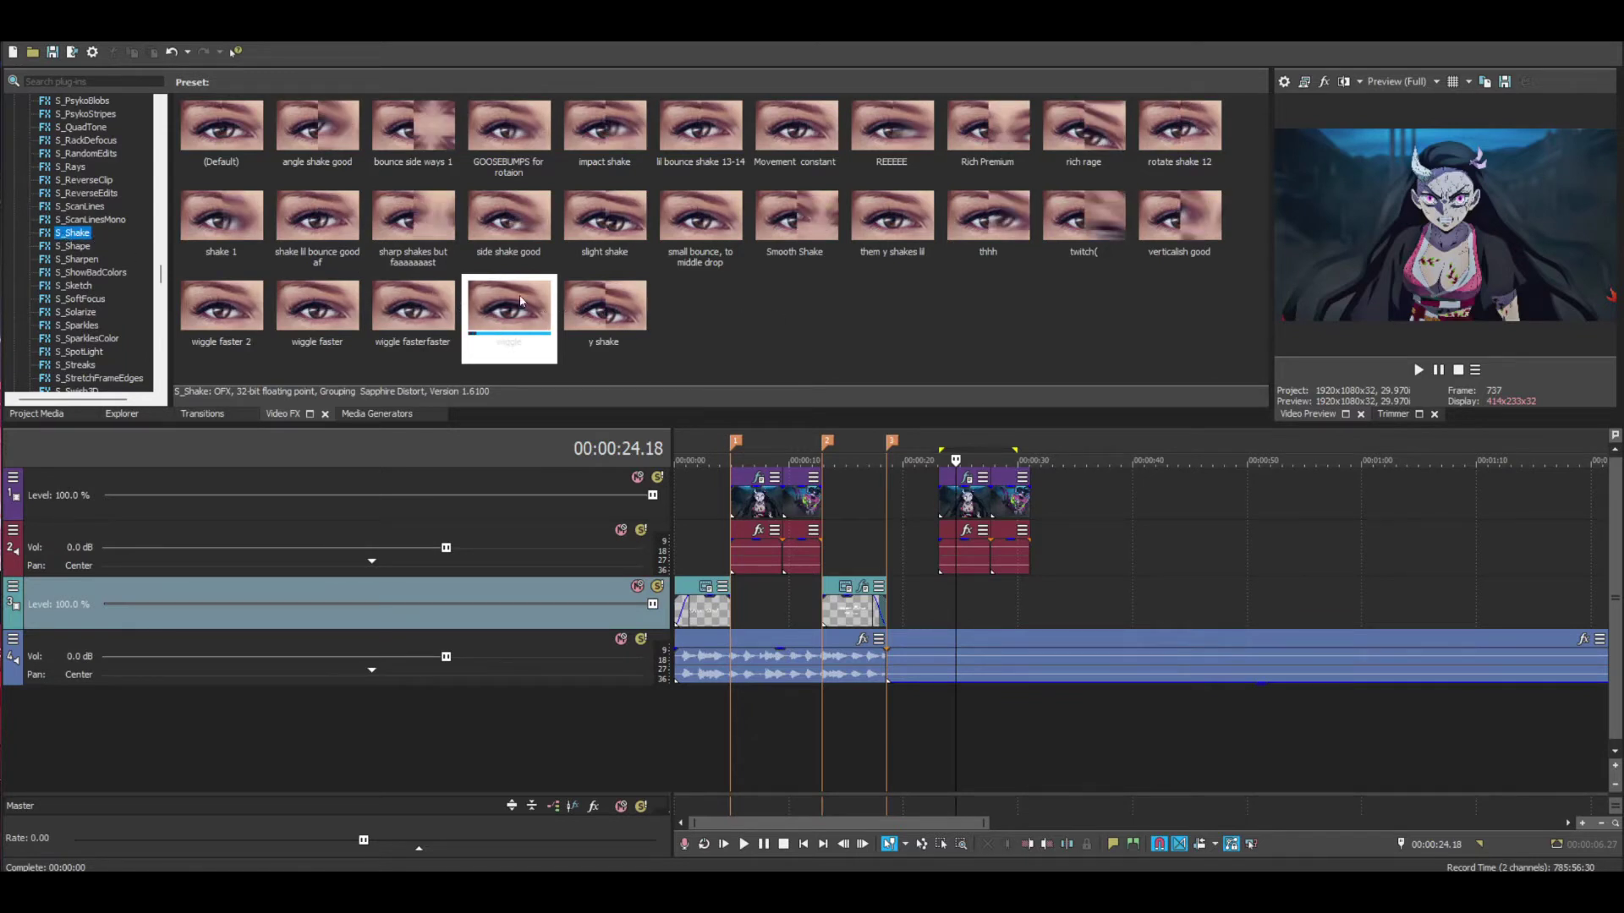
left_click_drag(505, 309, 568, 326)
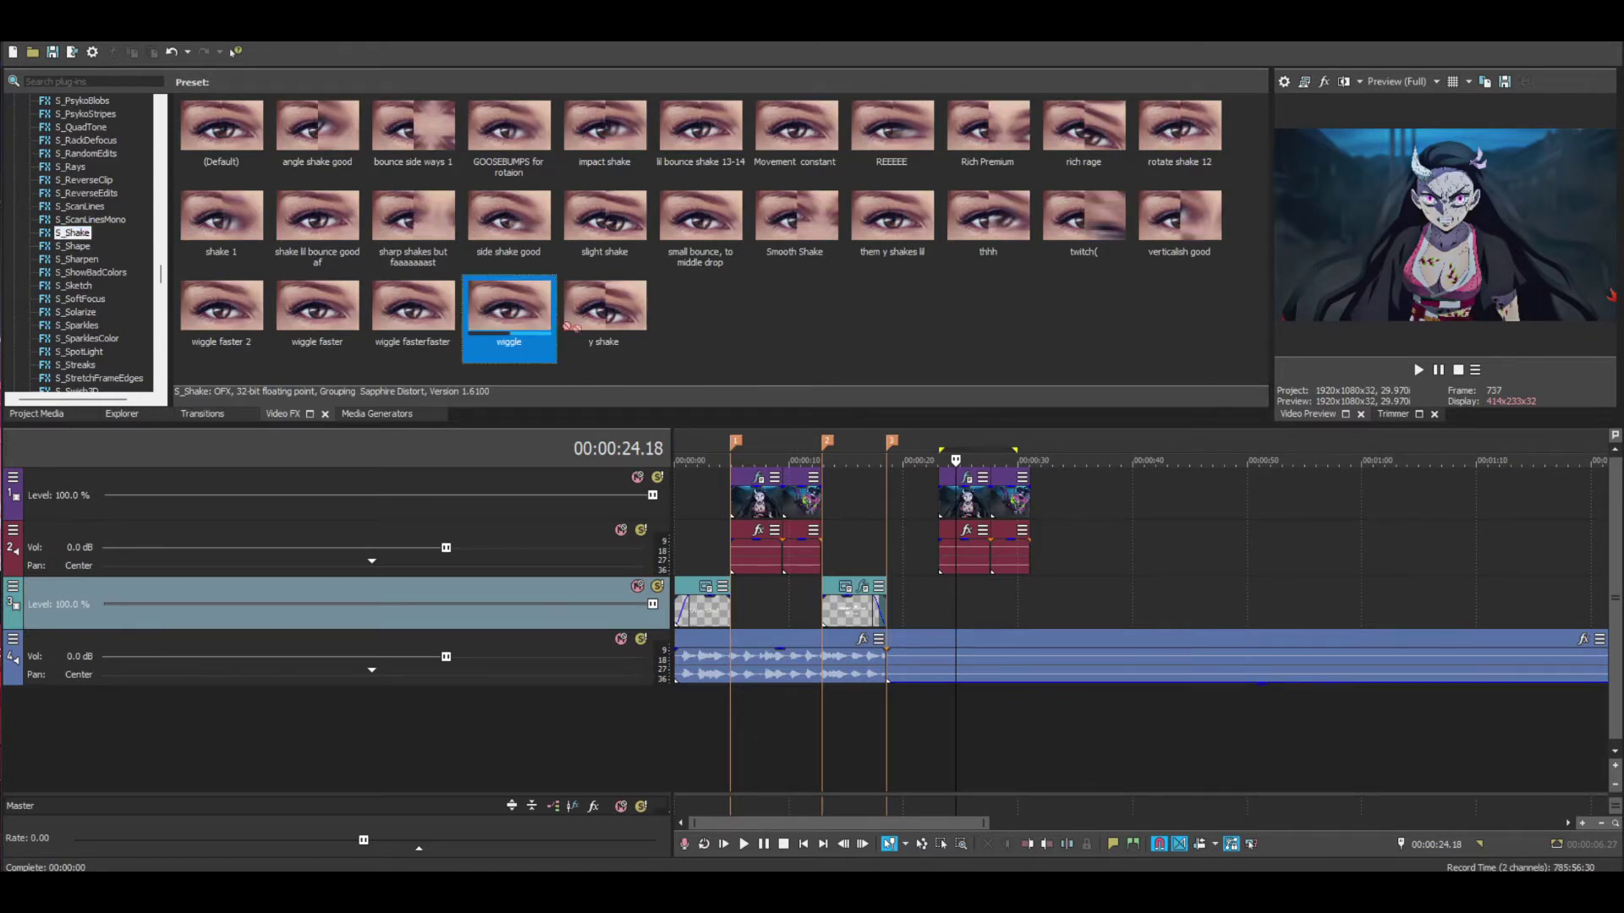
left_click_drag(1013, 506, 1013, 506)
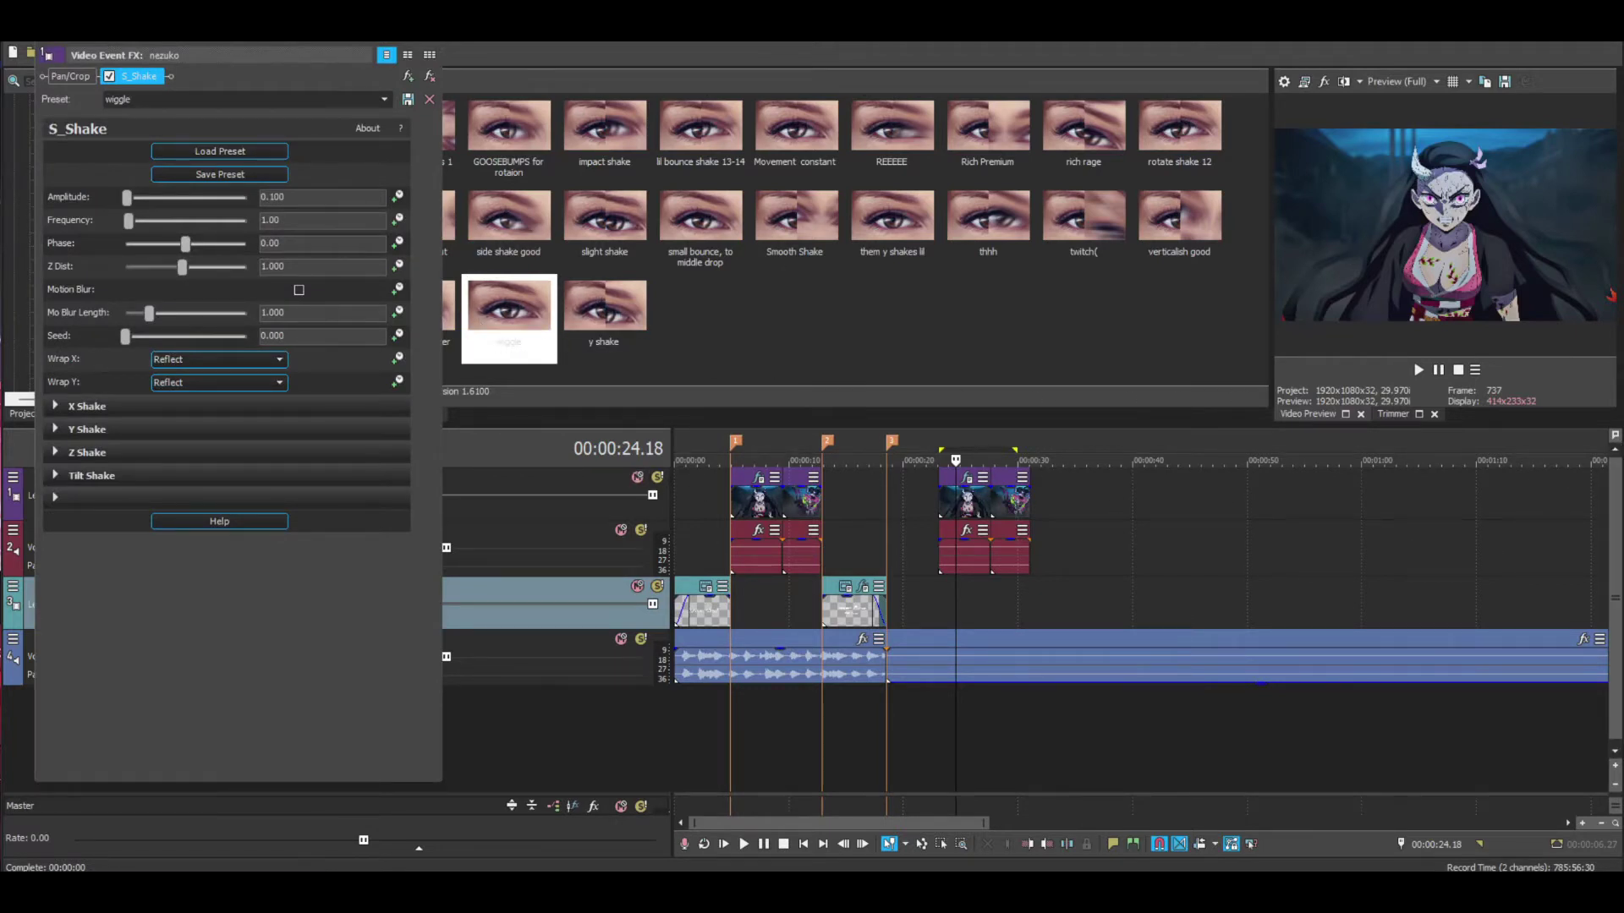
Play the 23.03–28.36 range, widen the Video Preview, and play it again.
left_click_drag(943, 599, 1029, 588)
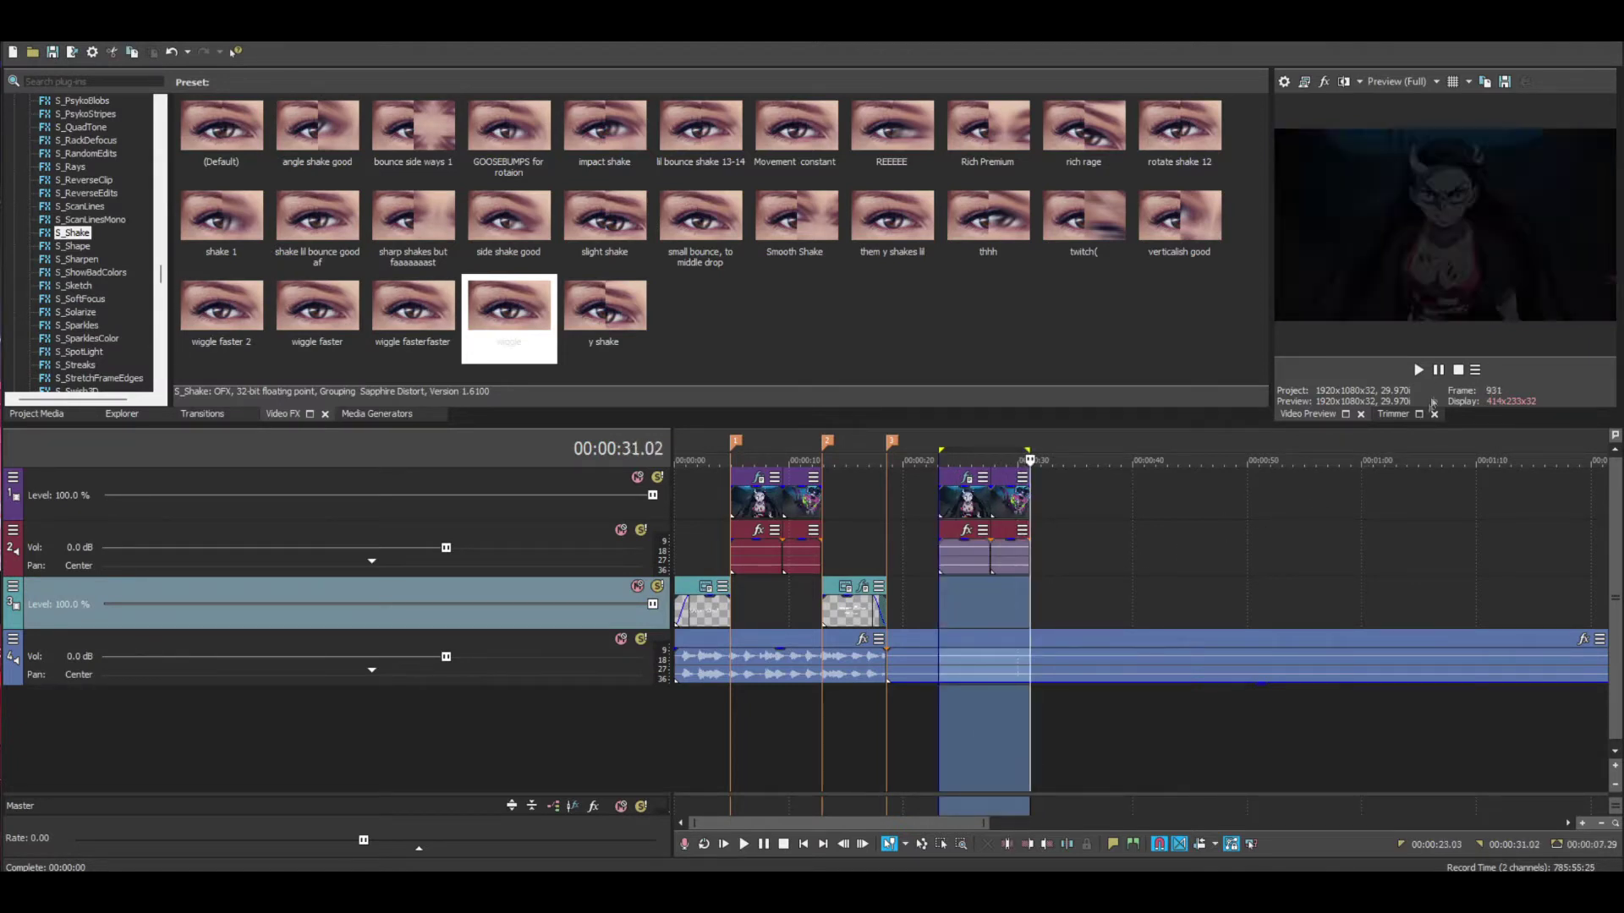
key("space")
key("space")
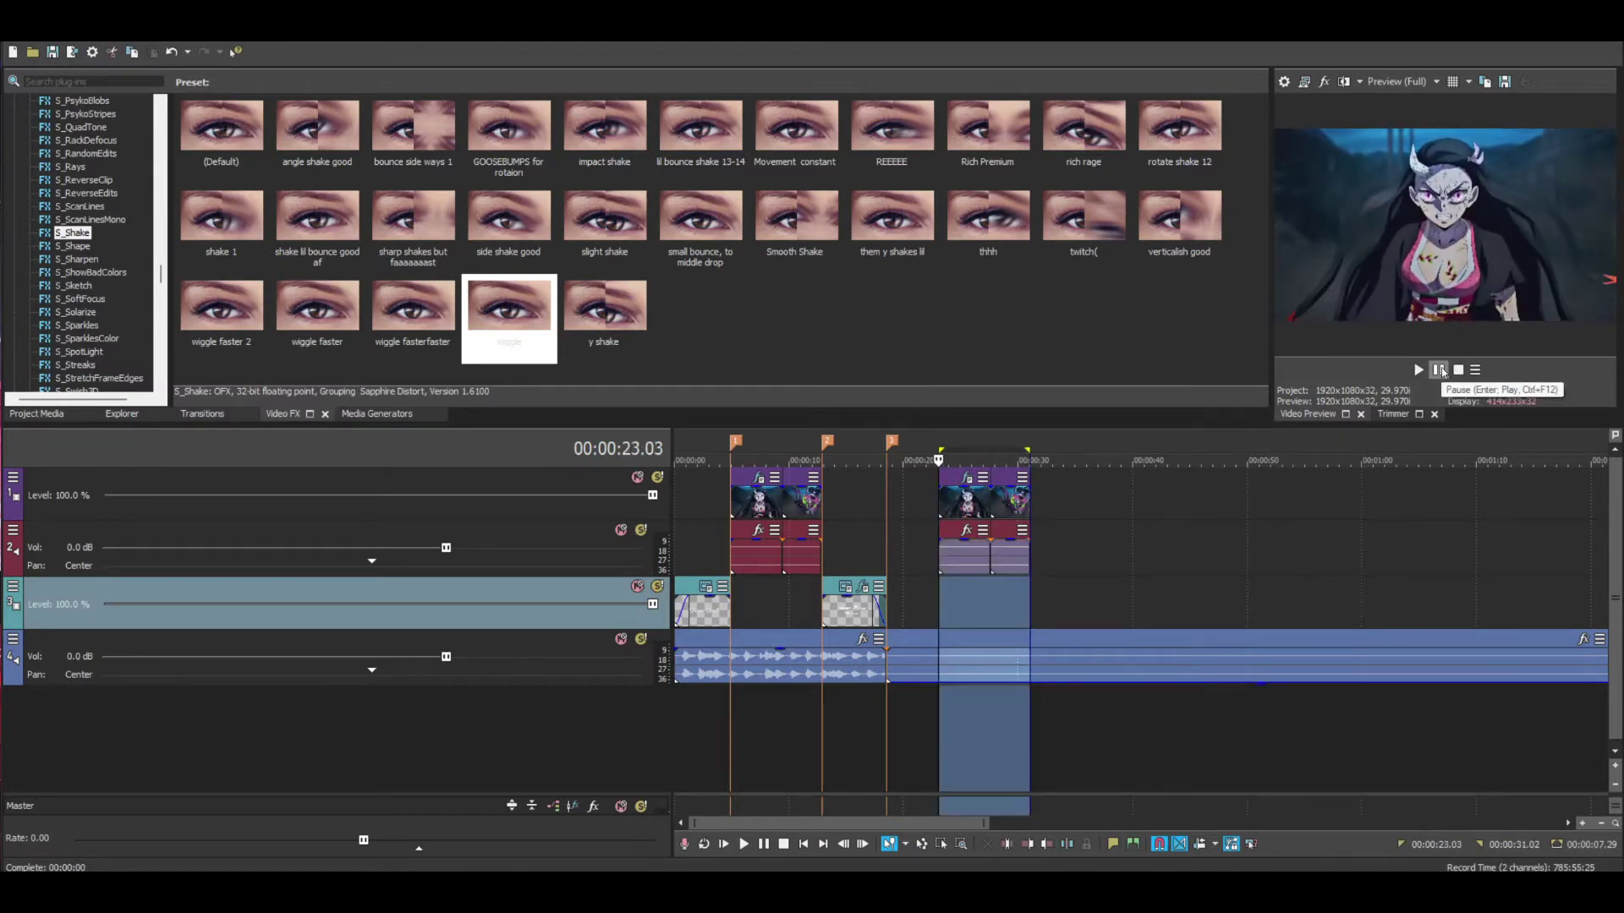
left_click(1438, 371)
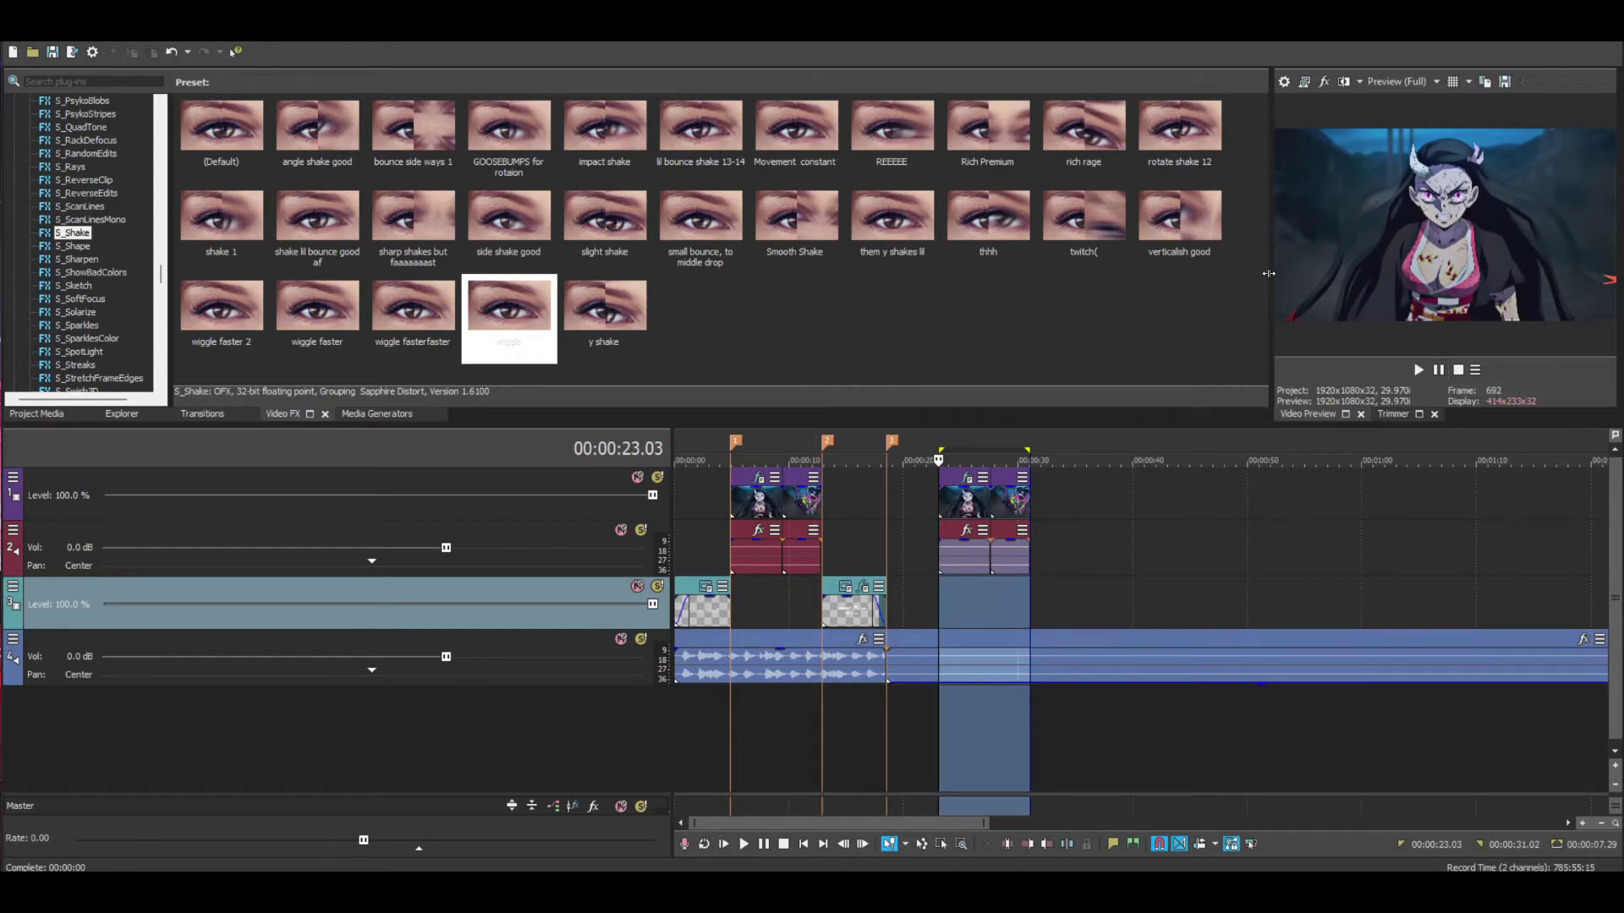
left_click_drag(1269, 273, 1047, 289)
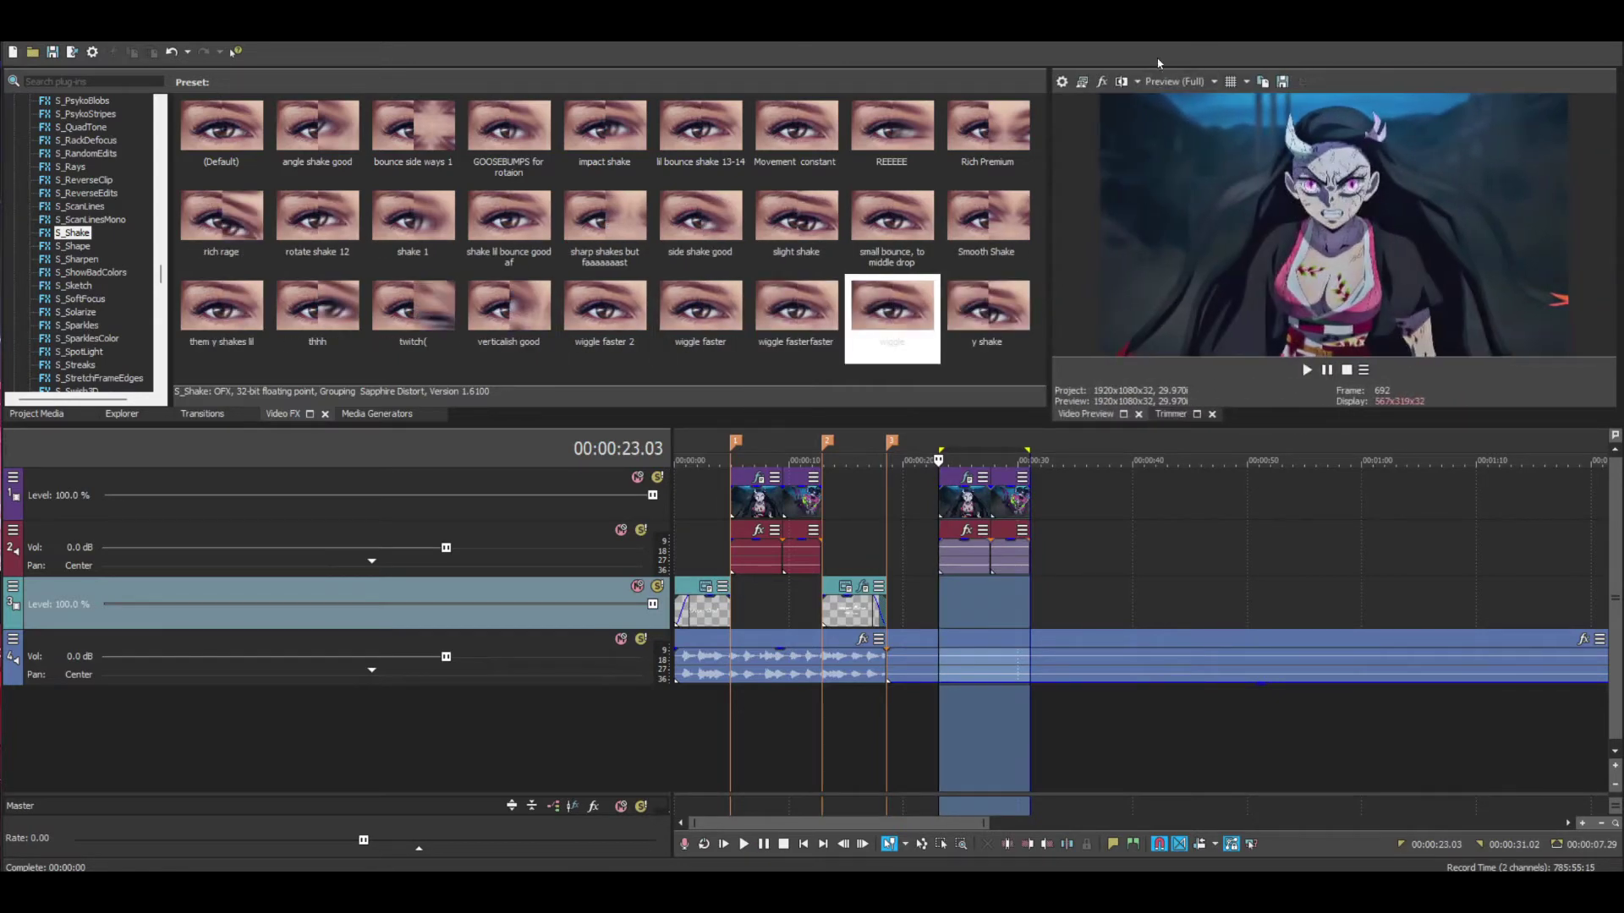
key("space")
left_click(970, 612)
scroll(983, 605, "up", 2)
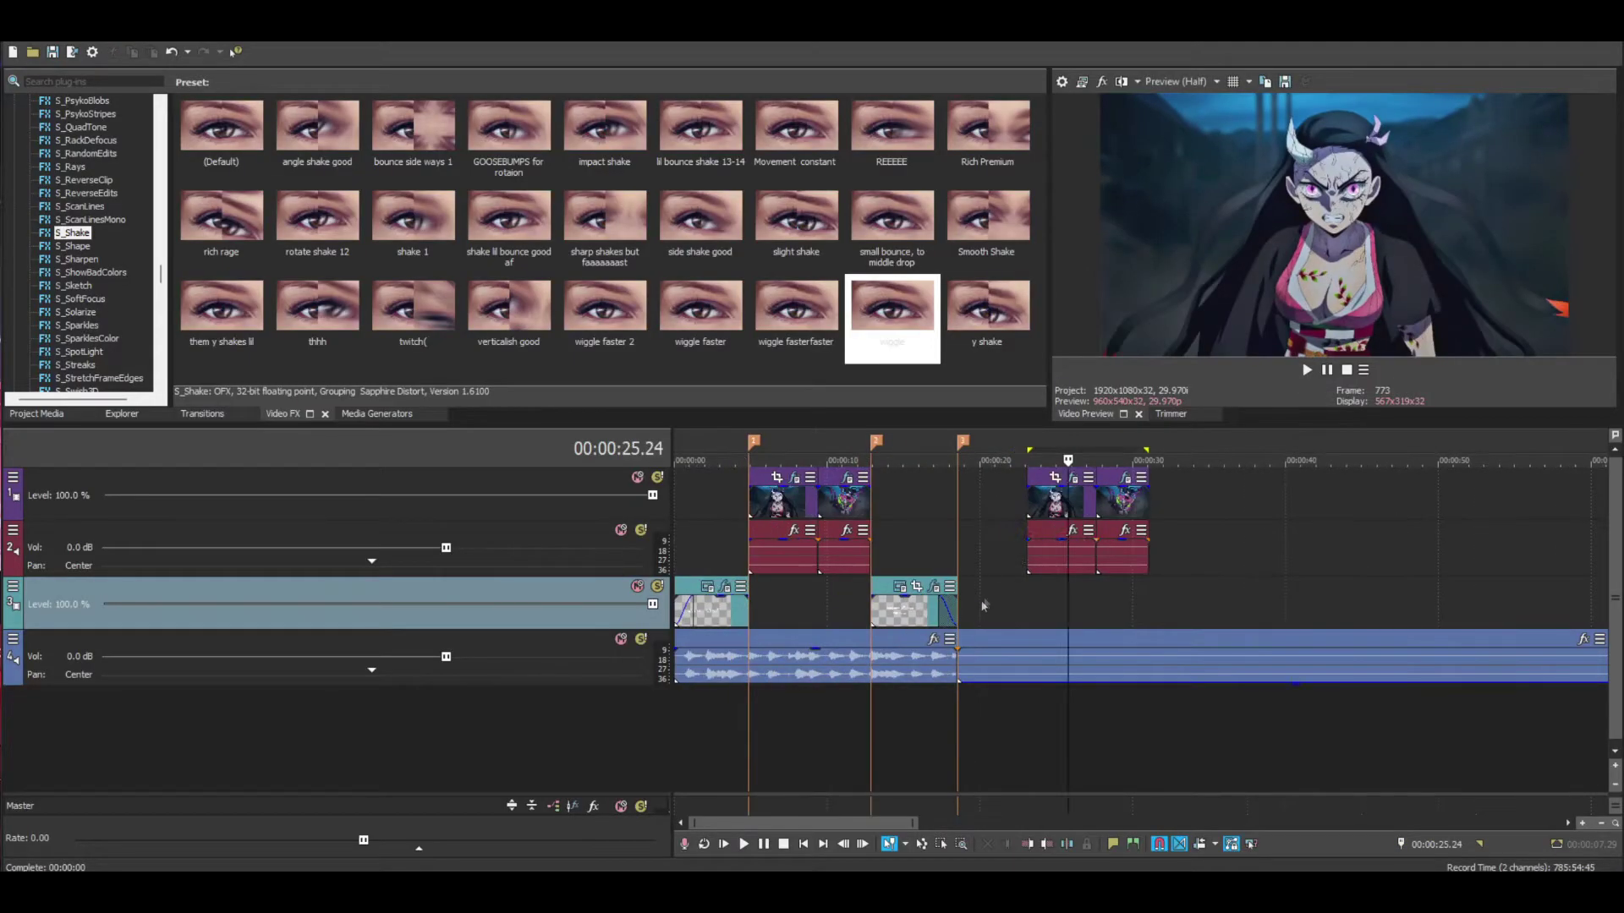
Collapse the four shake groups in the clip's S_Shake settings and set Amplitude to 0.500.
left_click(1070, 480)
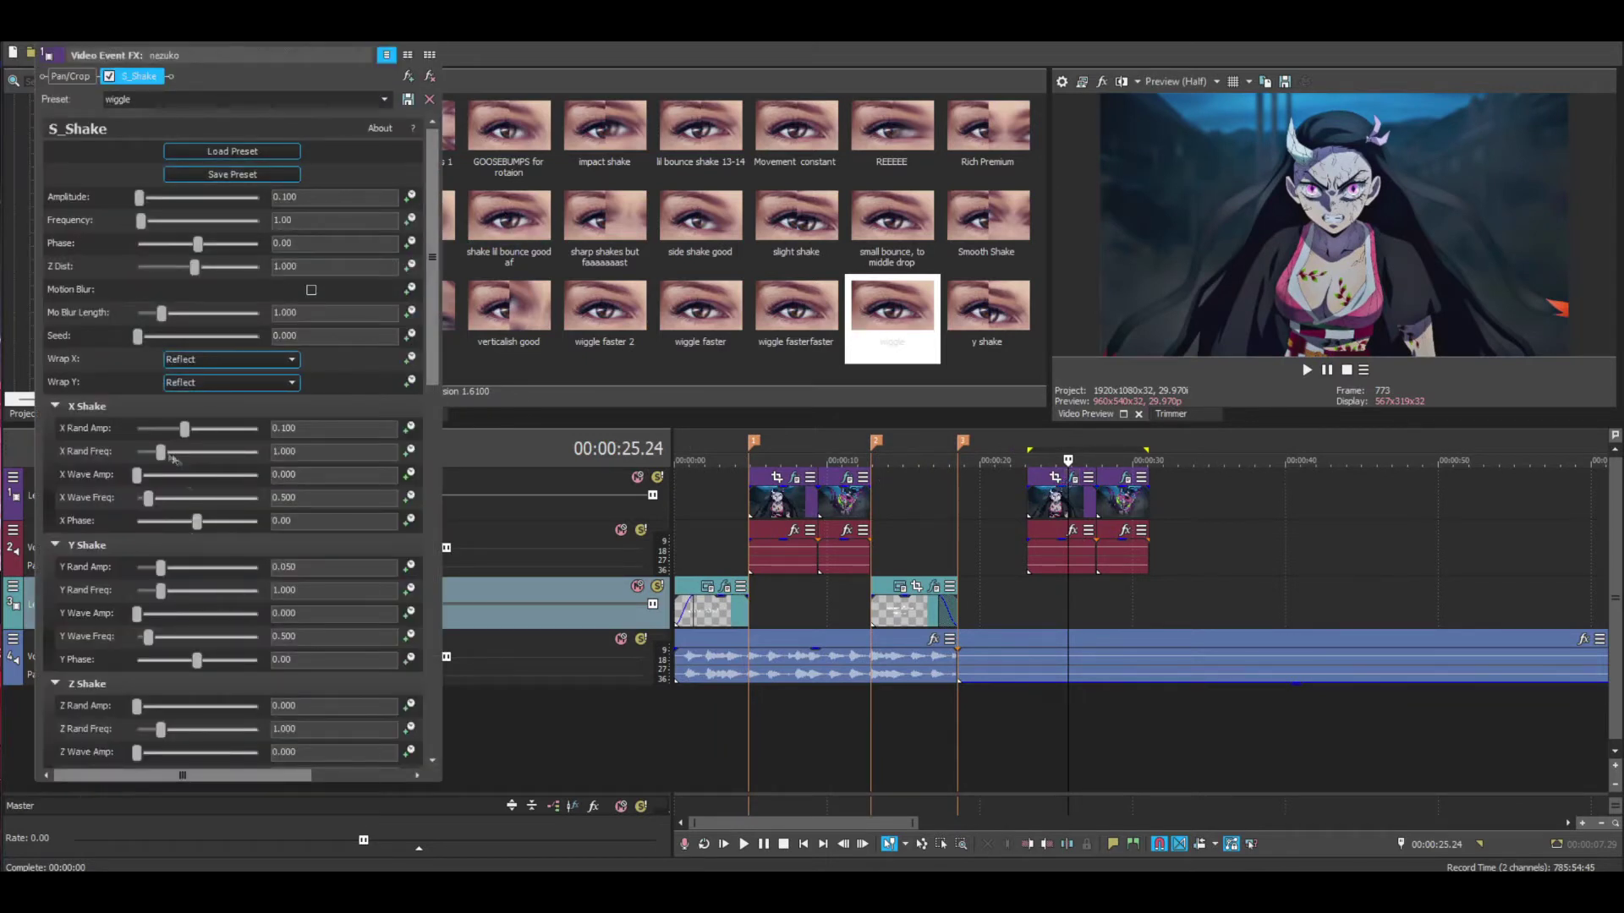
left_click(55, 406)
left_click(54, 568)
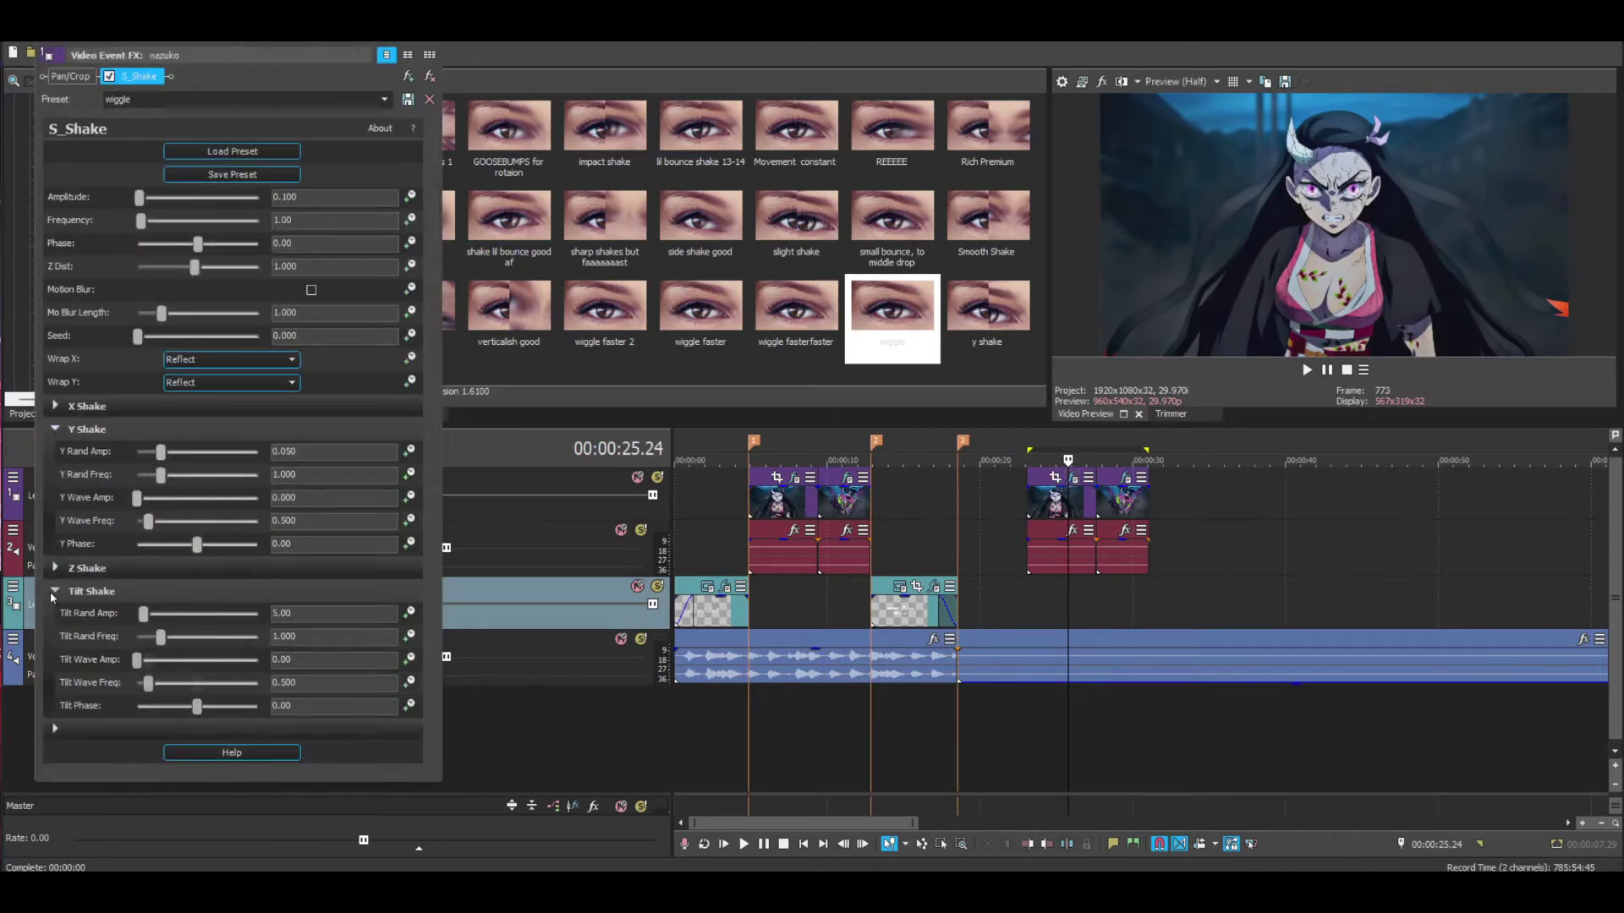
left_click(55, 591)
left_click(55, 429)
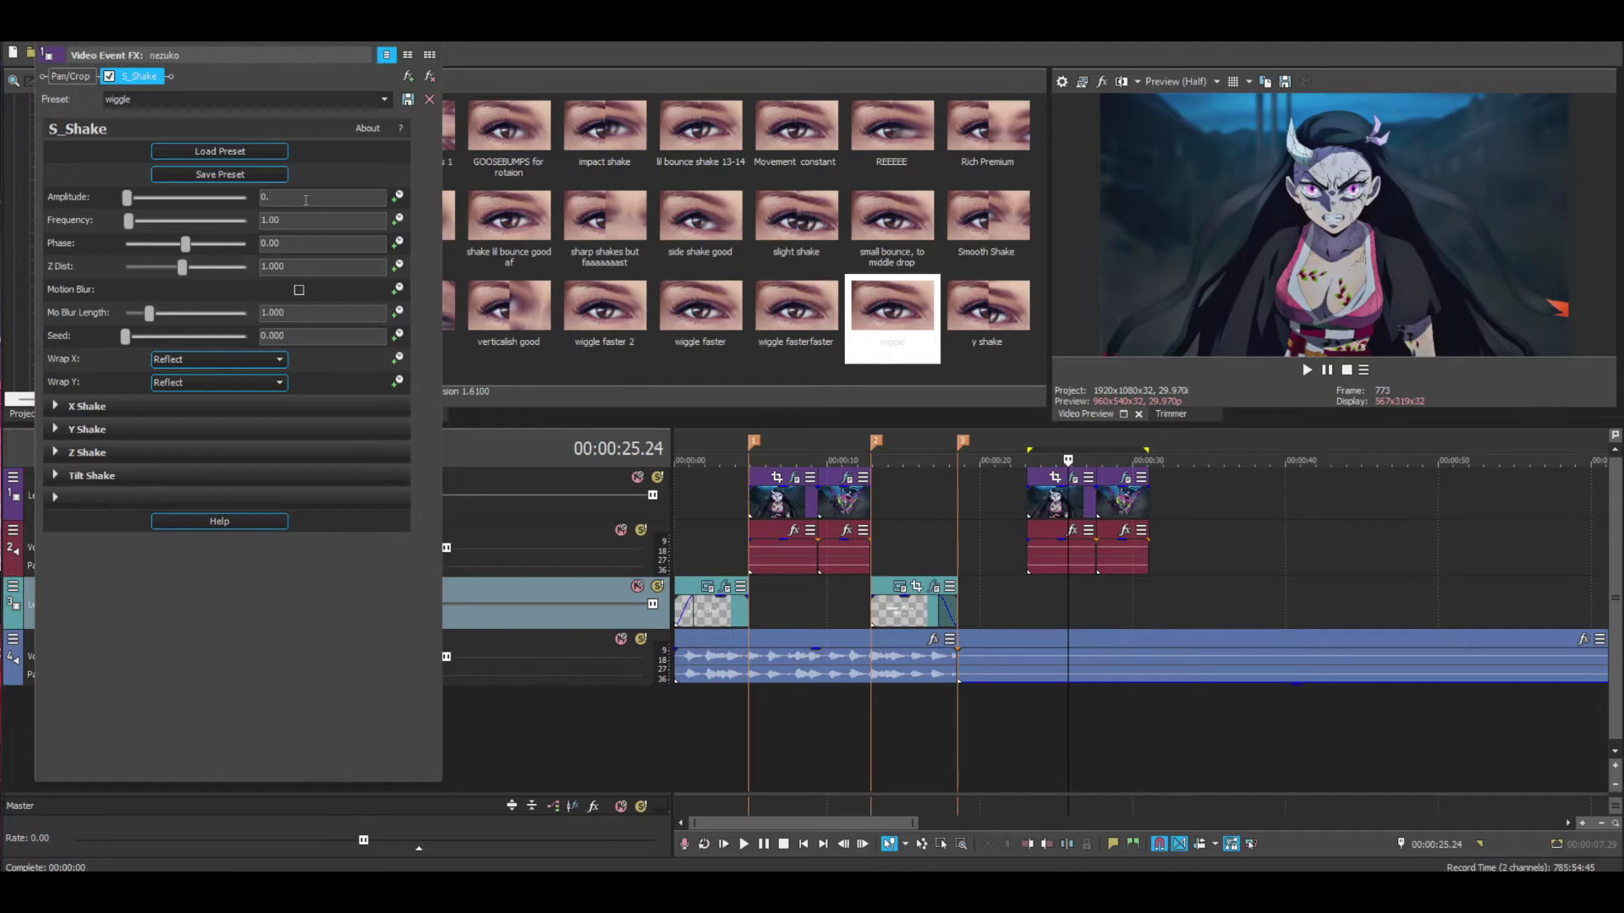
left_click(306, 200)
type("0.5")
key("Return")
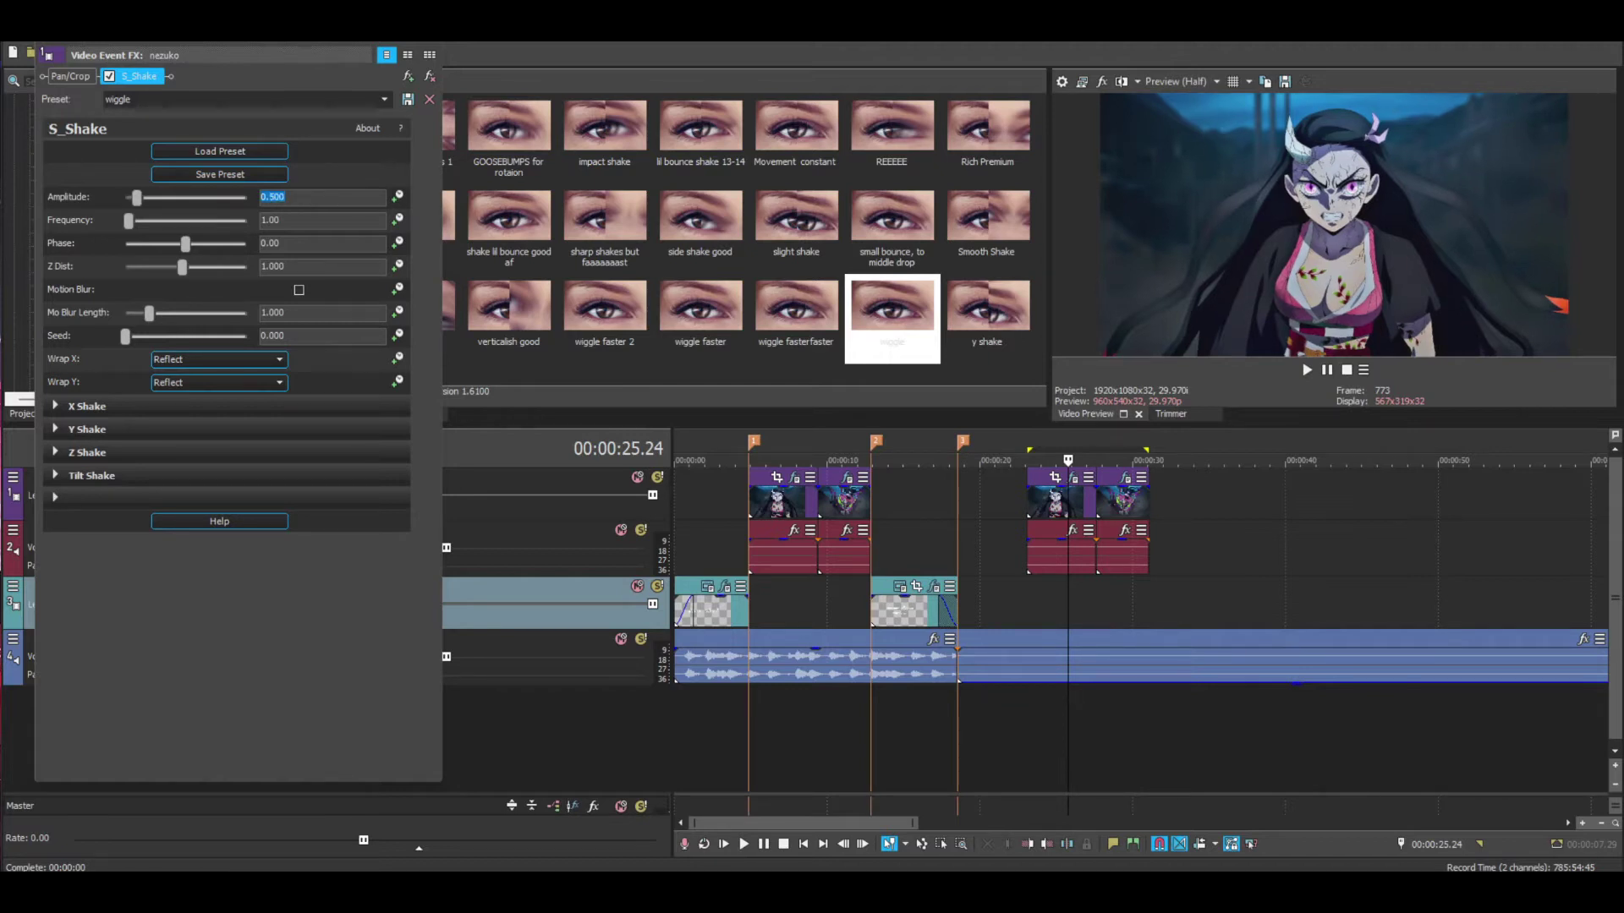
Preview the clip range with the 0.500 shake, then edit the Amplitude to 0.300.
left_click_drag(1029, 605, 1154, 611)
left_click(1173, 607)
key("space")
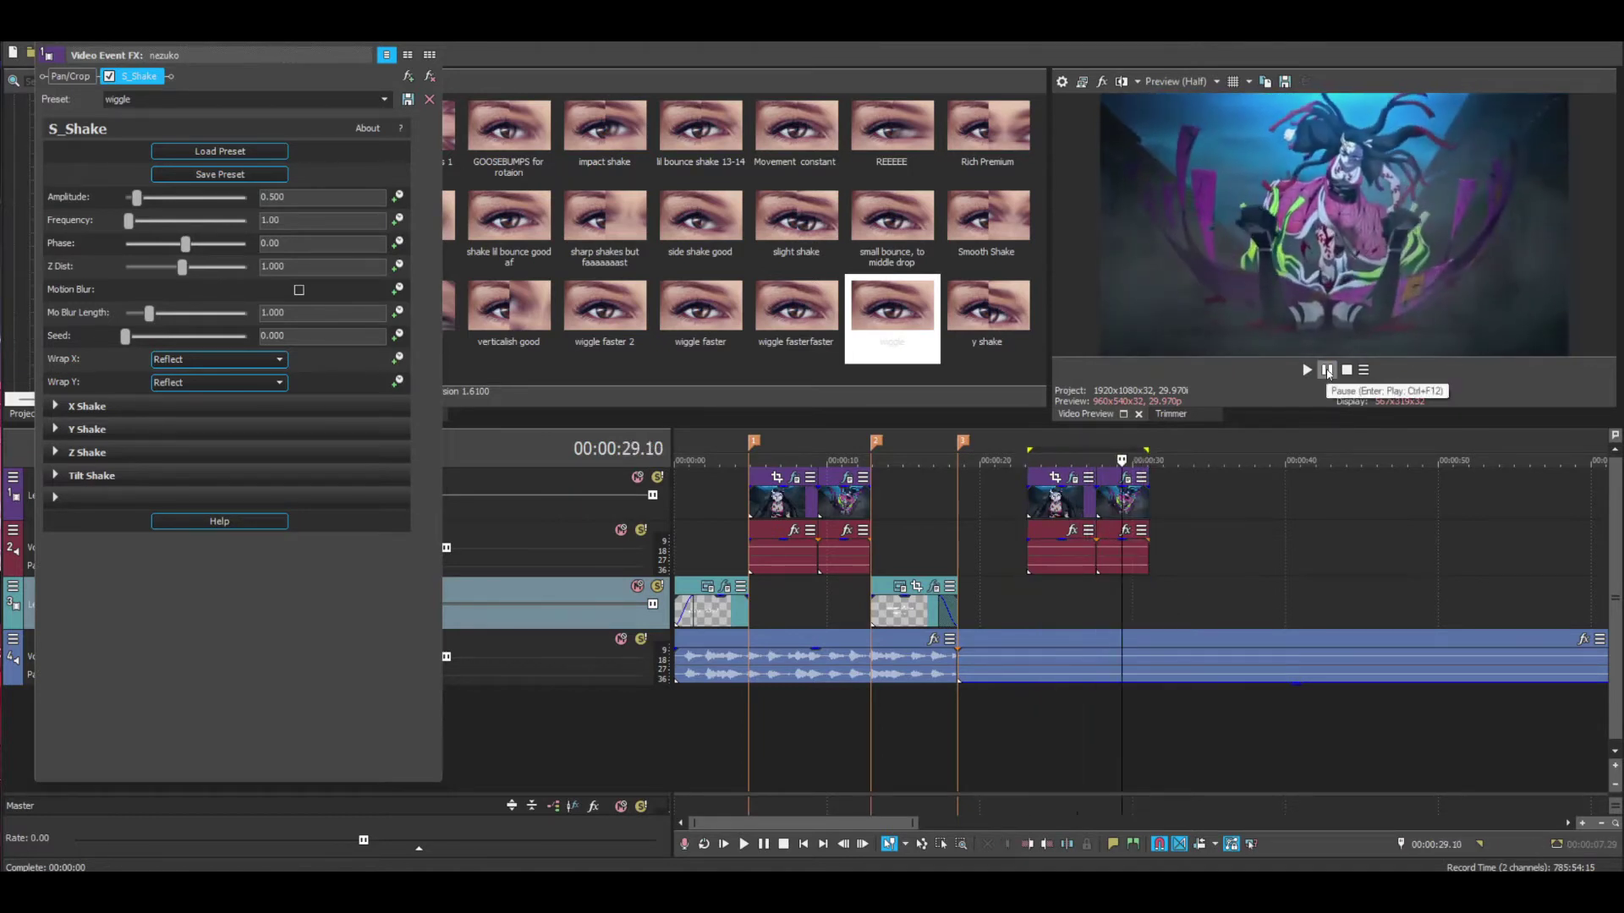
key("space")
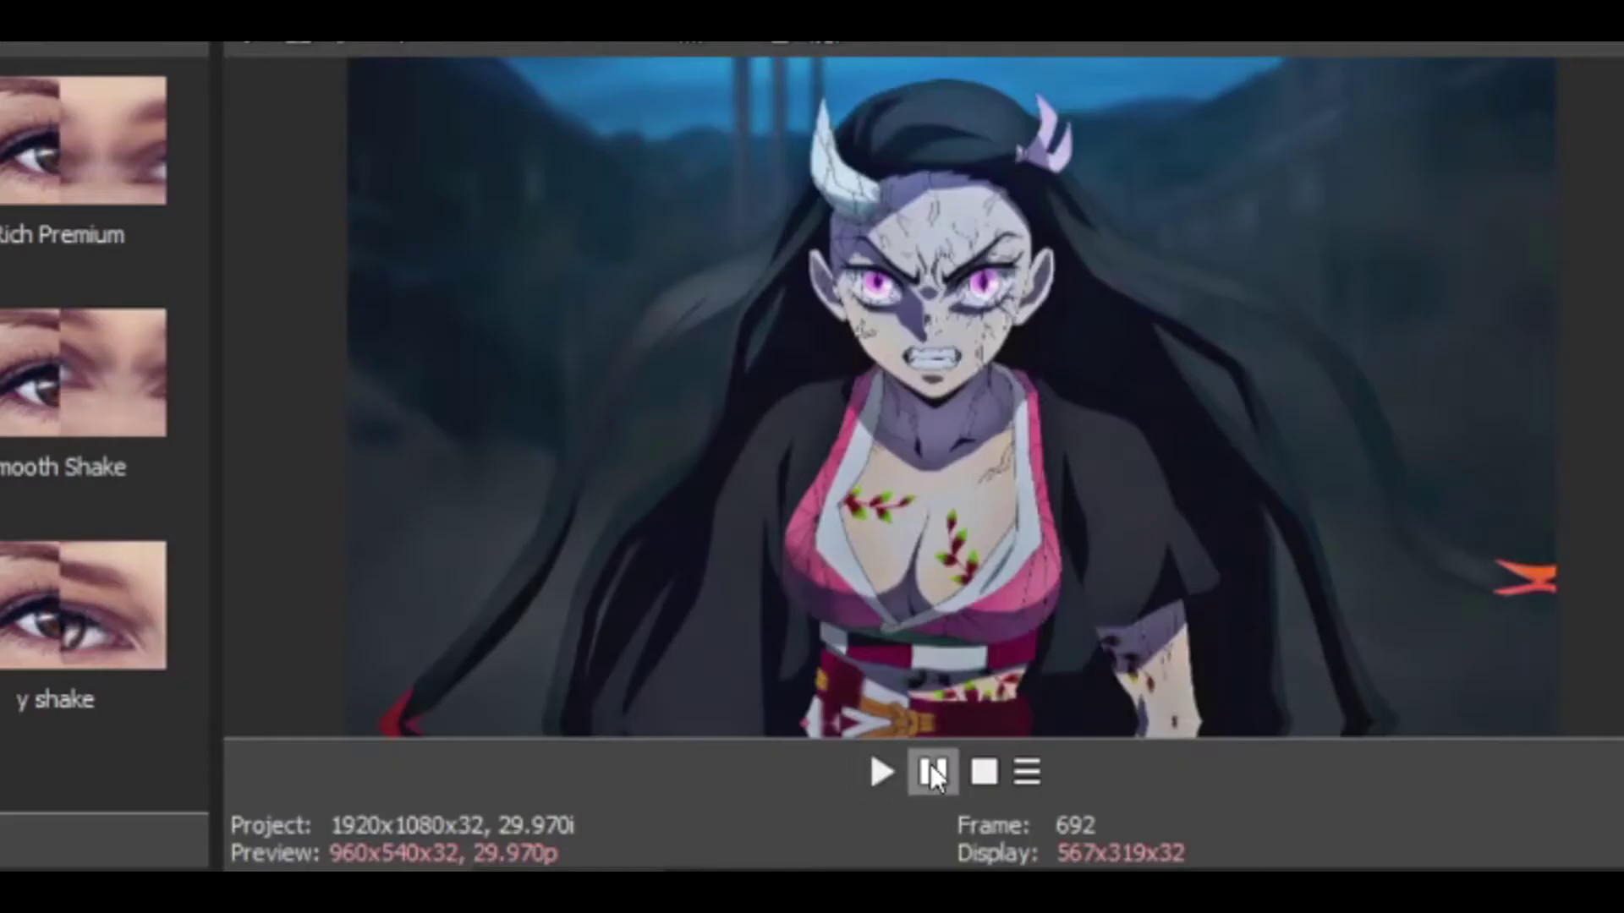
left_click(1325, 369)
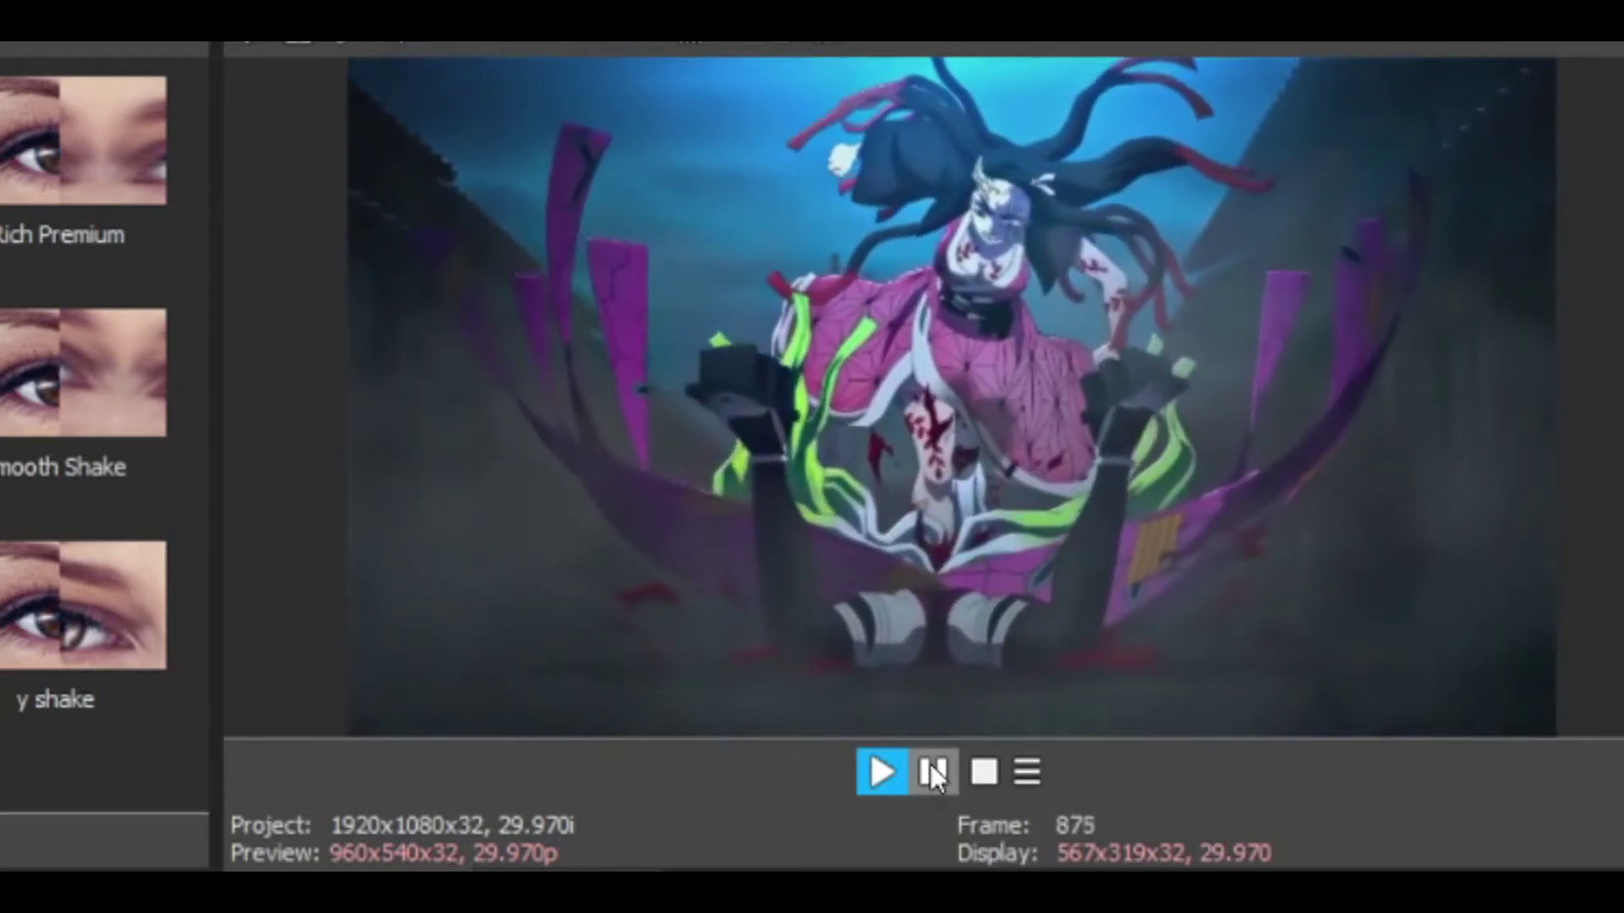
key("space")
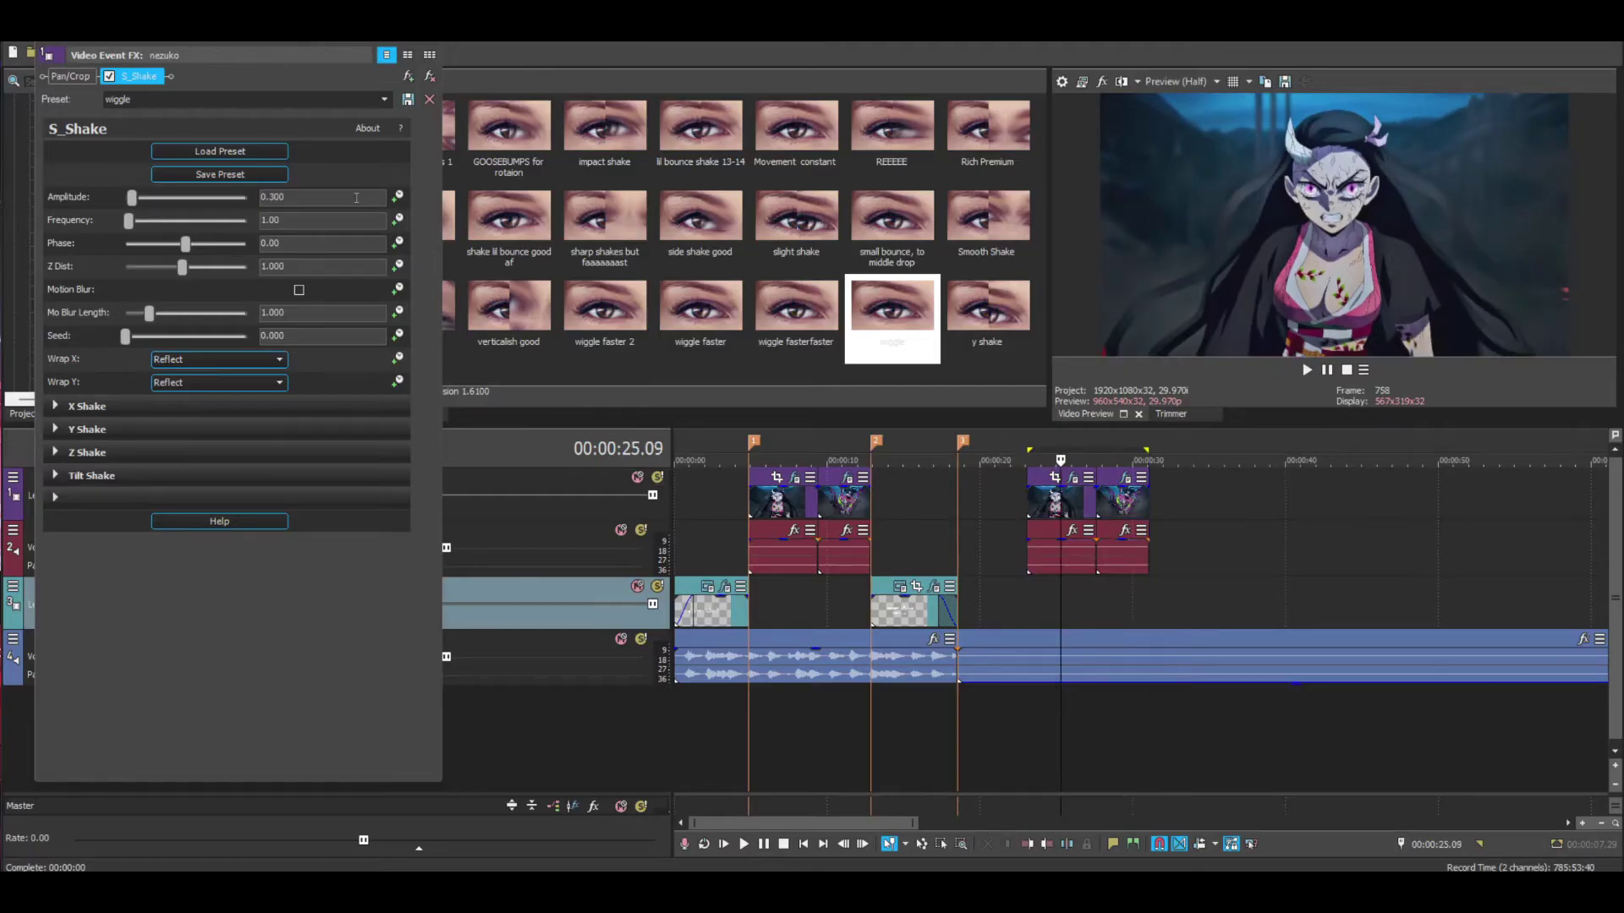
left_click(322, 196)
Raise the S_Shake Amplitude to 0.700 and preview the range from 23.03 s.
key("BackSpace")
key("BackSpace")
key("BackSpace")
type("700")
key("Return")
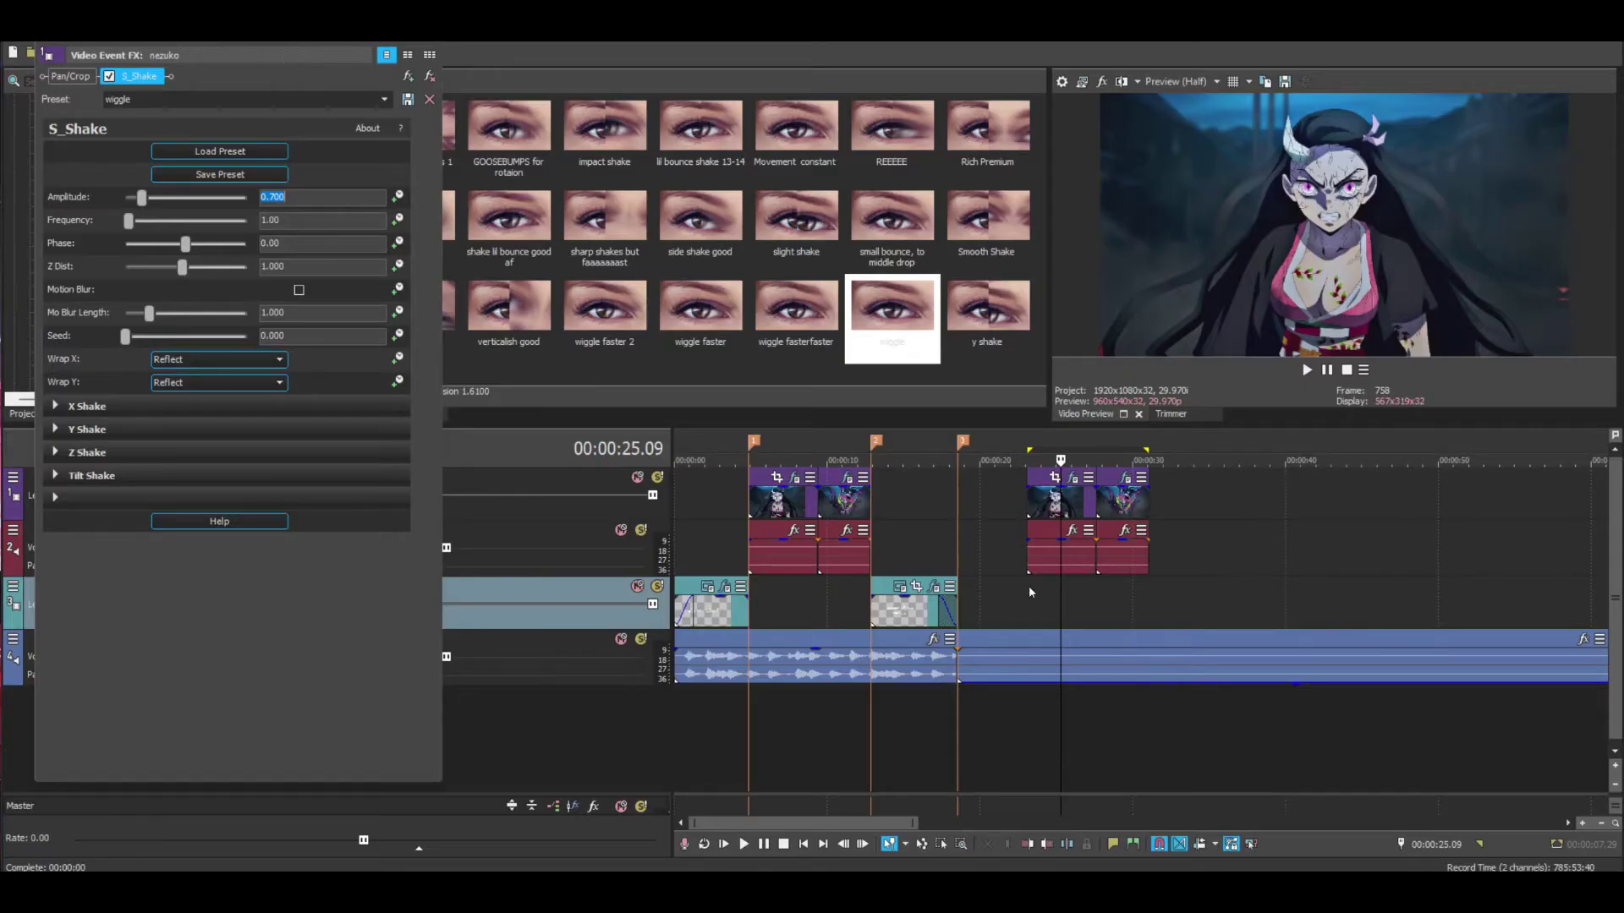
left_click_drag(1029, 586, 1096, 594)
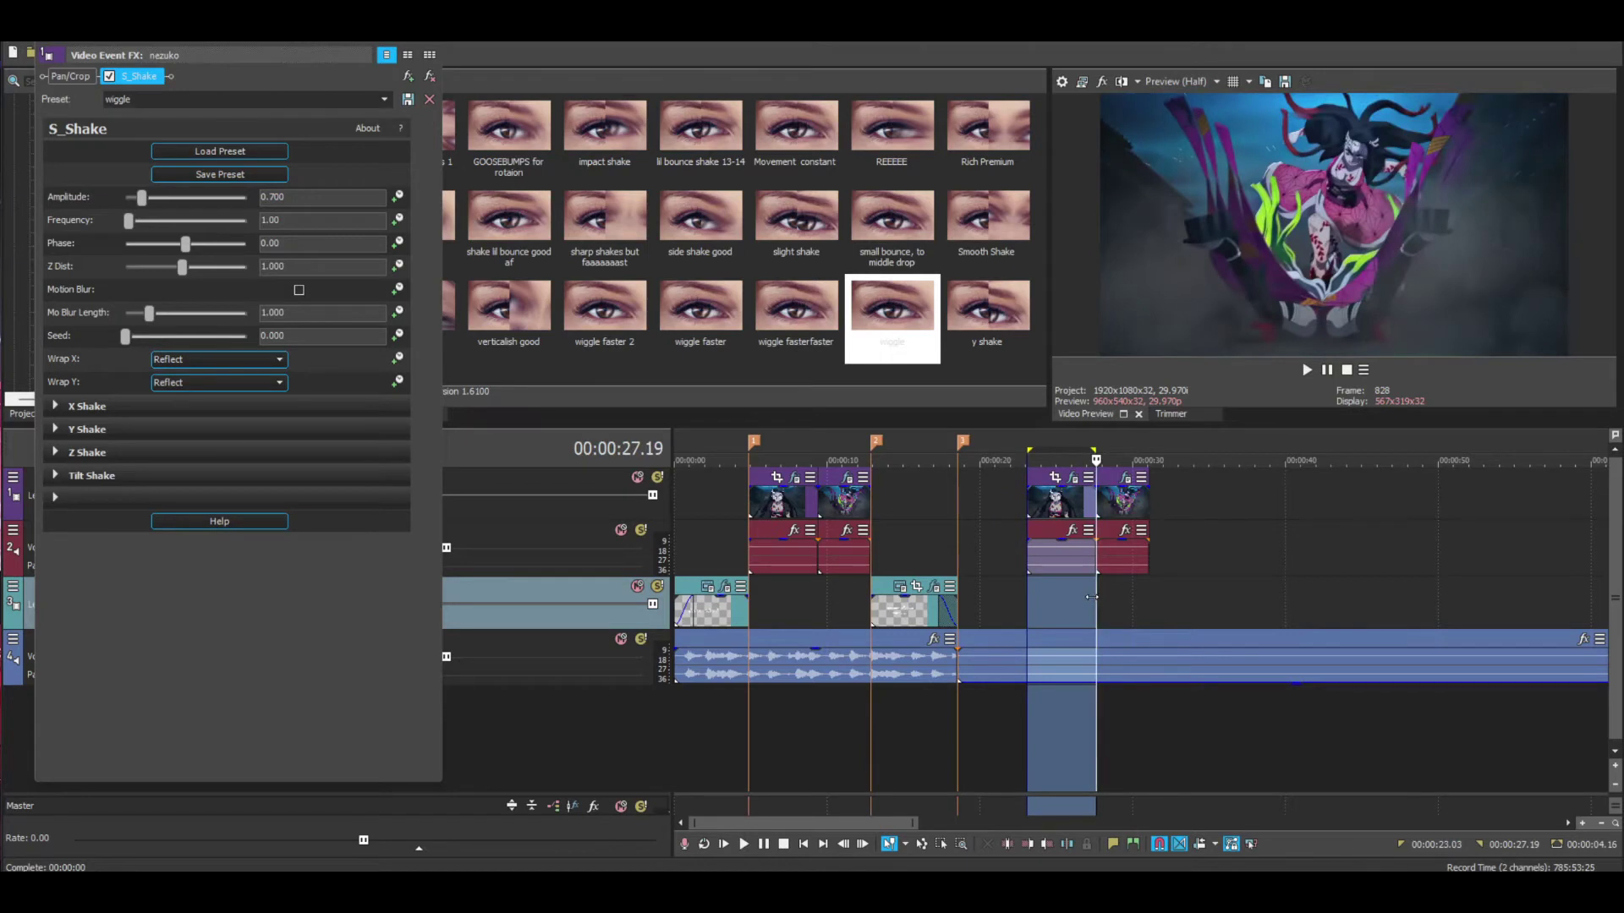
key("space")
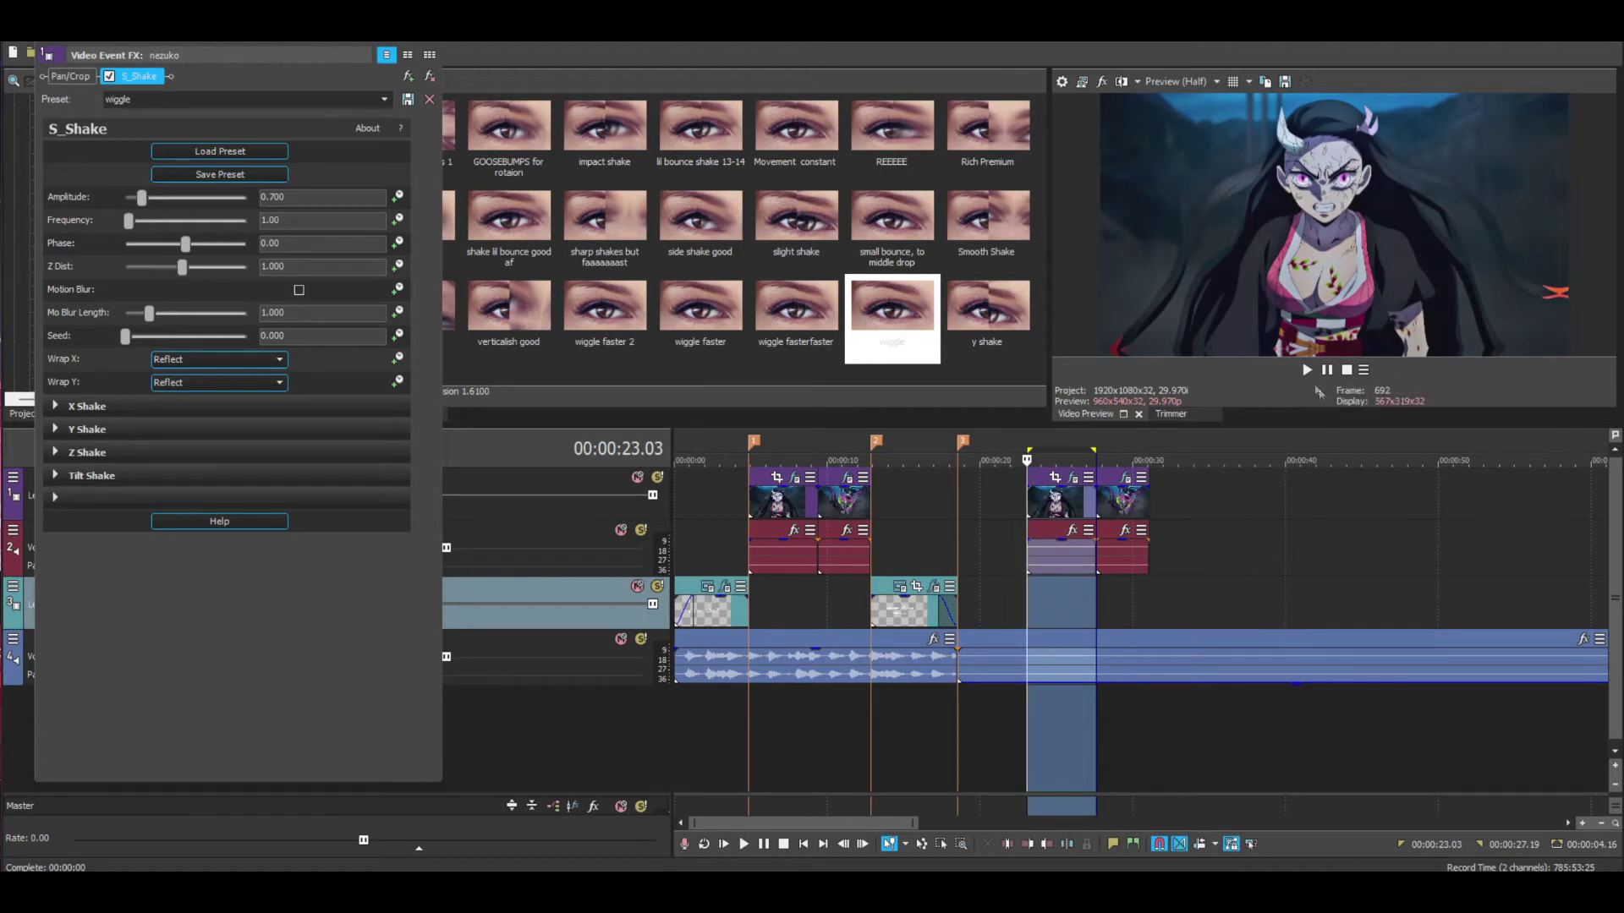
key("space")
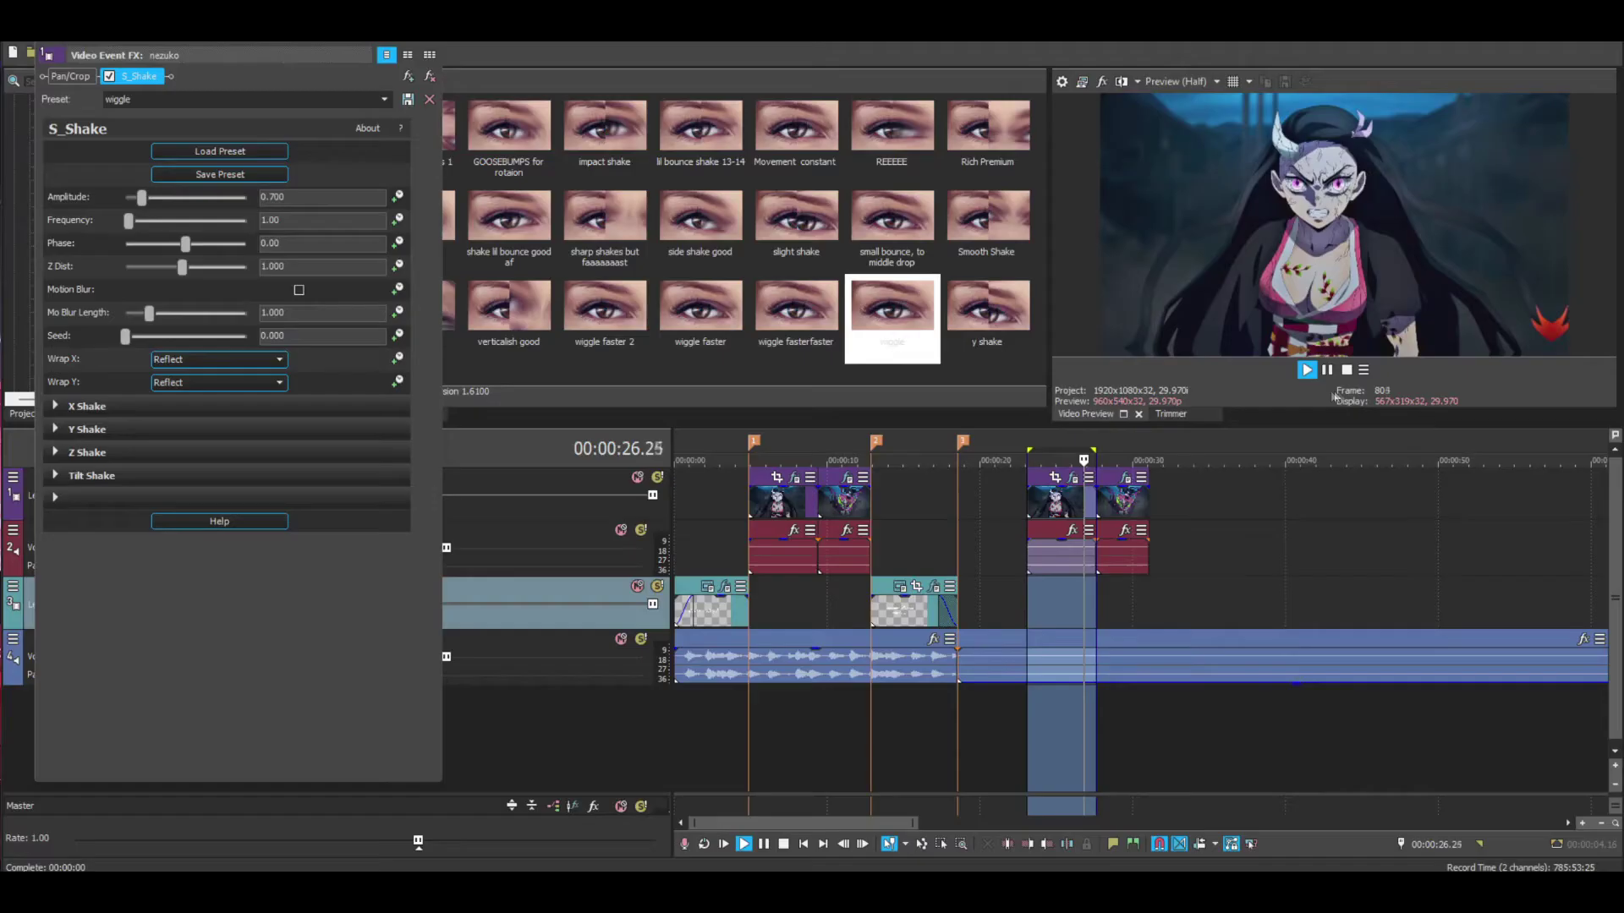
key("space")
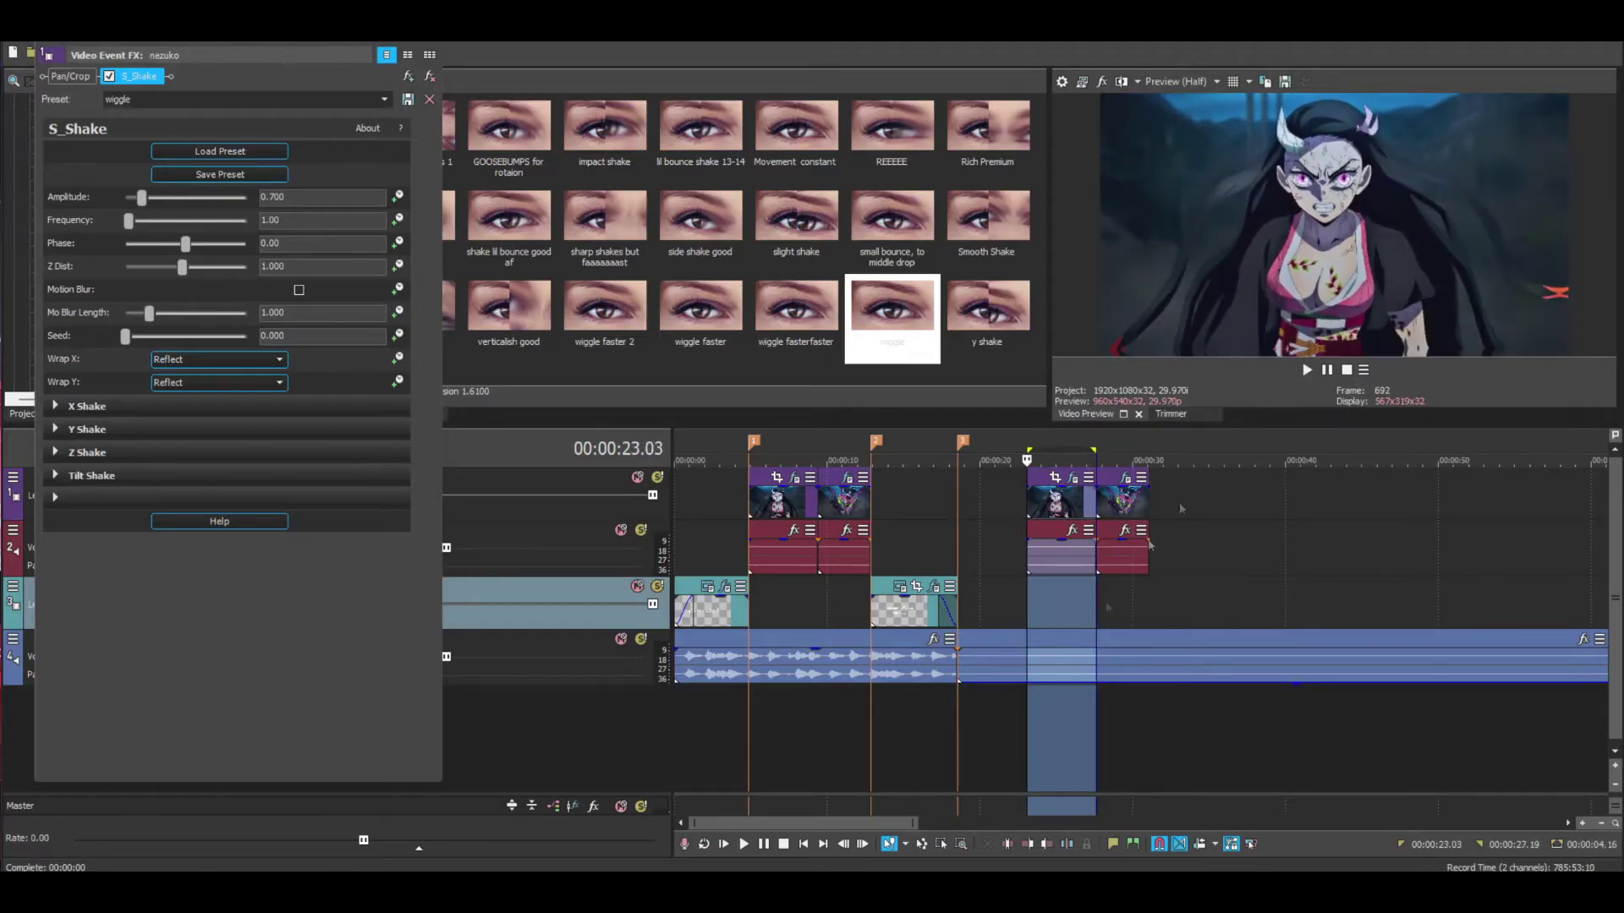
Move the second clip event about 13 seconds later and park the playhead at 00:00:25.08.
left_click(1129, 561)
left_click_drag(1129, 561, 1336, 561)
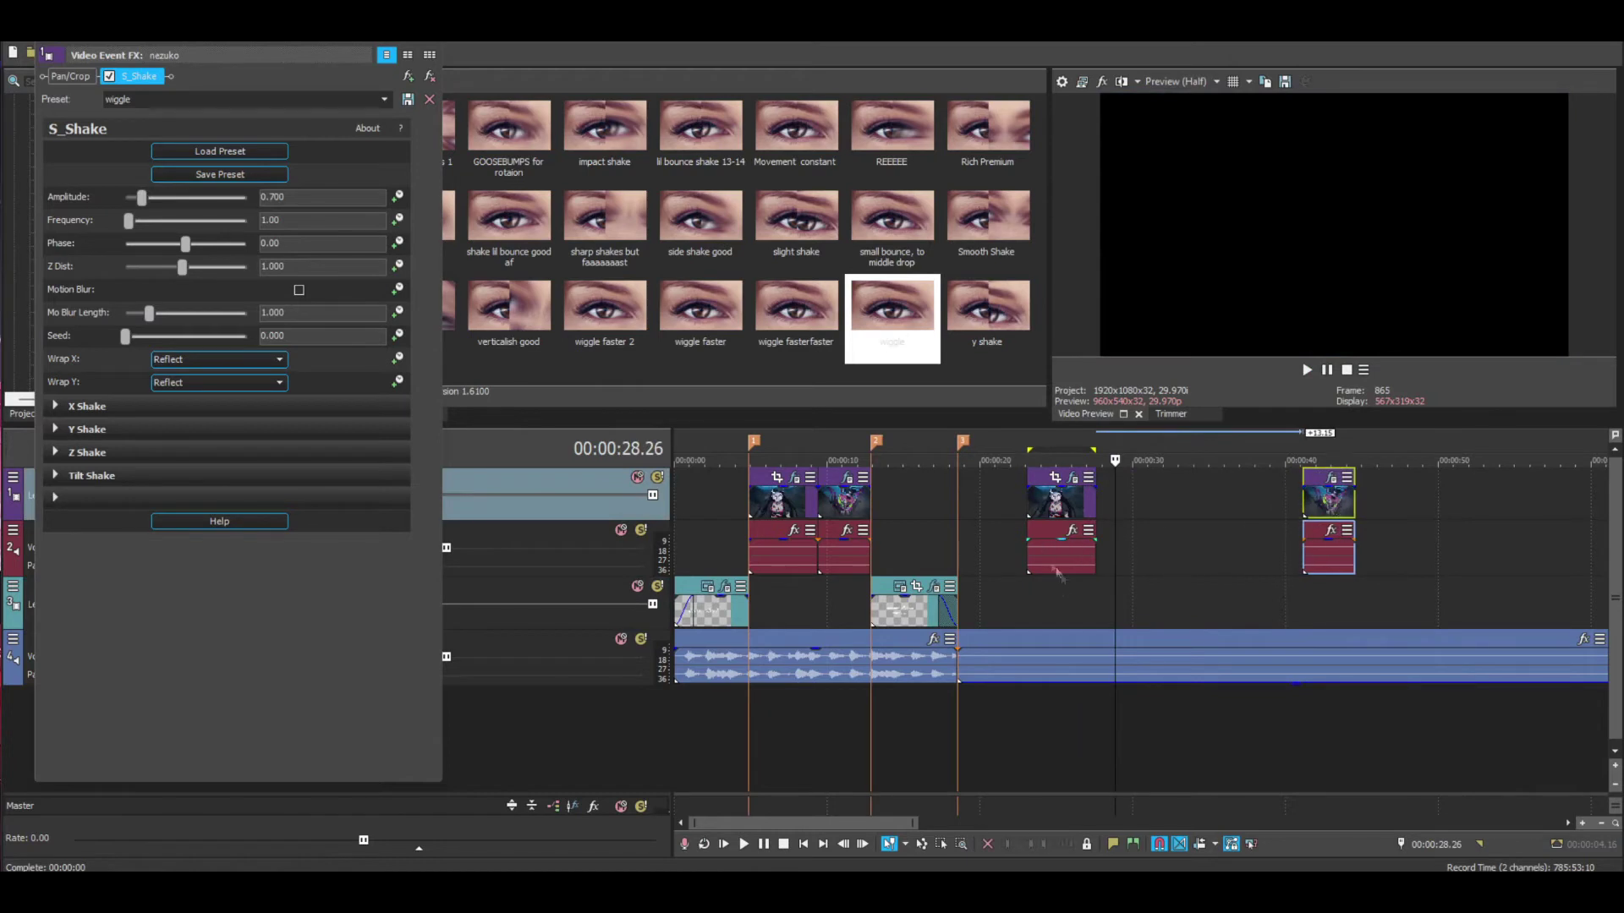
left_click(1062, 590)
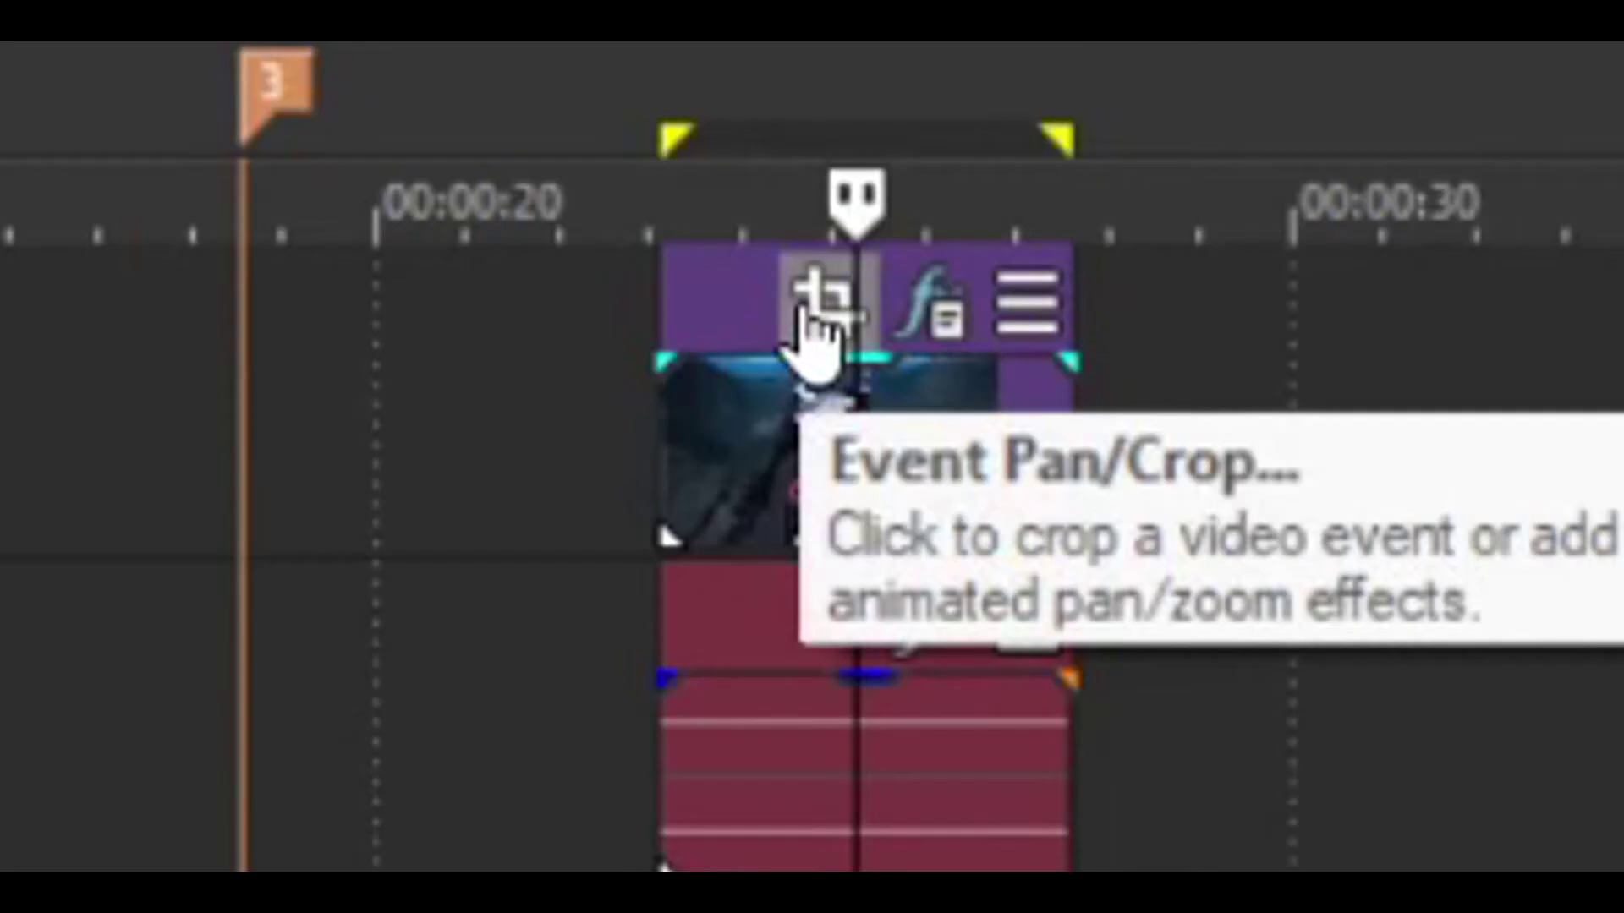
left_click(808, 304)
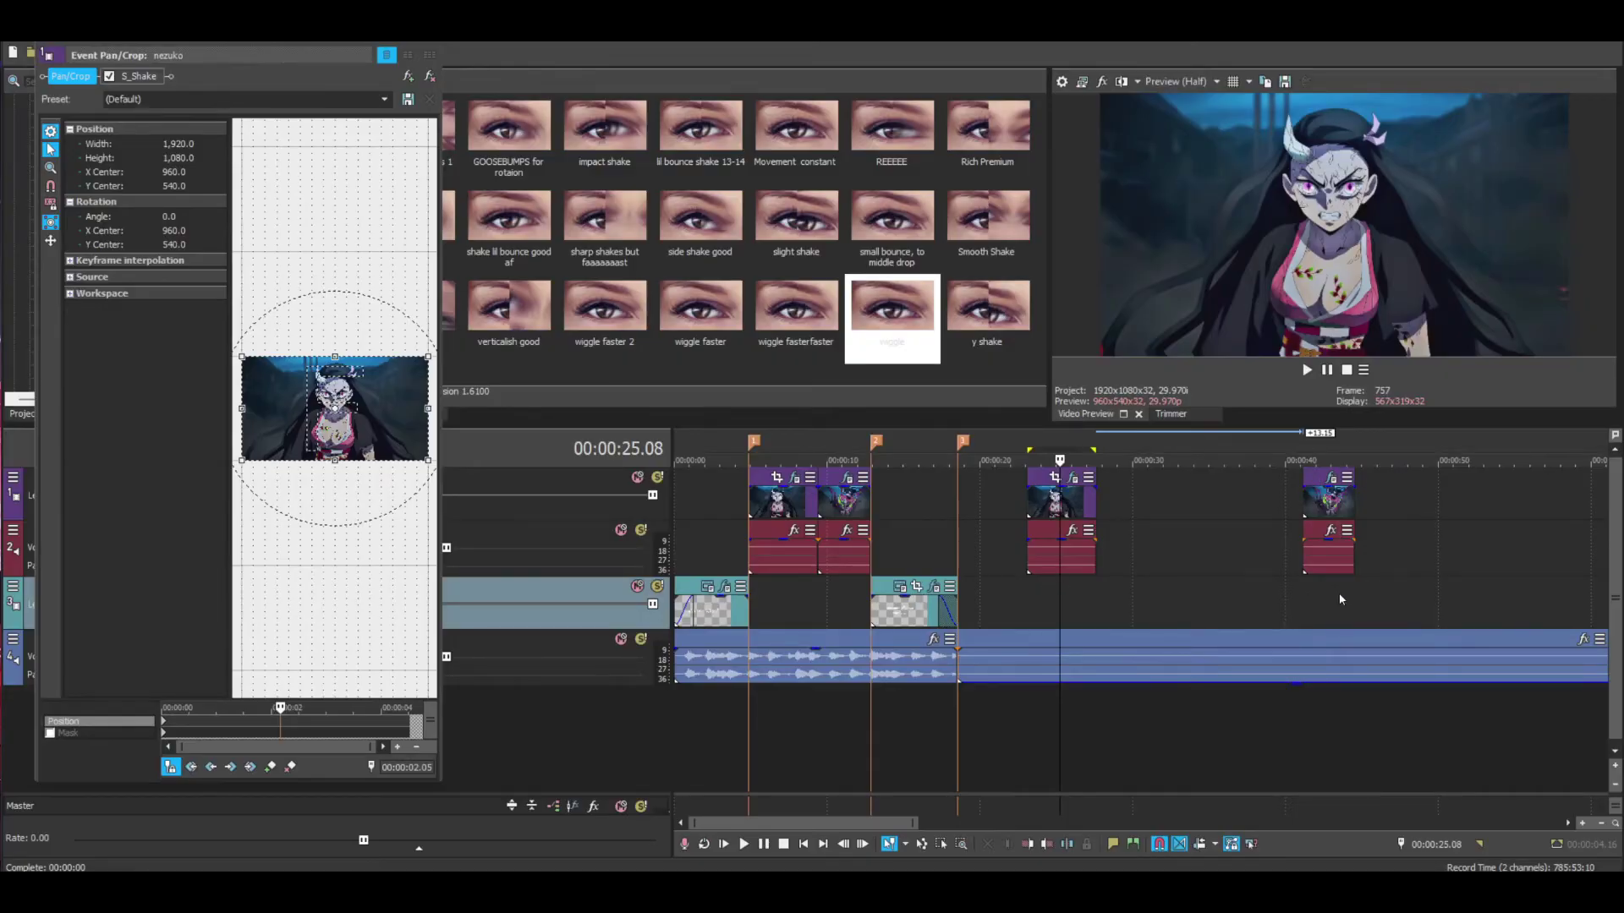
Add a centred Pan/Crop keyframe zooming to 1,749.7 × 984.2, then move Pan/Crop after S_Shake.
left_click(1333, 592)
scroll(1319, 582, "up", 5)
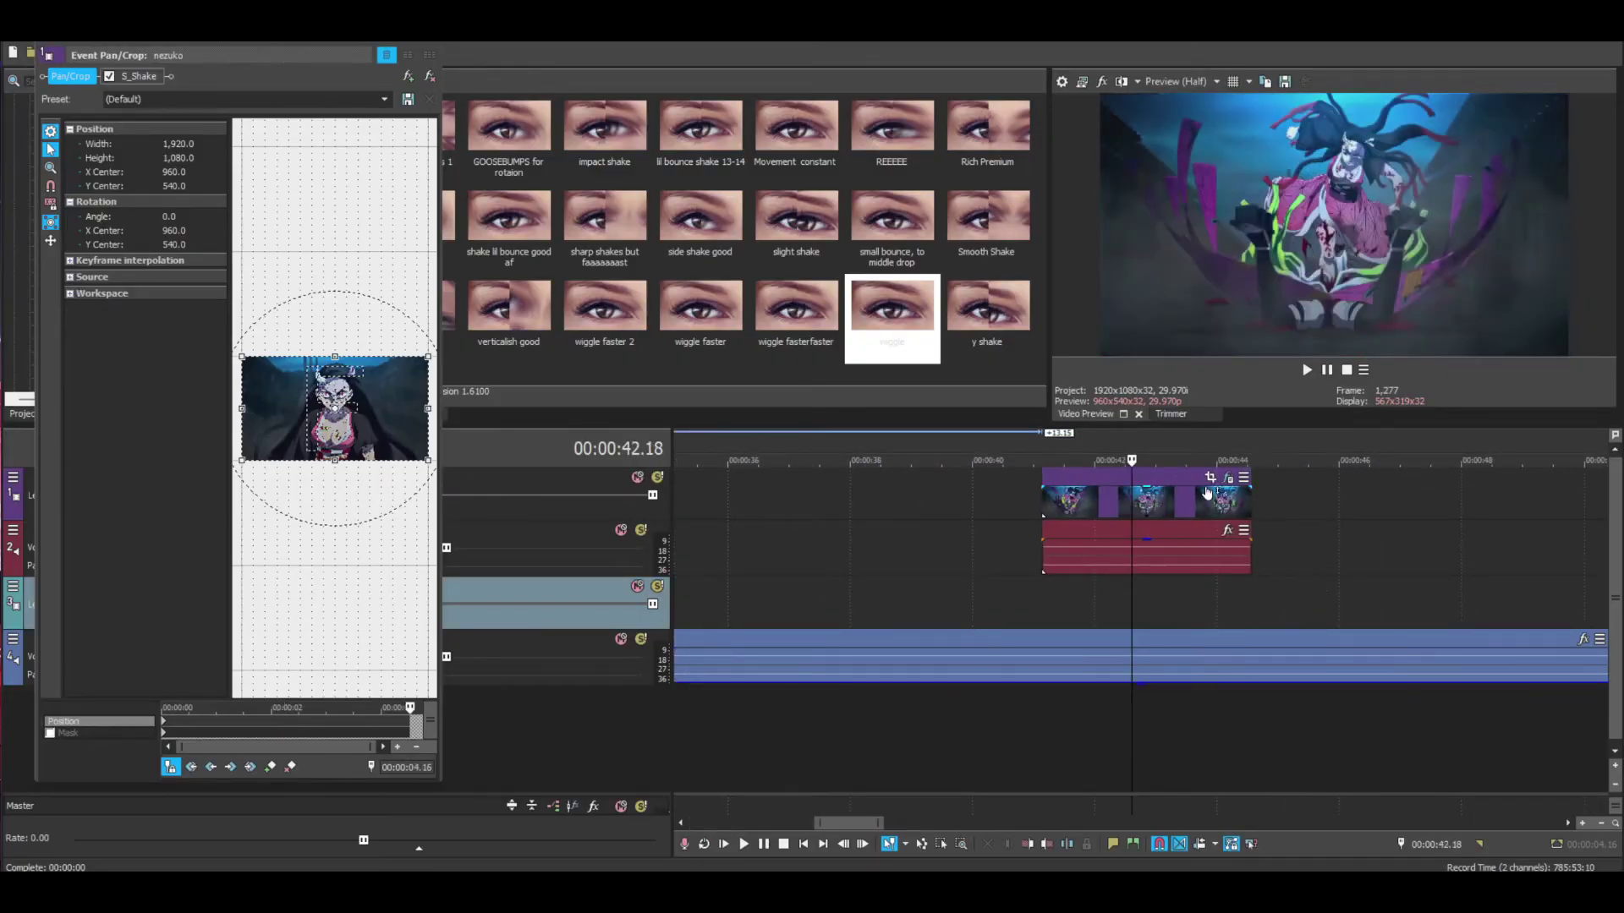
scroll(986, 581, "down", 5)
left_click(946, 595)
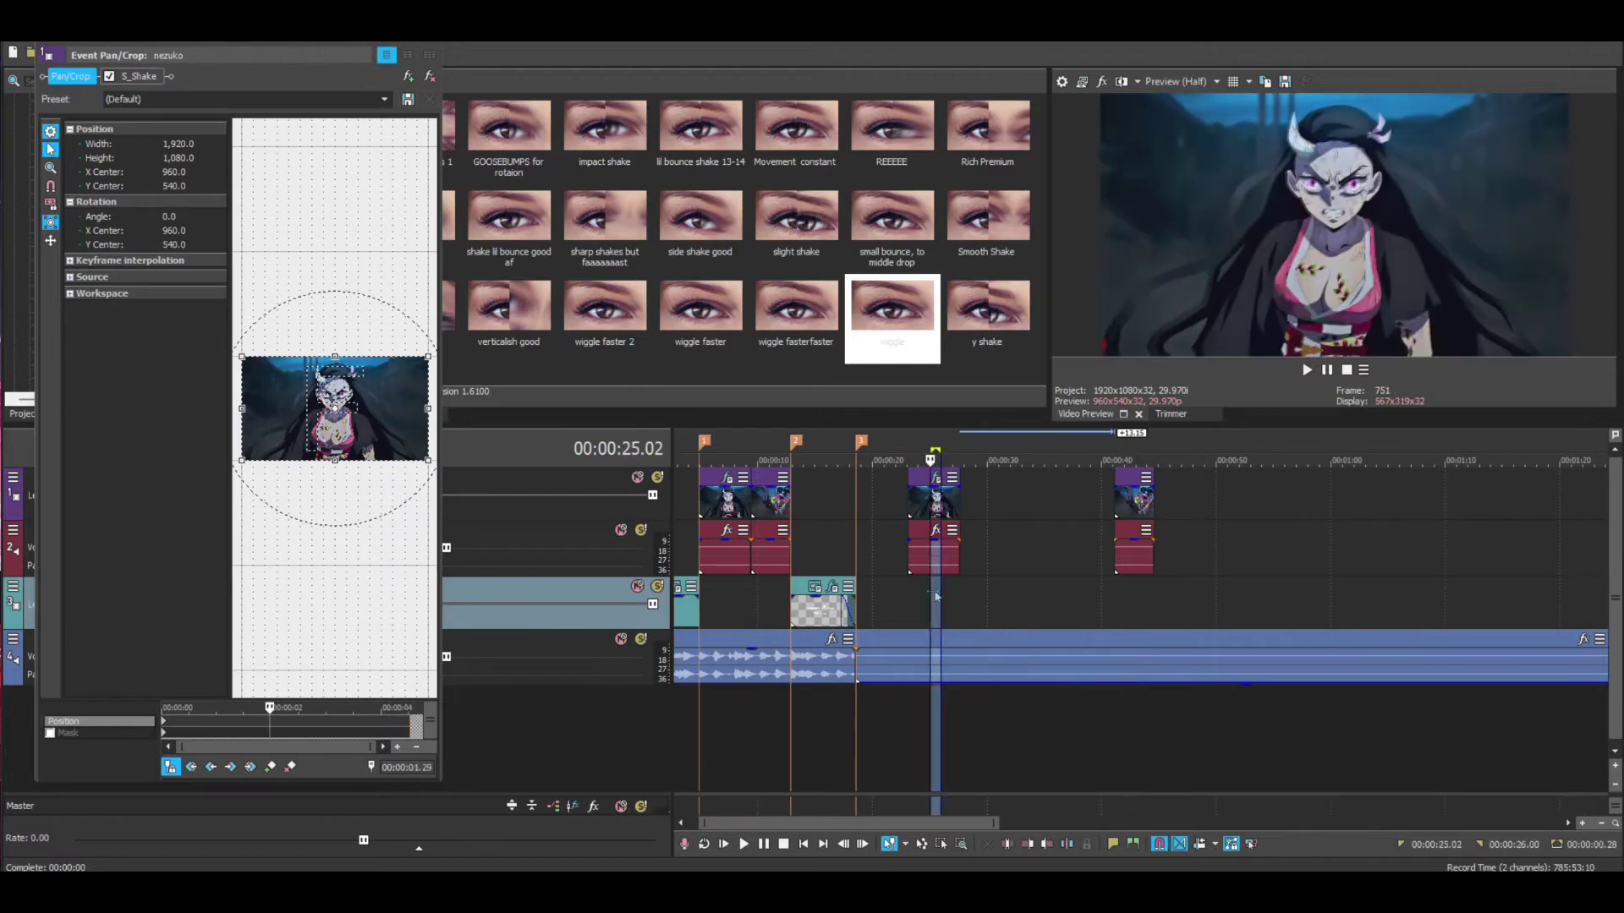
scroll(947, 592, "up", 5)
left_click(1096, 601)
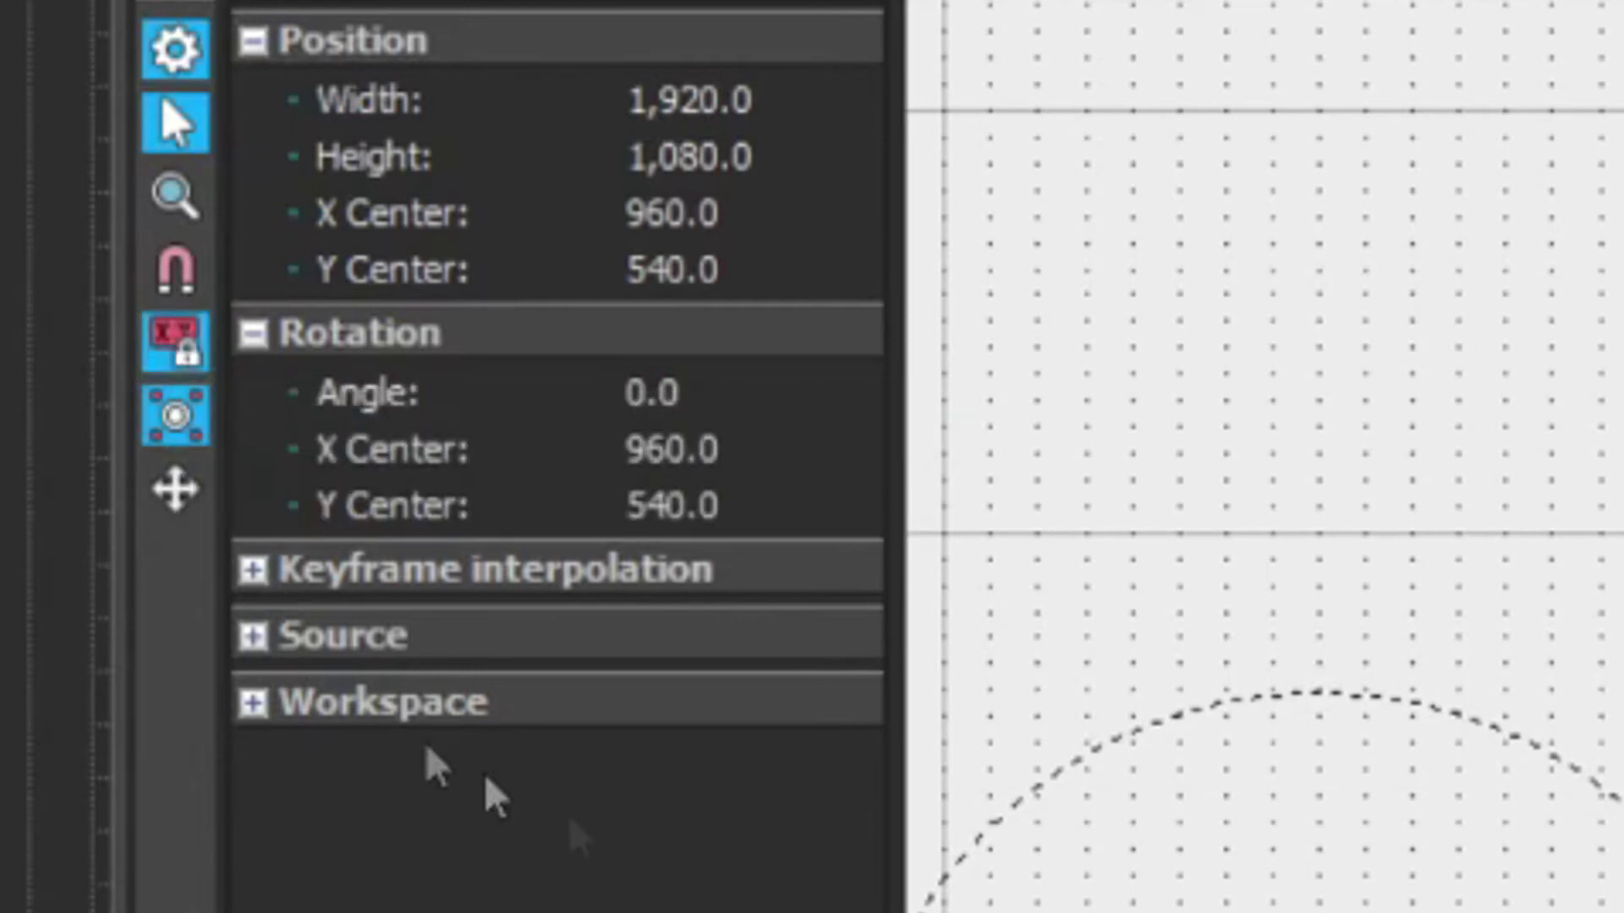
left_click(181, 418)
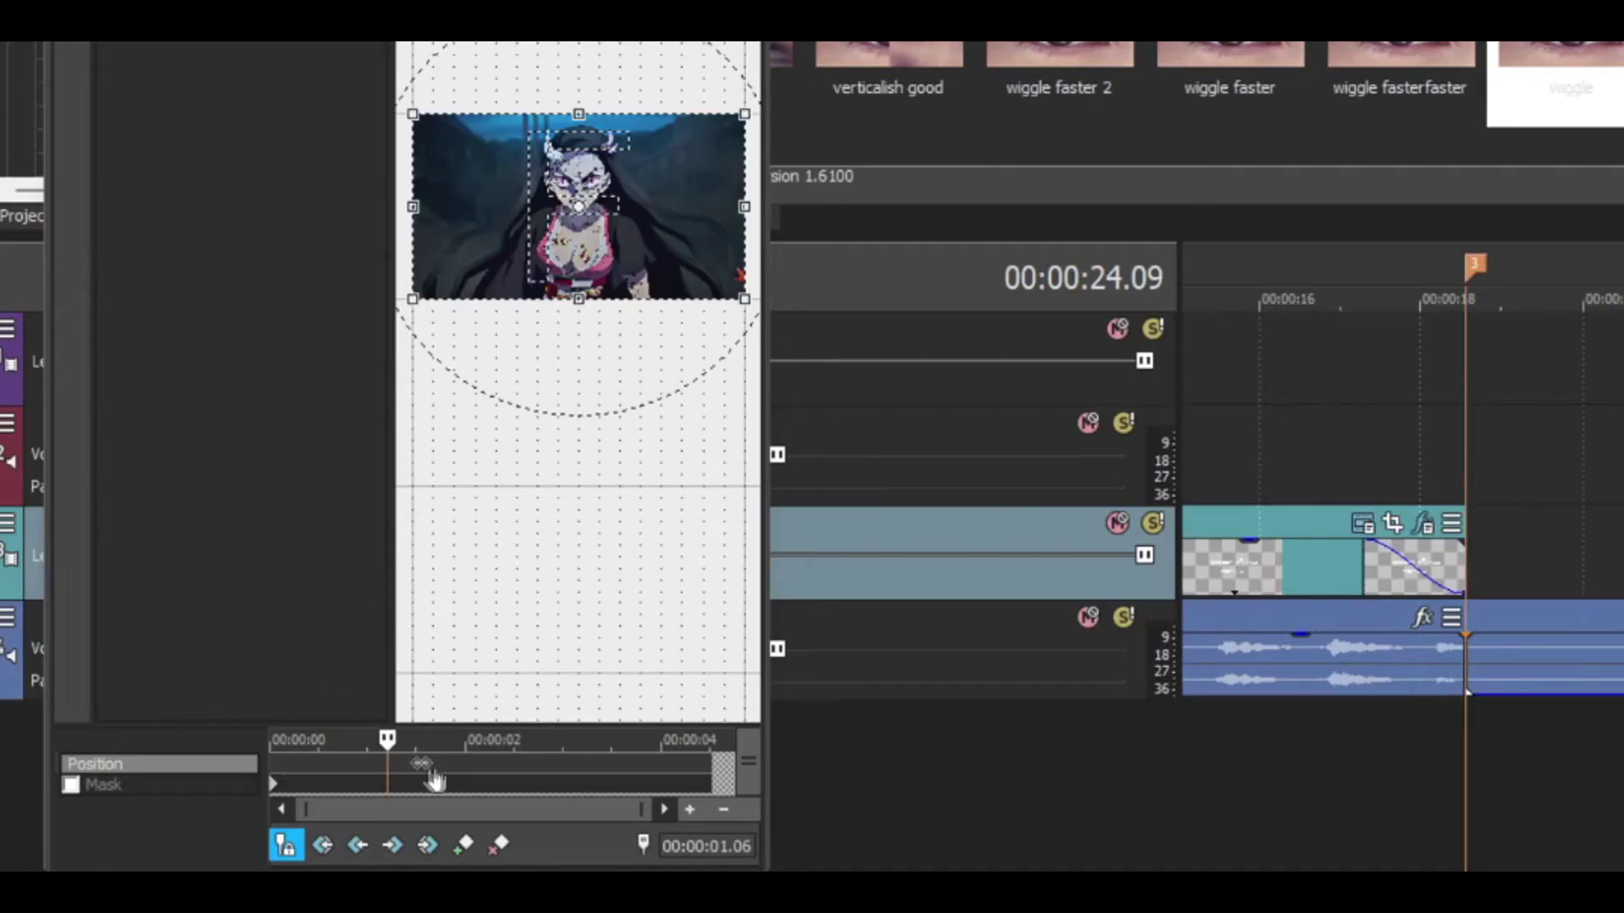
double_click(434, 774)
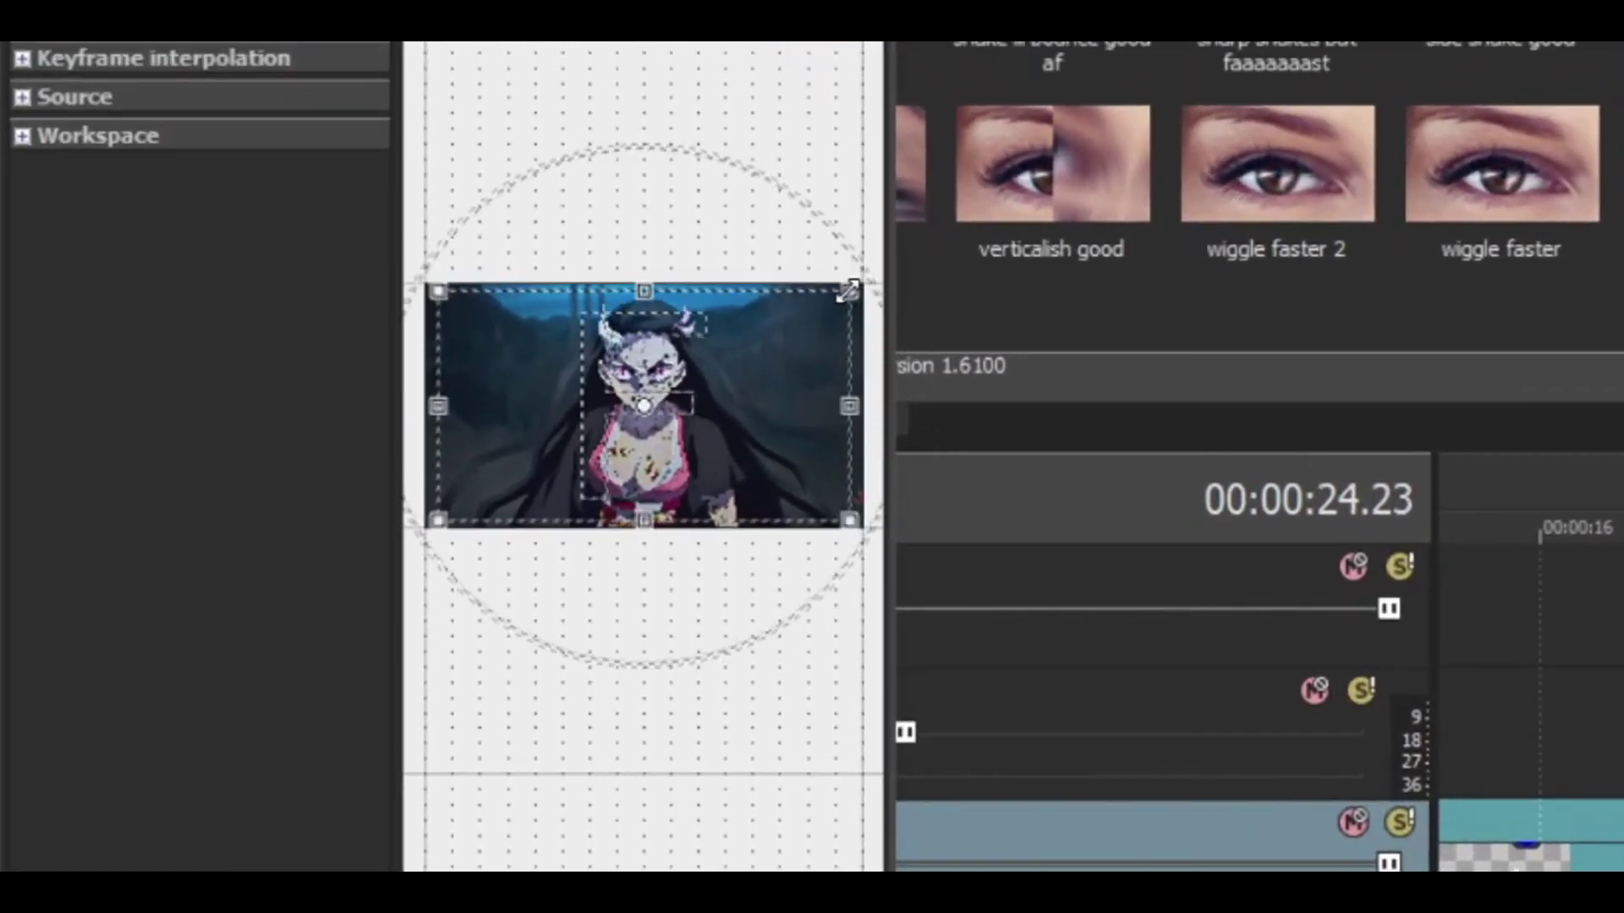
left_click_drag(776, 159, 753, 168)
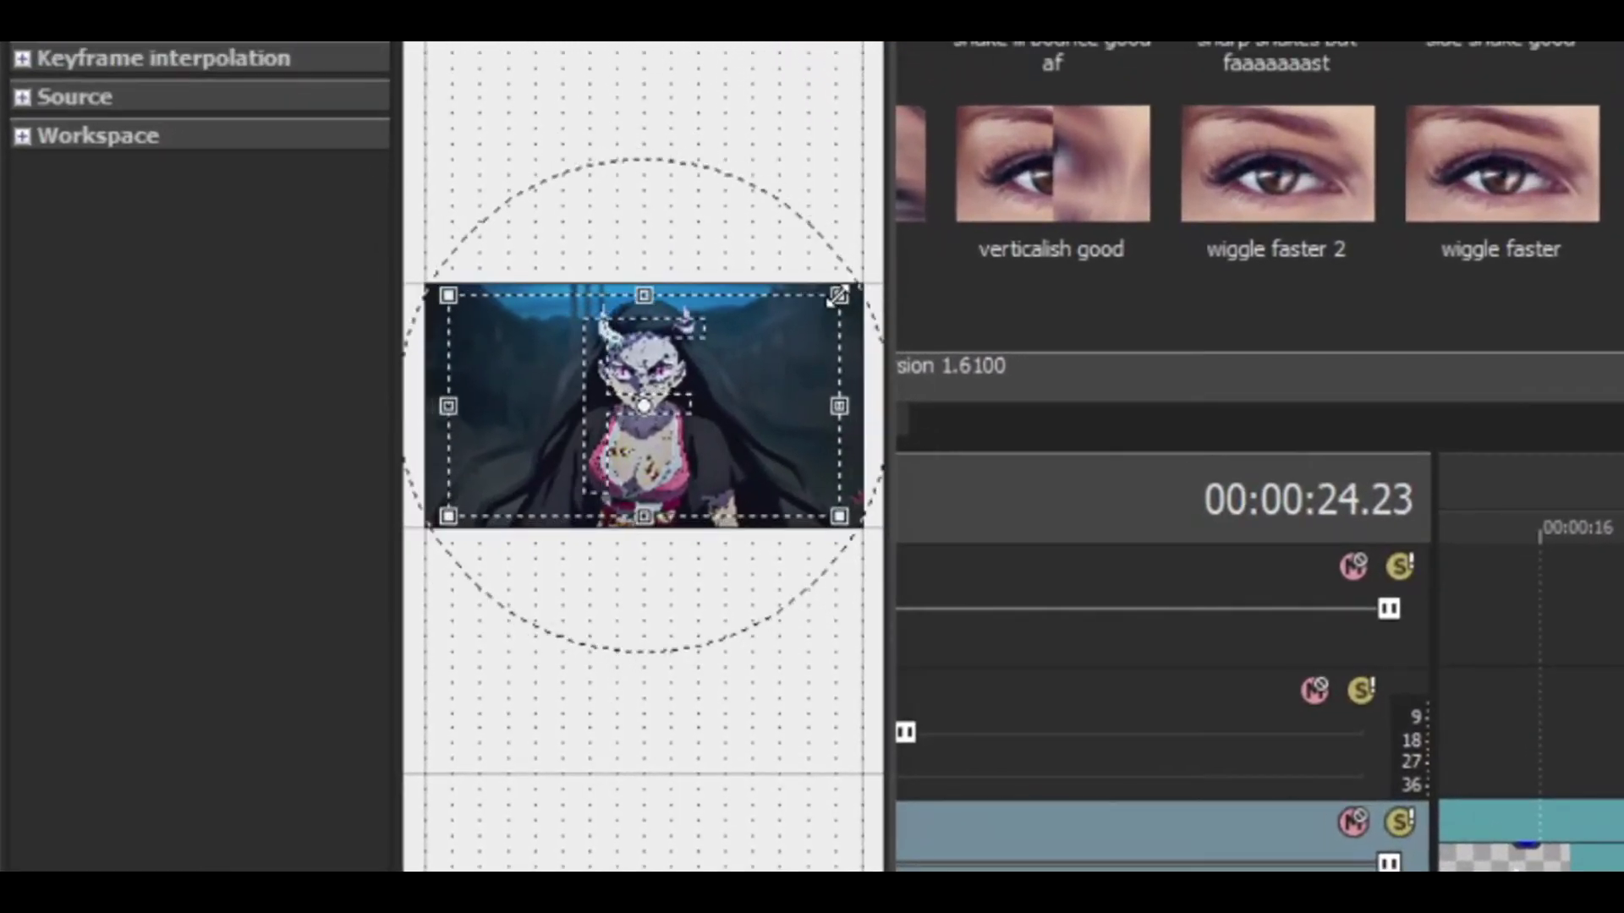
left_click_drag(837, 295, 841, 291)
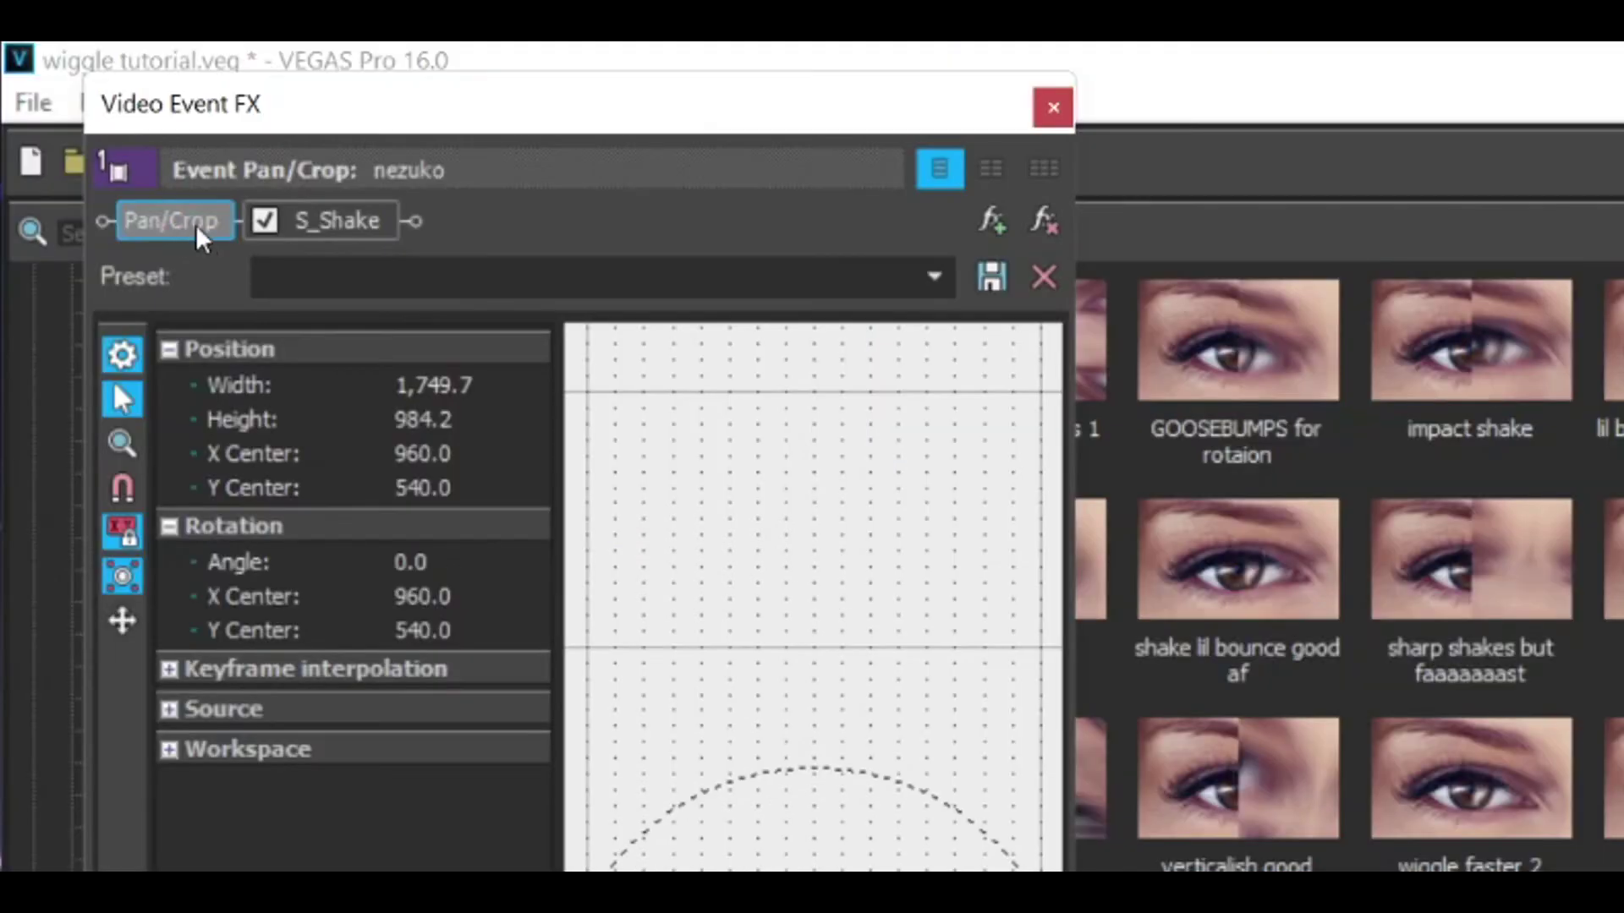
left_click_drag(195, 225, 403, 231)
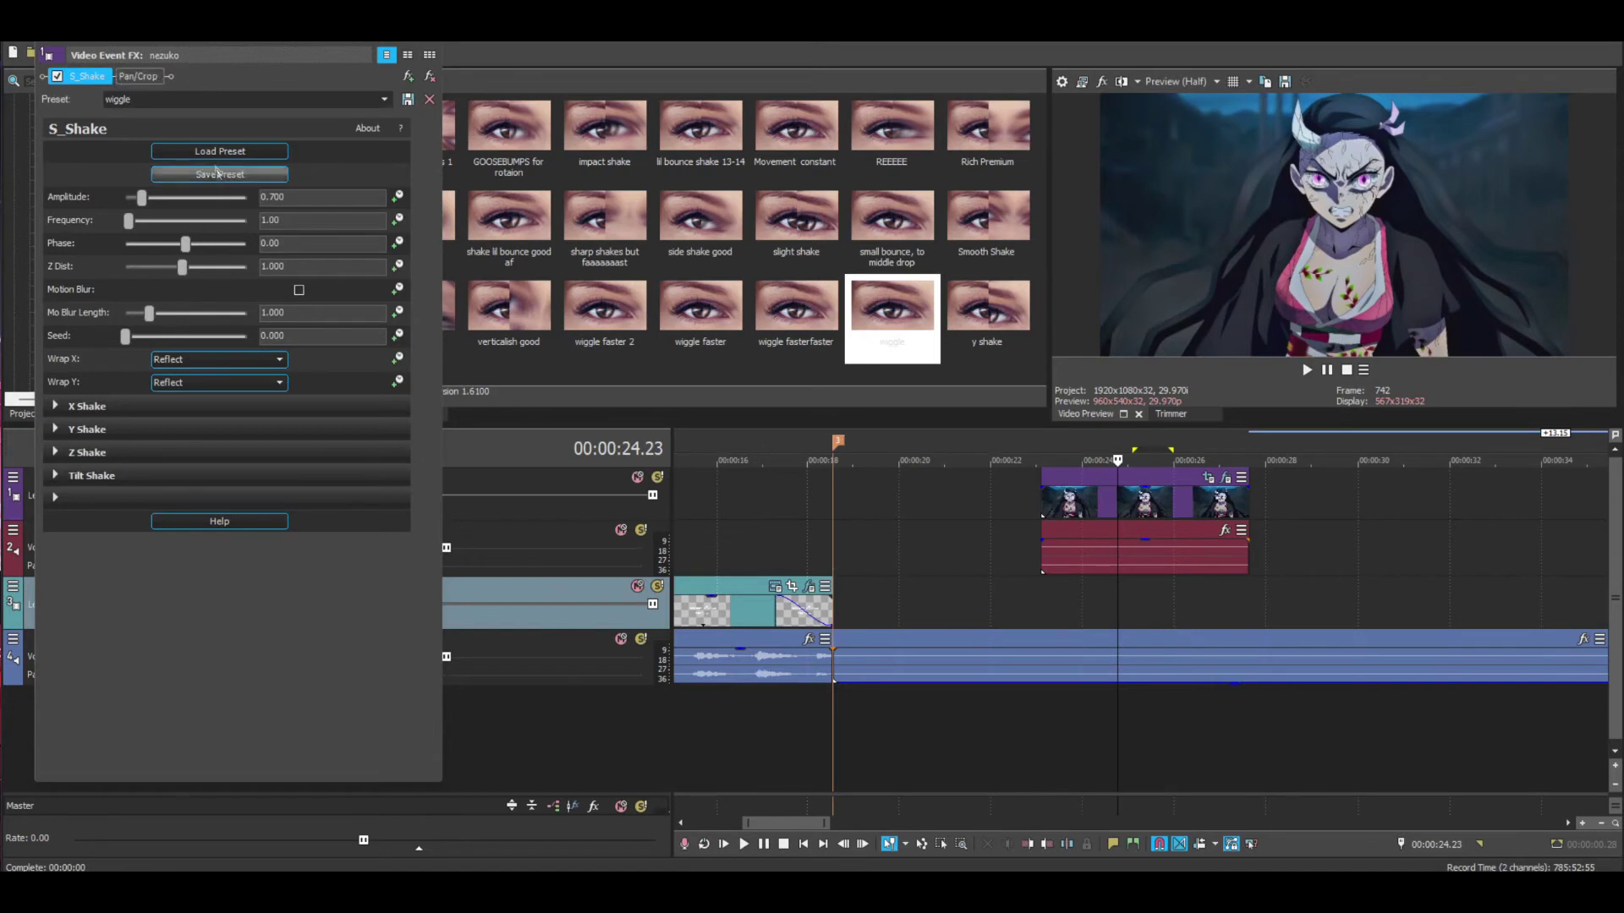
Undo the effect reordering and preview the 23.15–26.08 s range.
key("ctrl+z")
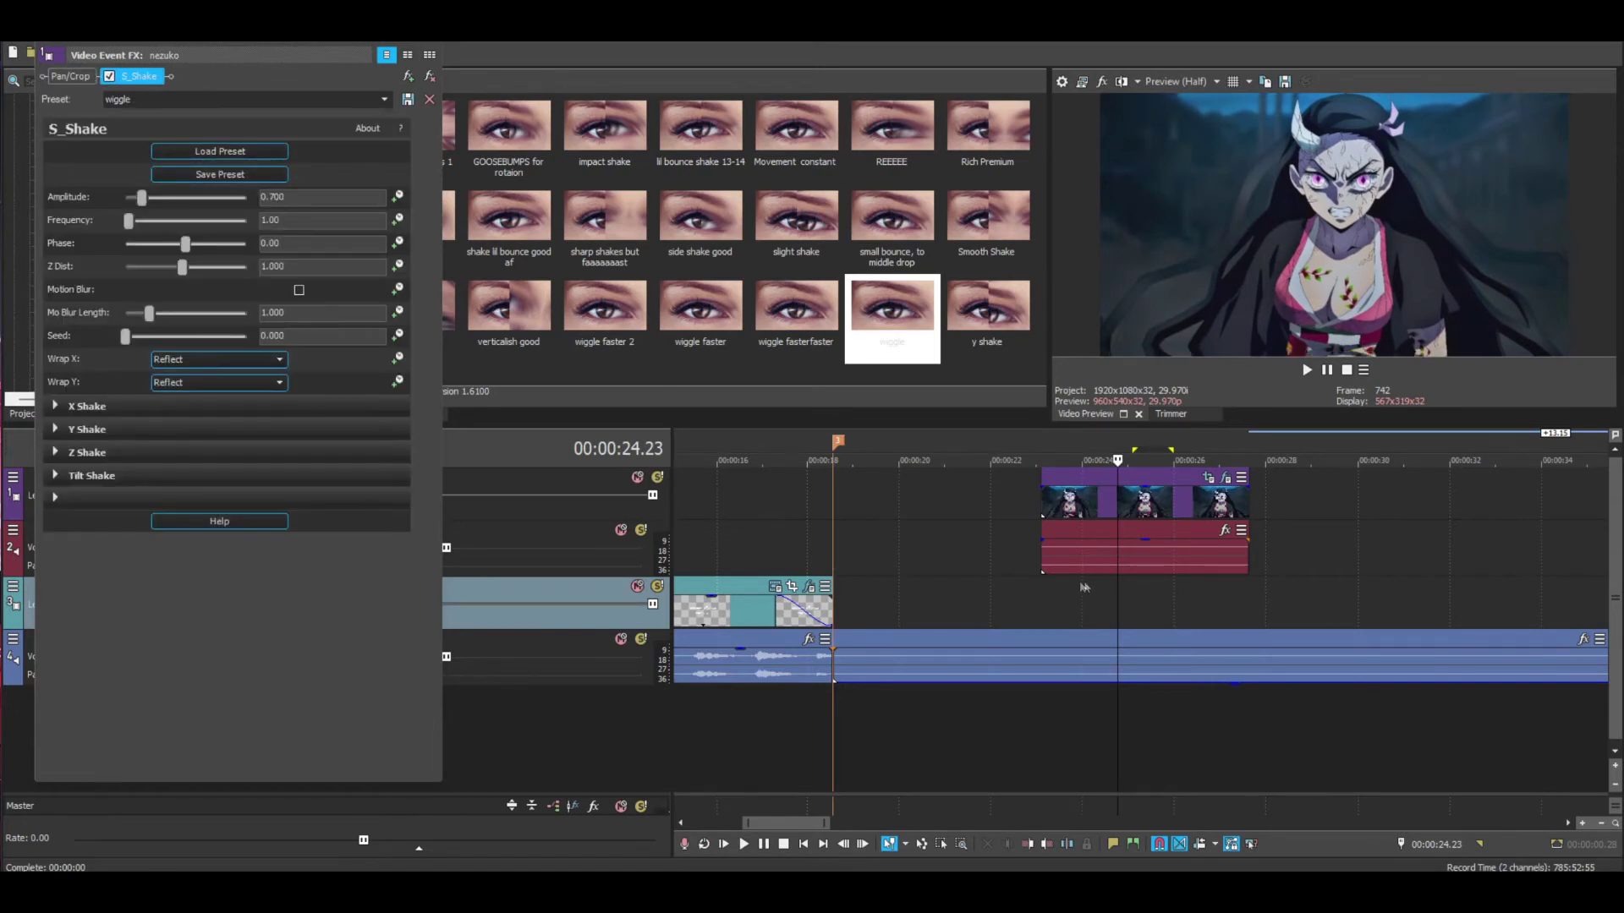
left_click_drag(1043, 594, 1079, 591)
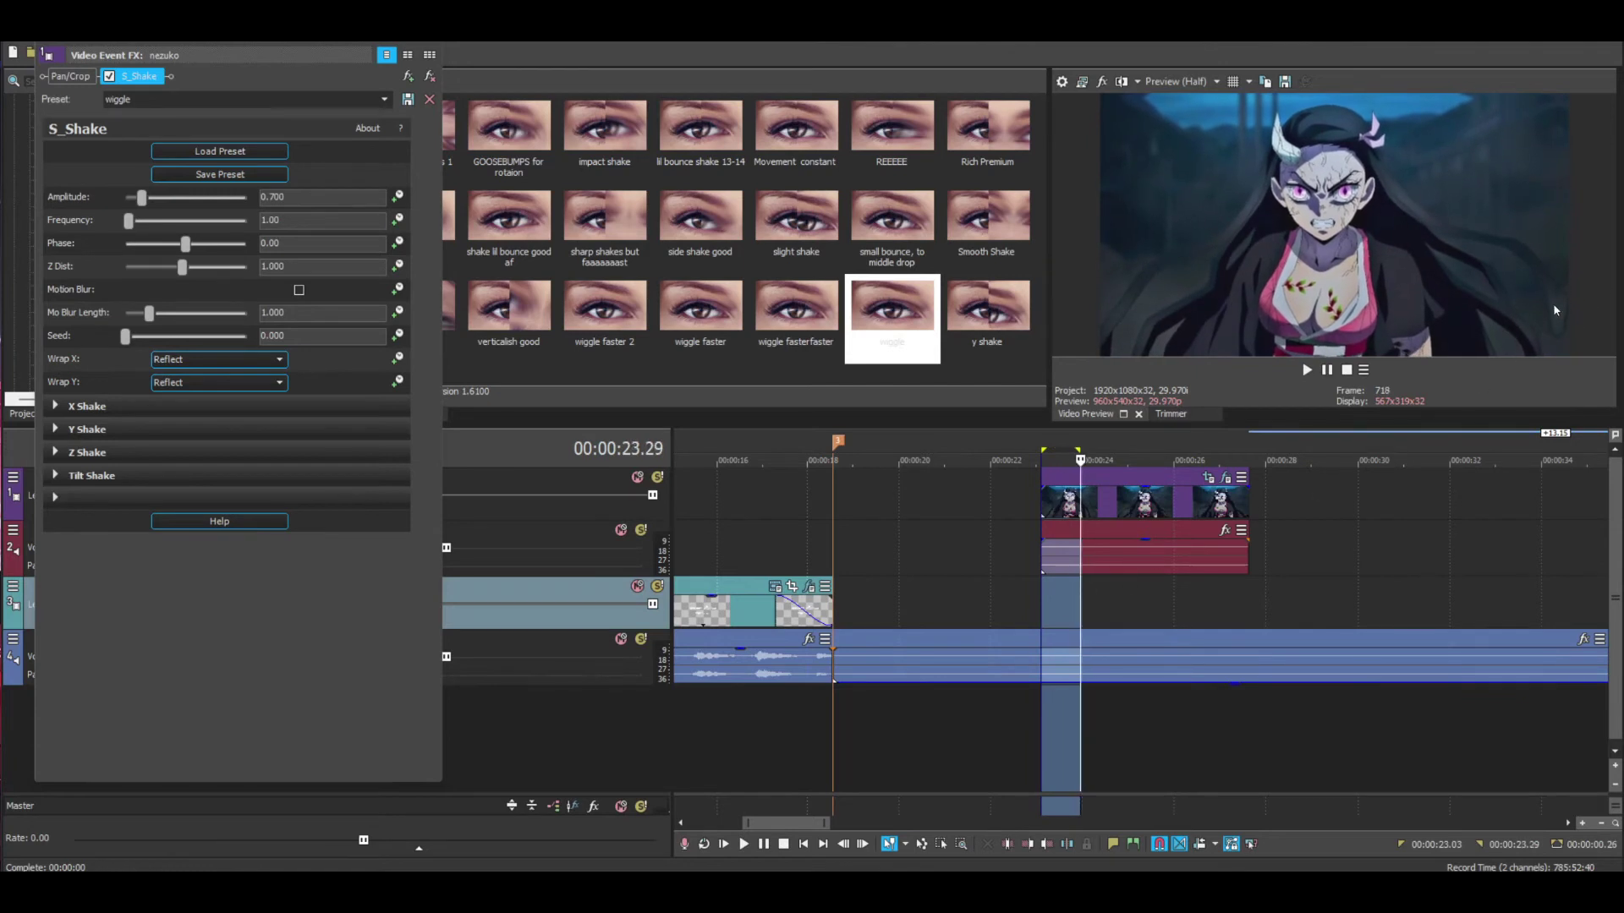
left_click_drag(1059, 590, 1189, 583)
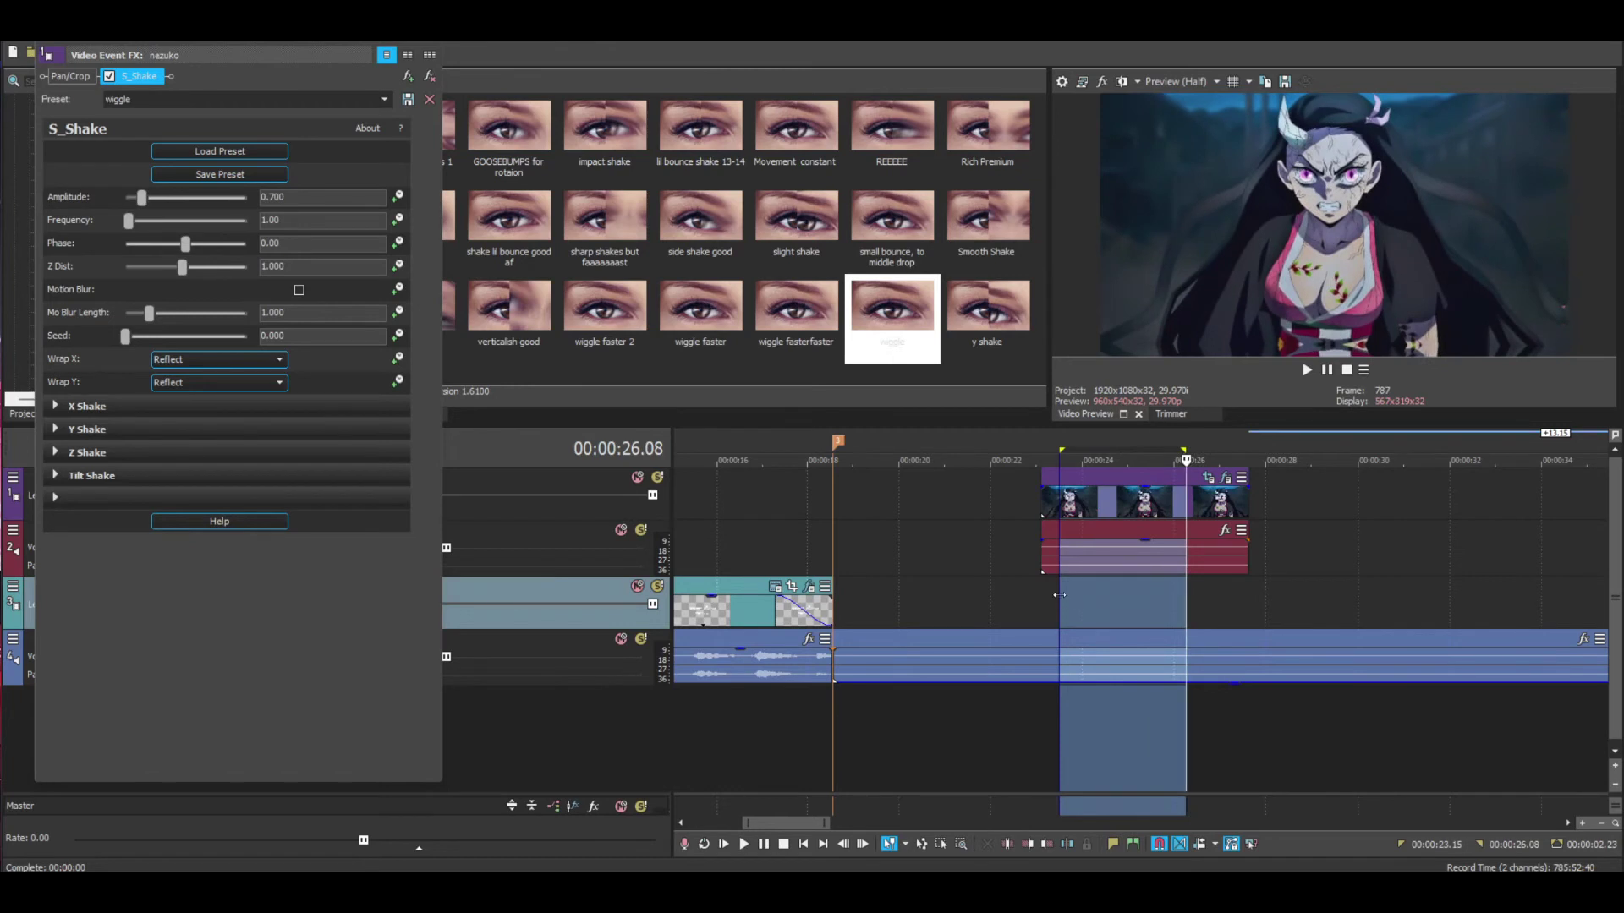
left_click(1059, 461)
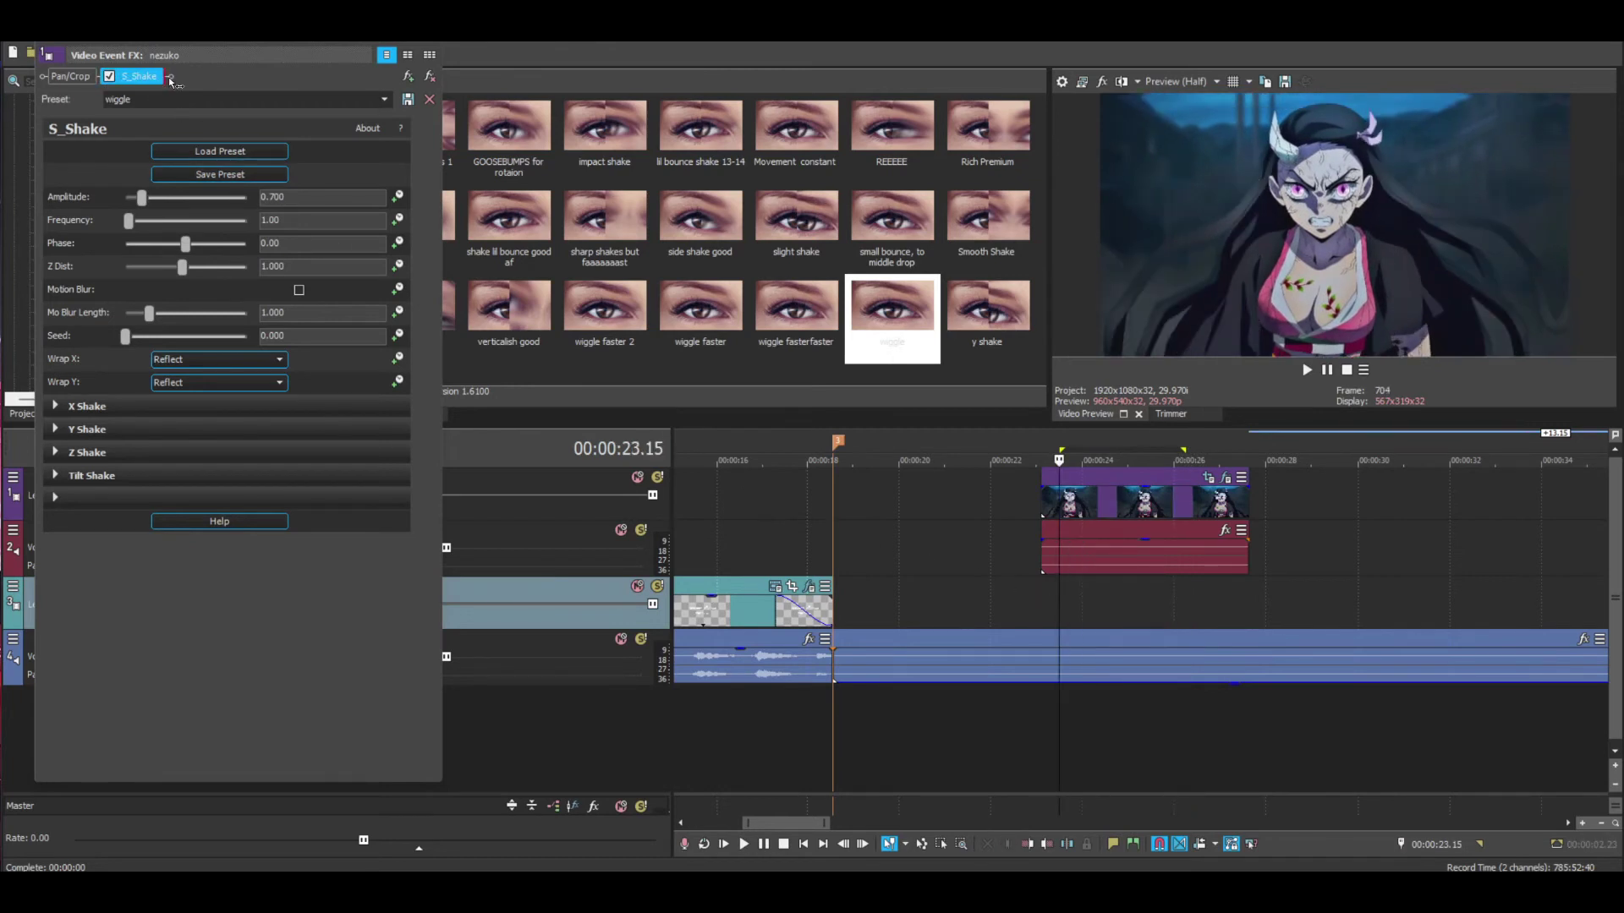
Drag S_Shake ahead of Pan/Crop and preview the whole nezuko clip.
left_click_drag(169, 80, 175, 84)
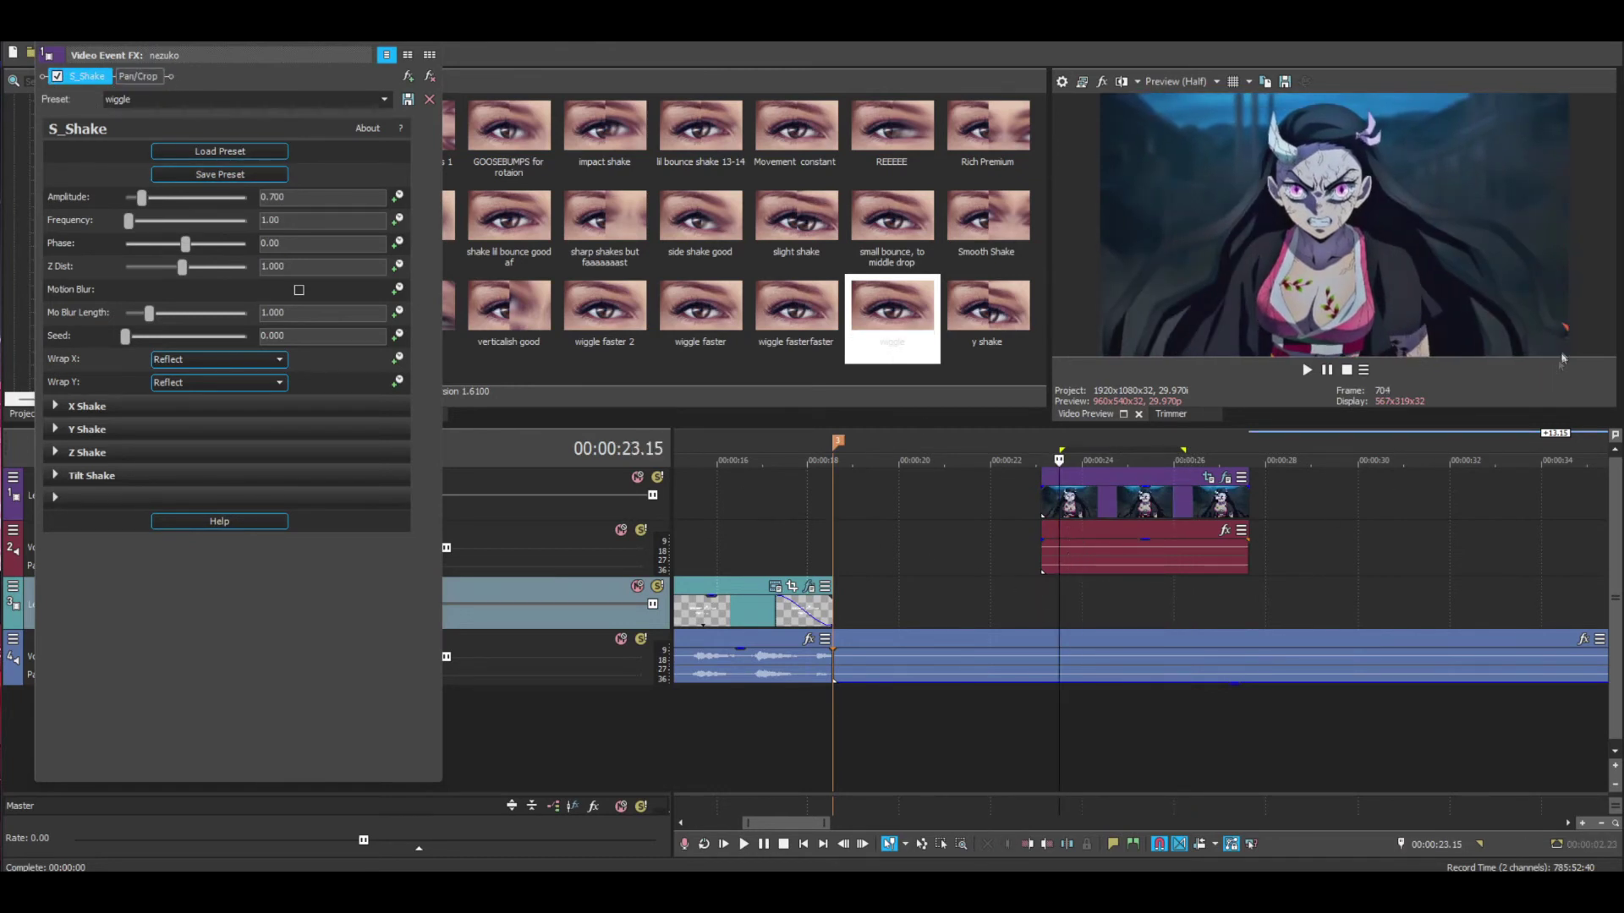
double_click(1144, 503)
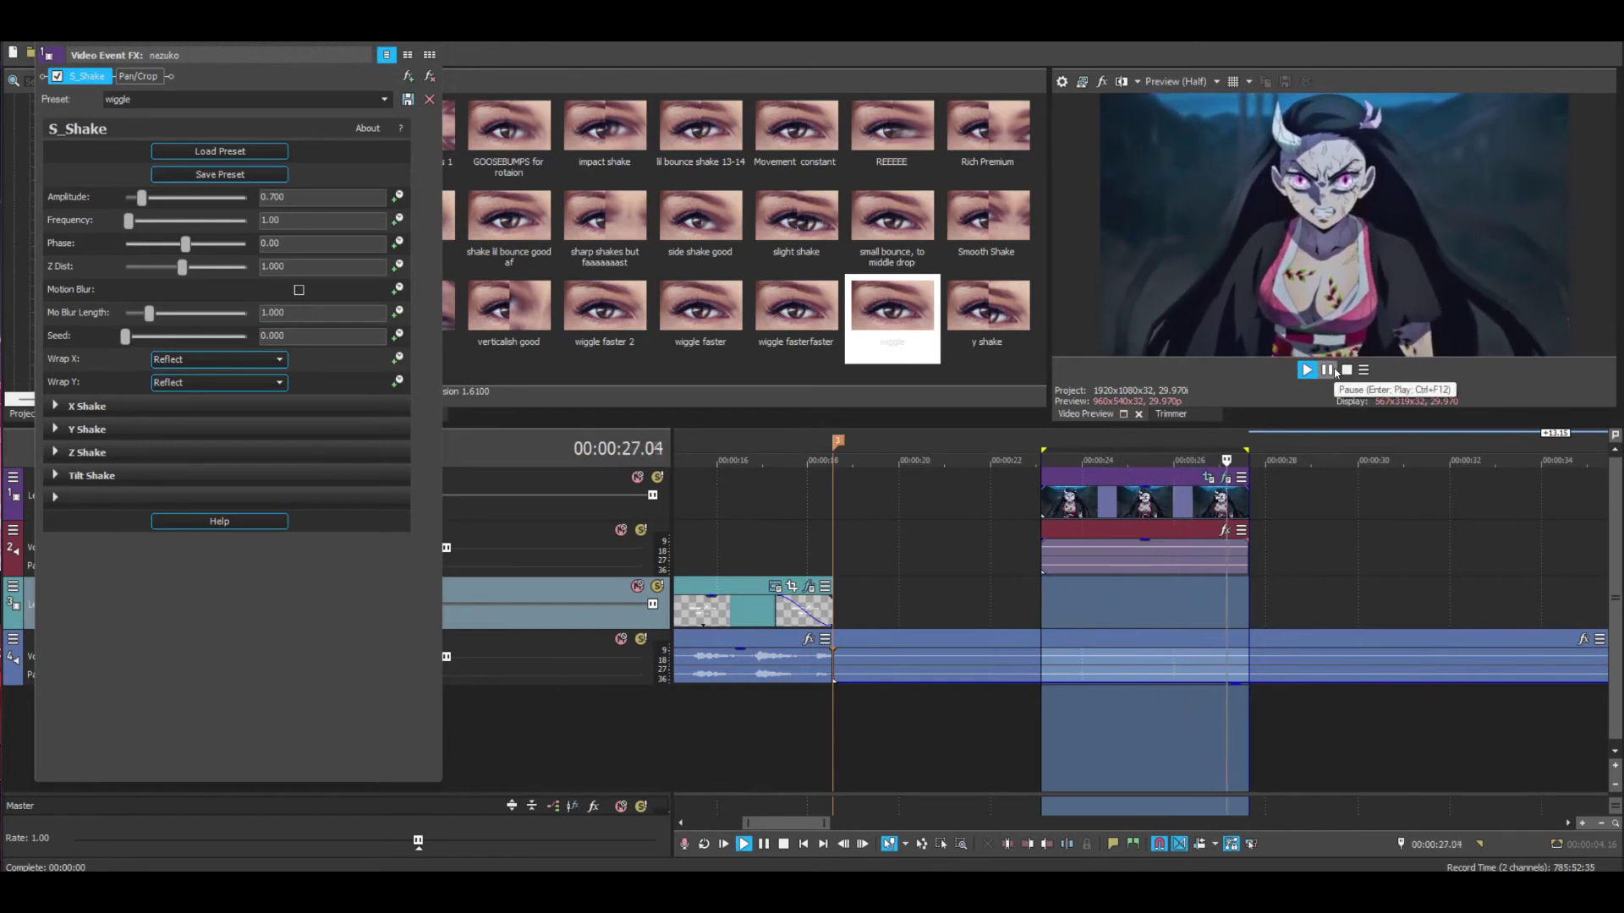
left_click(1328, 370)
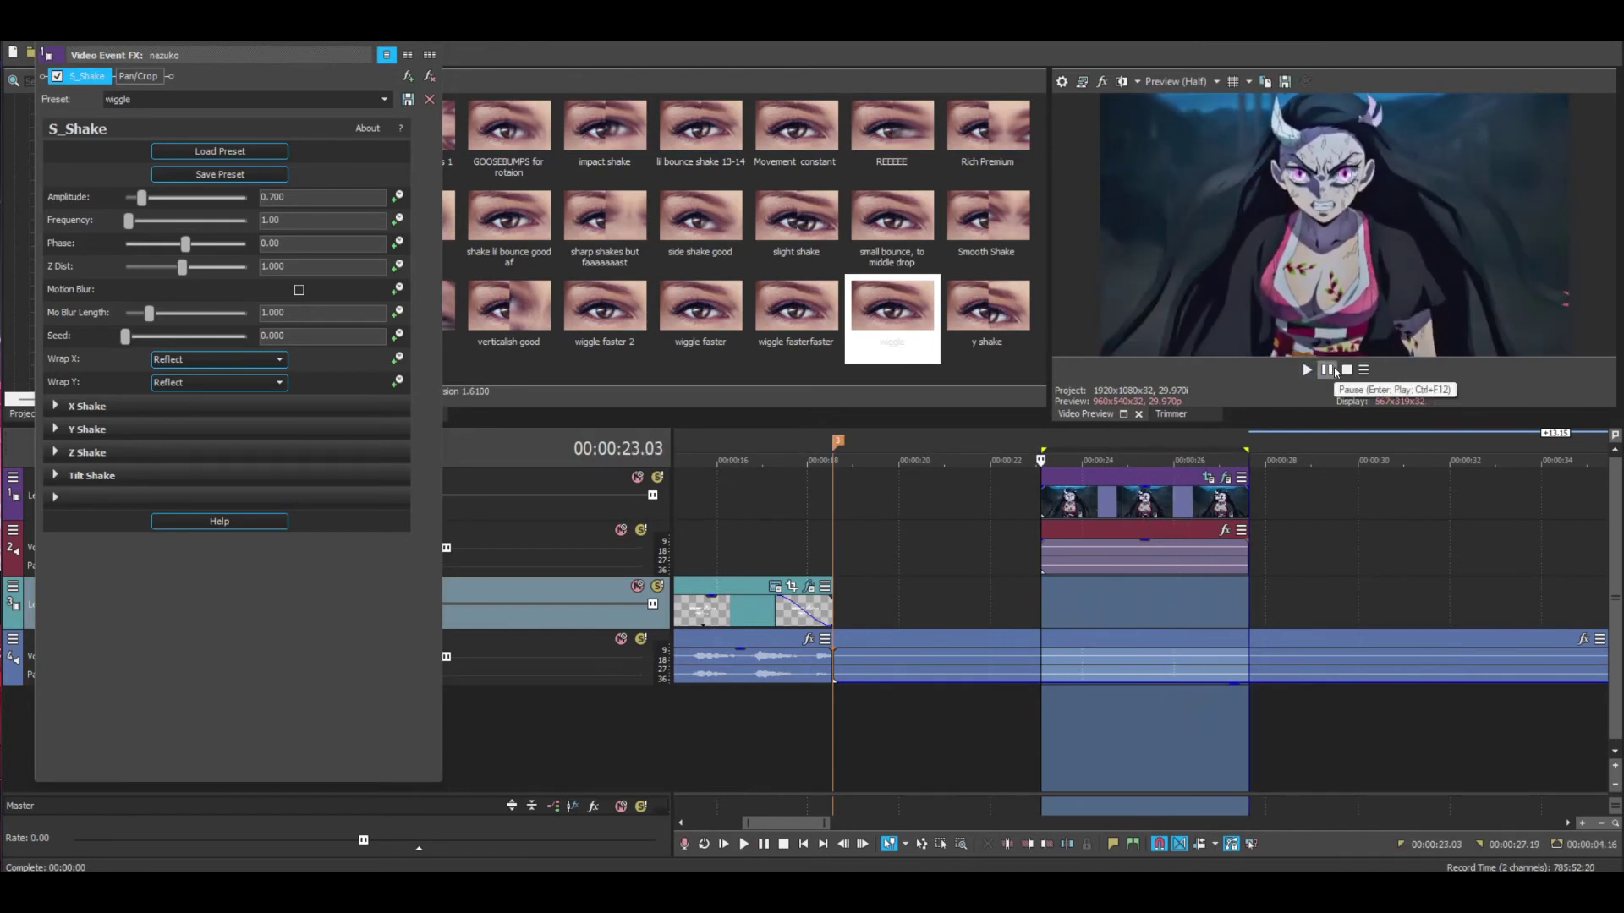
left_click(1119, 591)
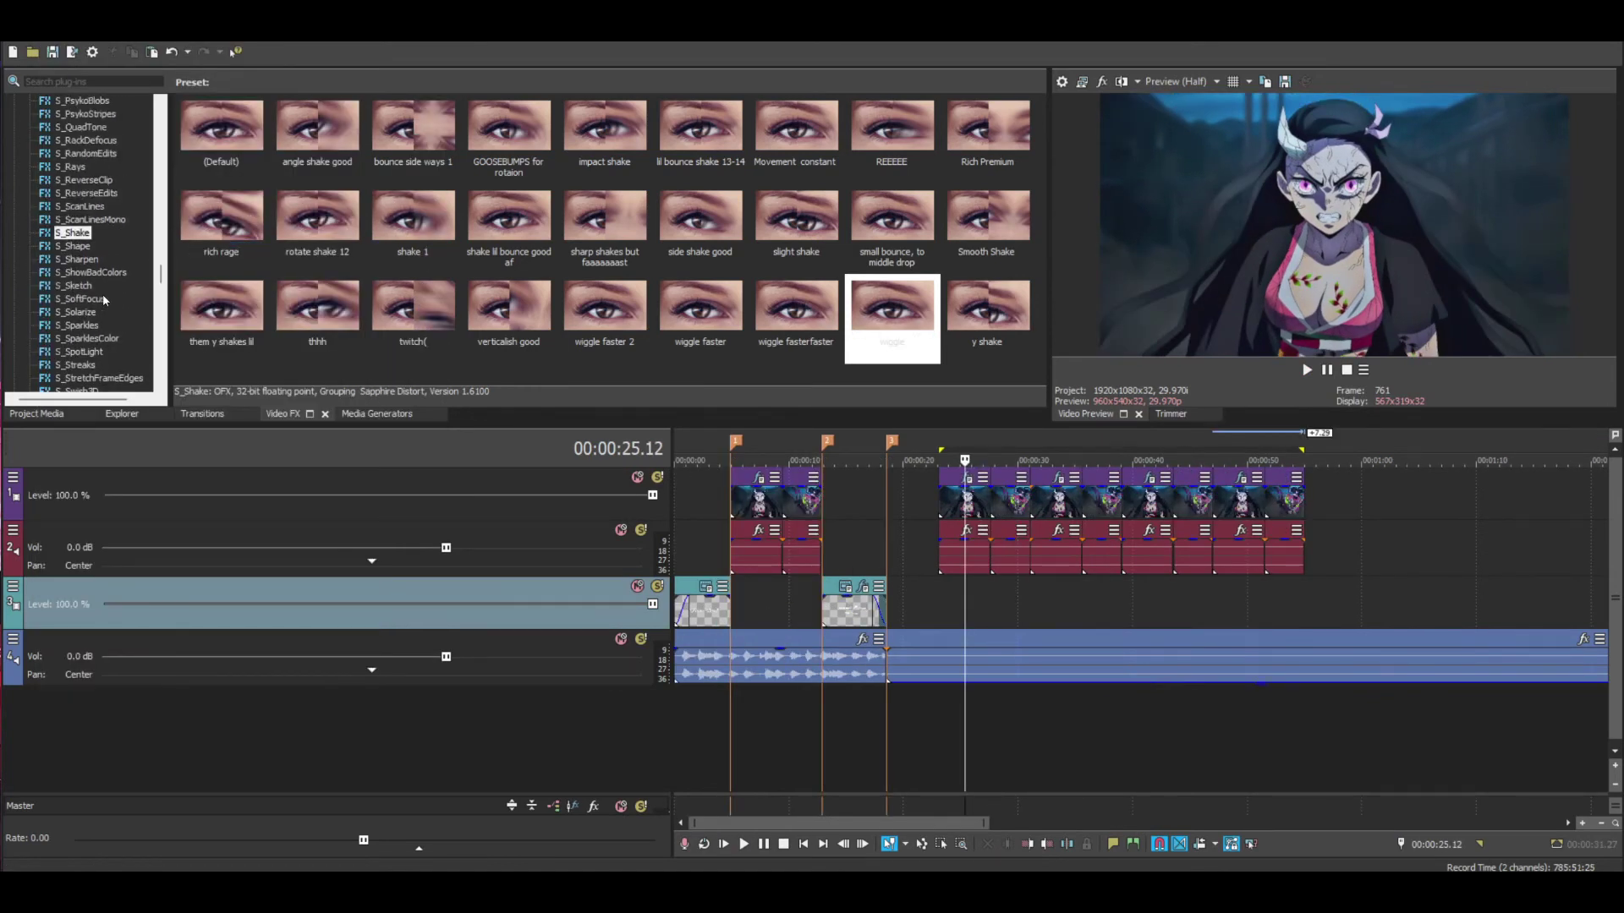
Apply the S_Flicker effect to the nezuko clip.
scroll(139, 271, "down", 8)
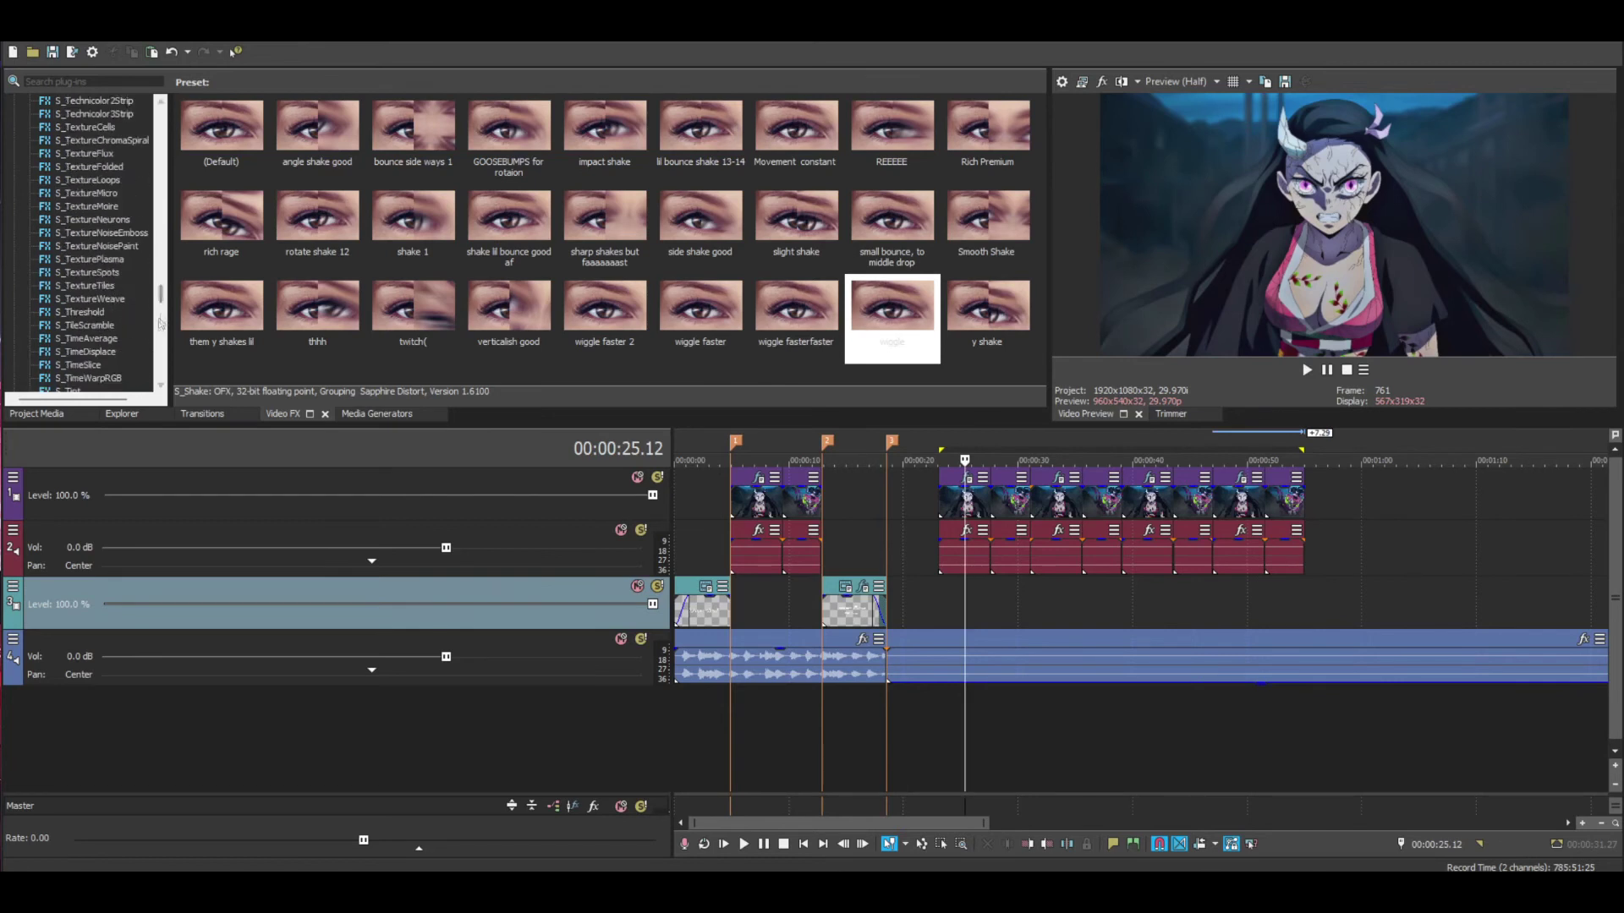
left_click_drag(159, 296, 171, 224)
left_click(78, 232)
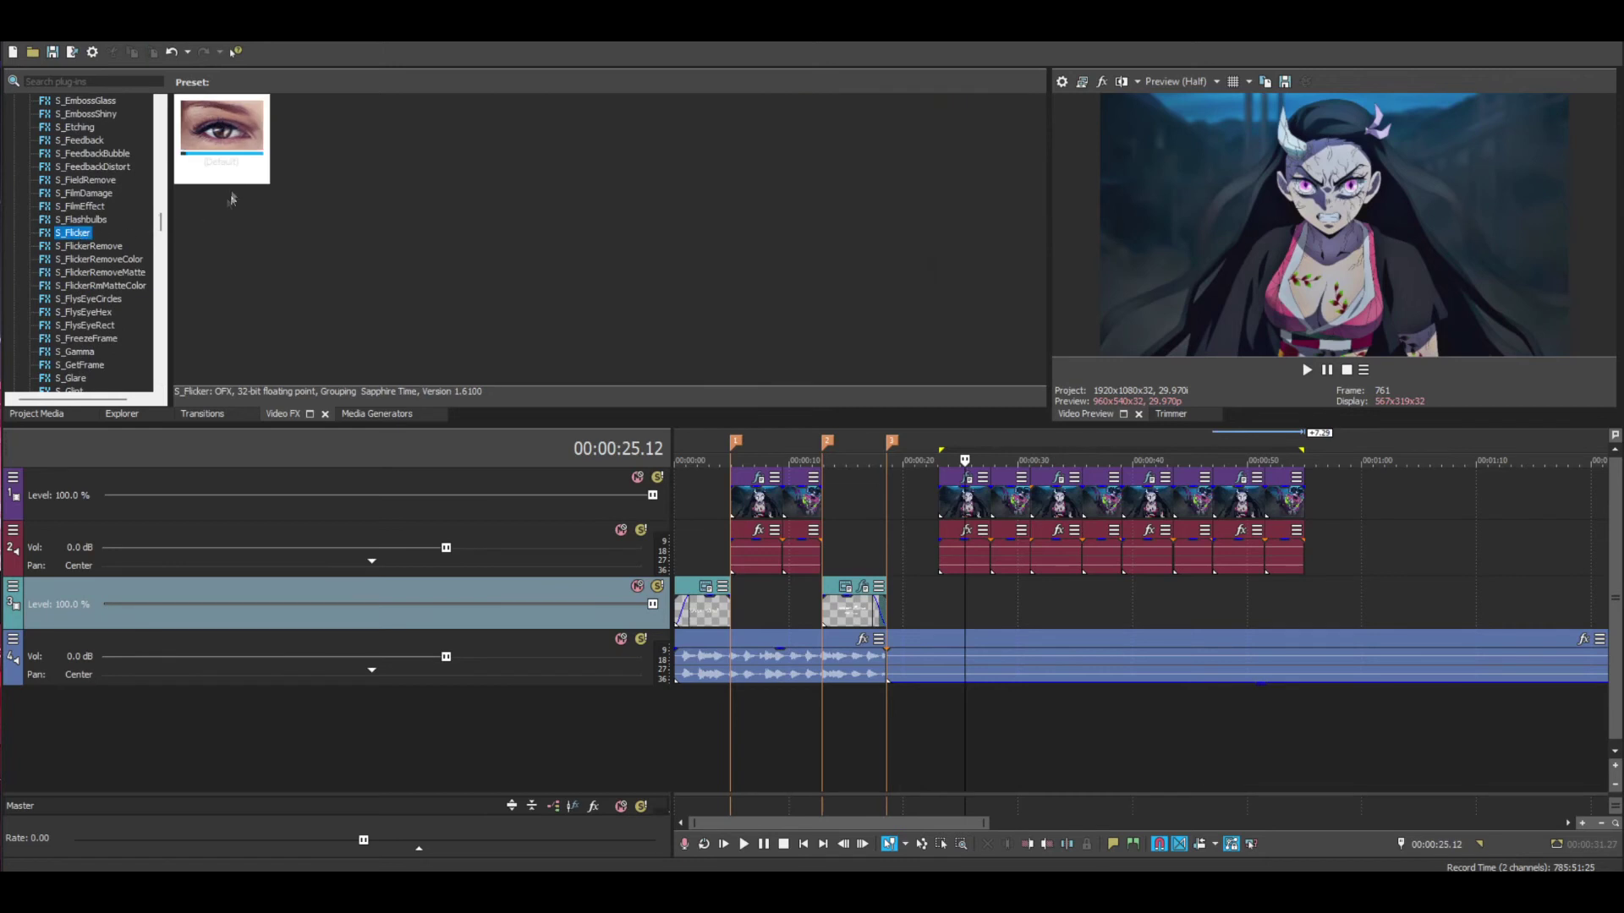
left_click_drag(968, 501, 968, 502)
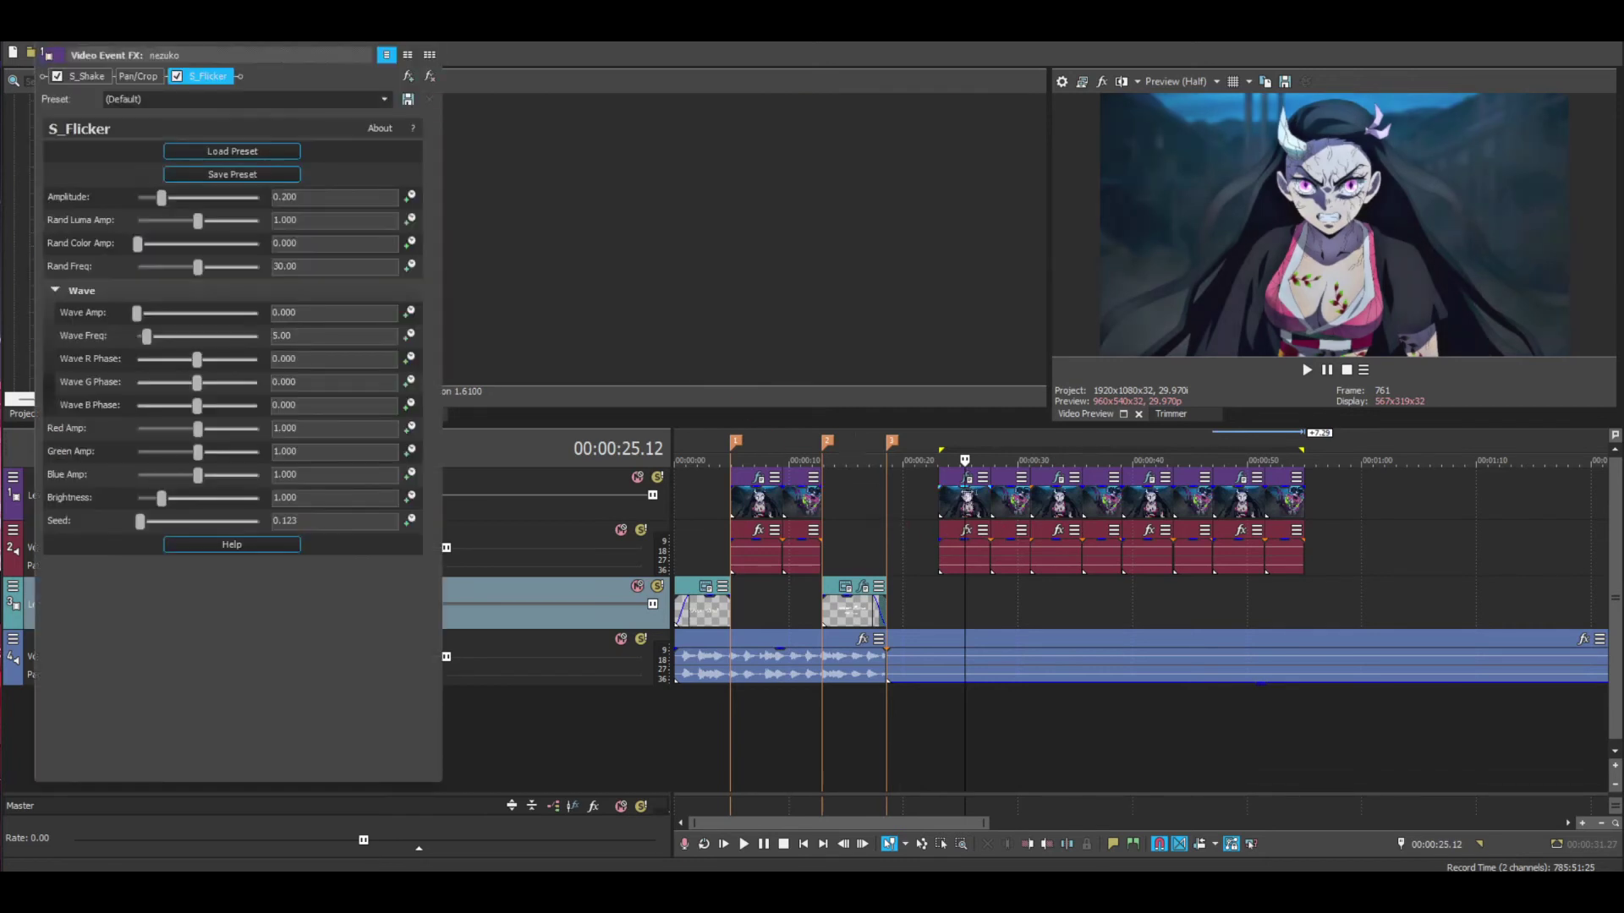
Set the S_Flicker Amplitude to 0.100 while previewing from 23.03 s.
left_click(321, 200)
left_click(937, 600)
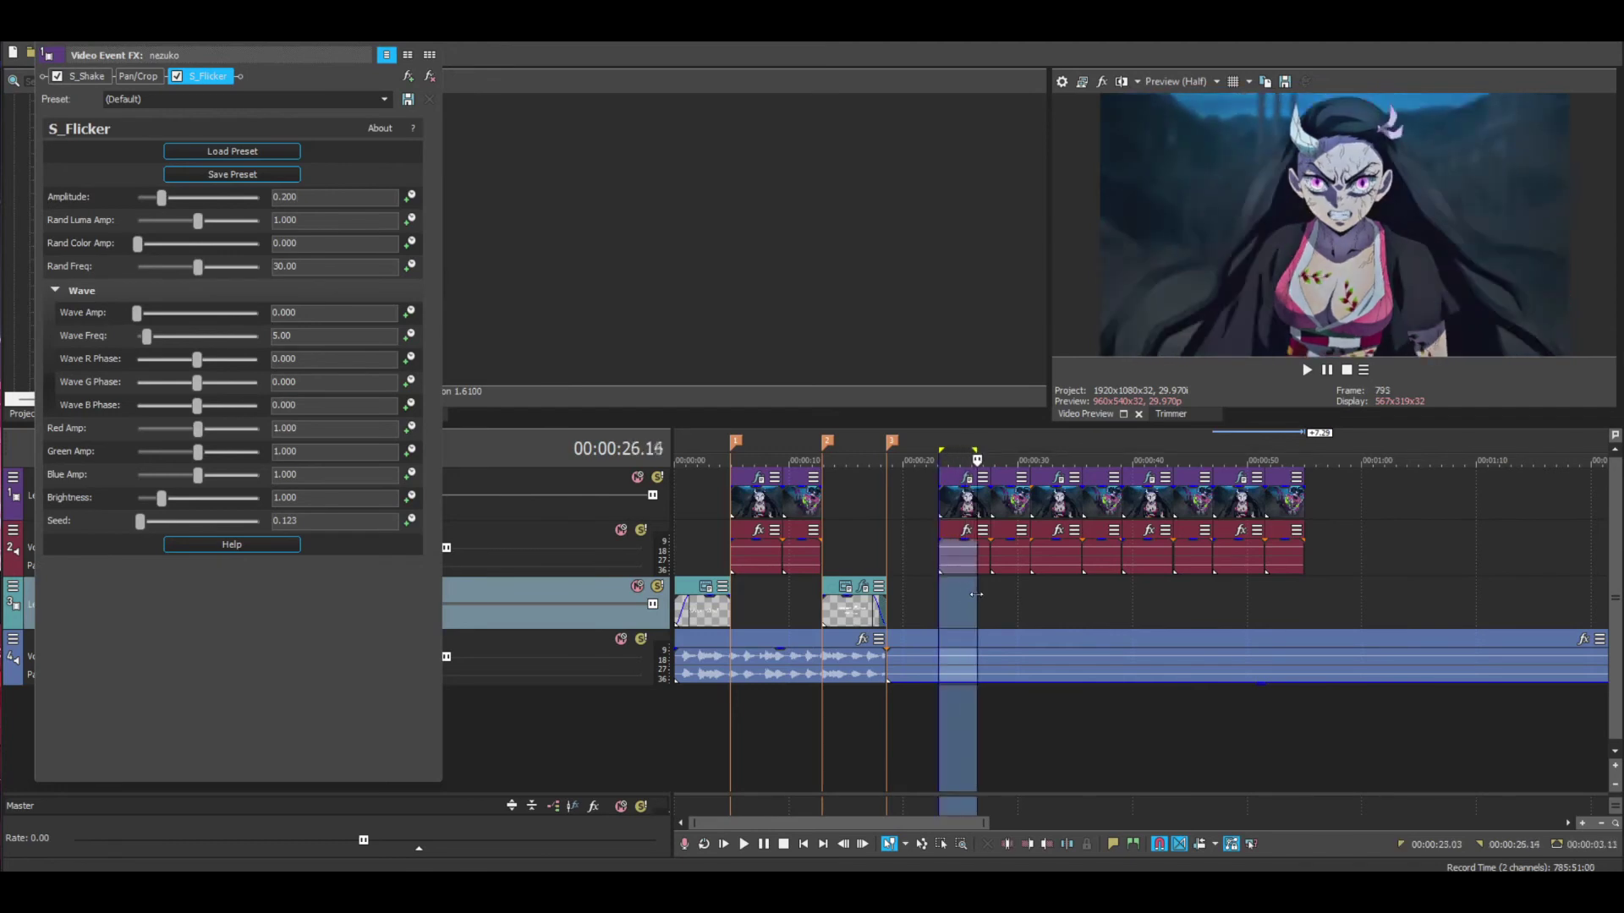
left_click(1307, 369)
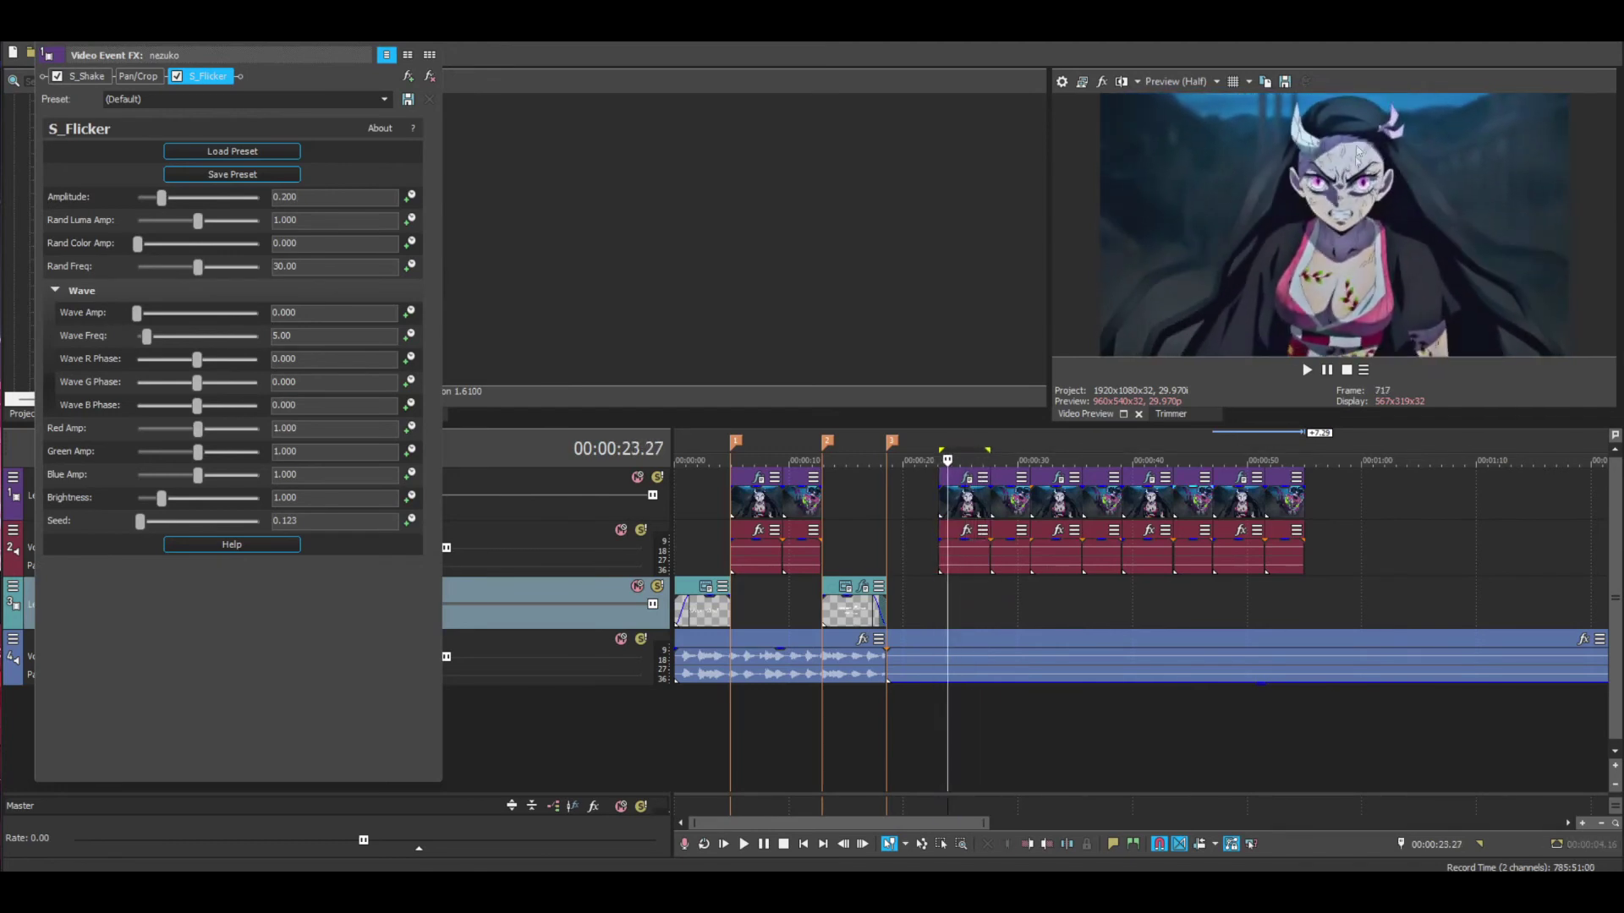
left_click(1328, 370)
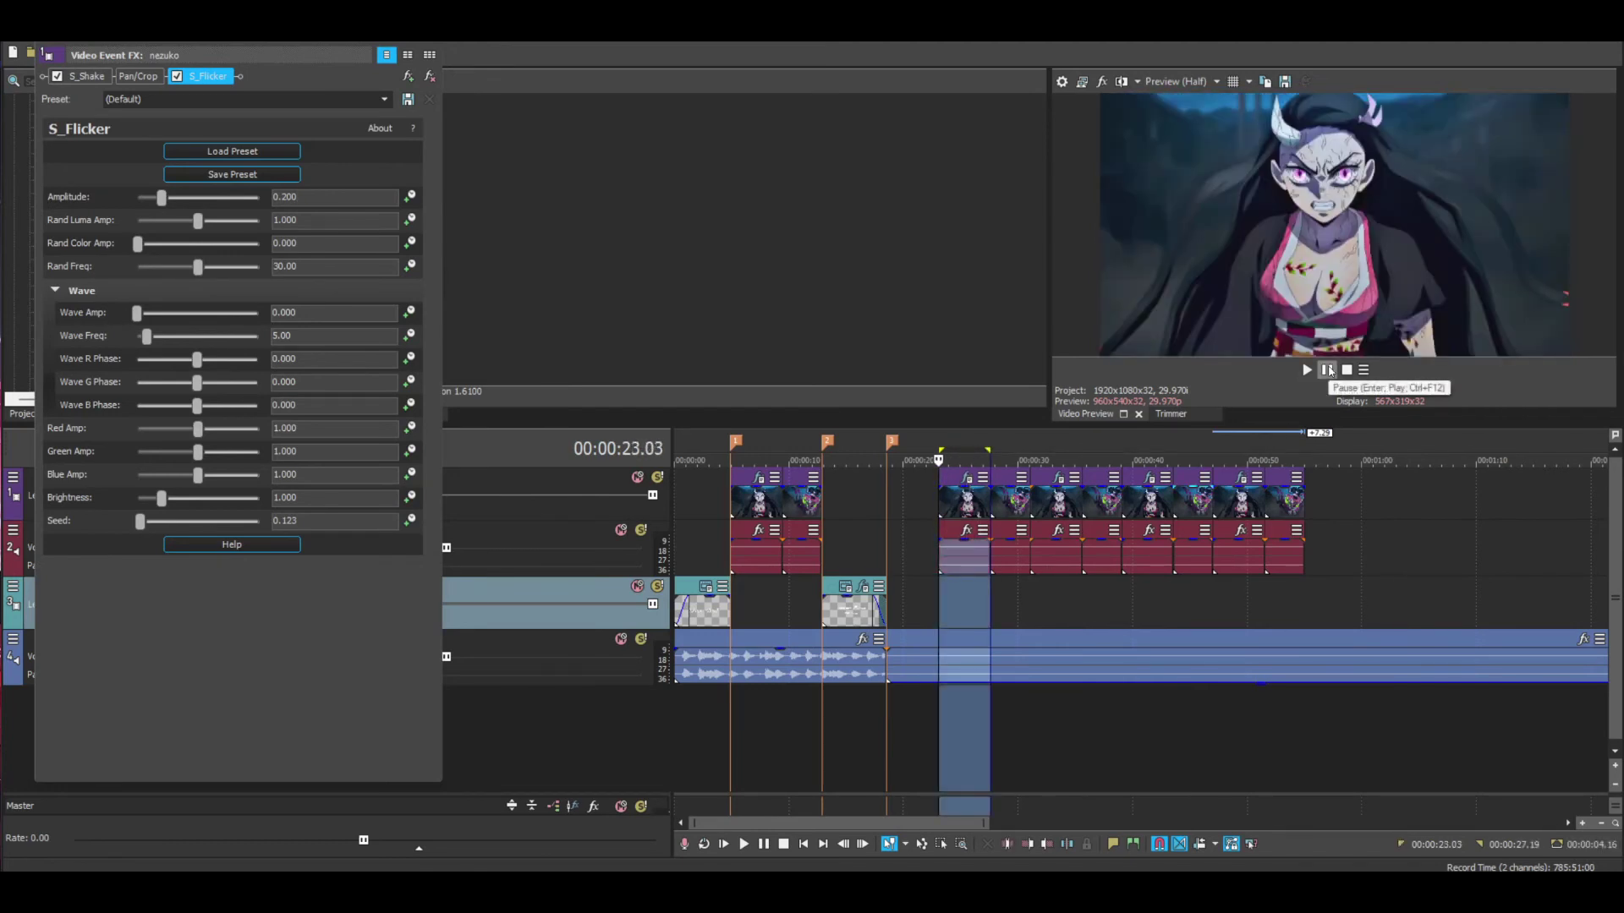
left_click(1329, 369)
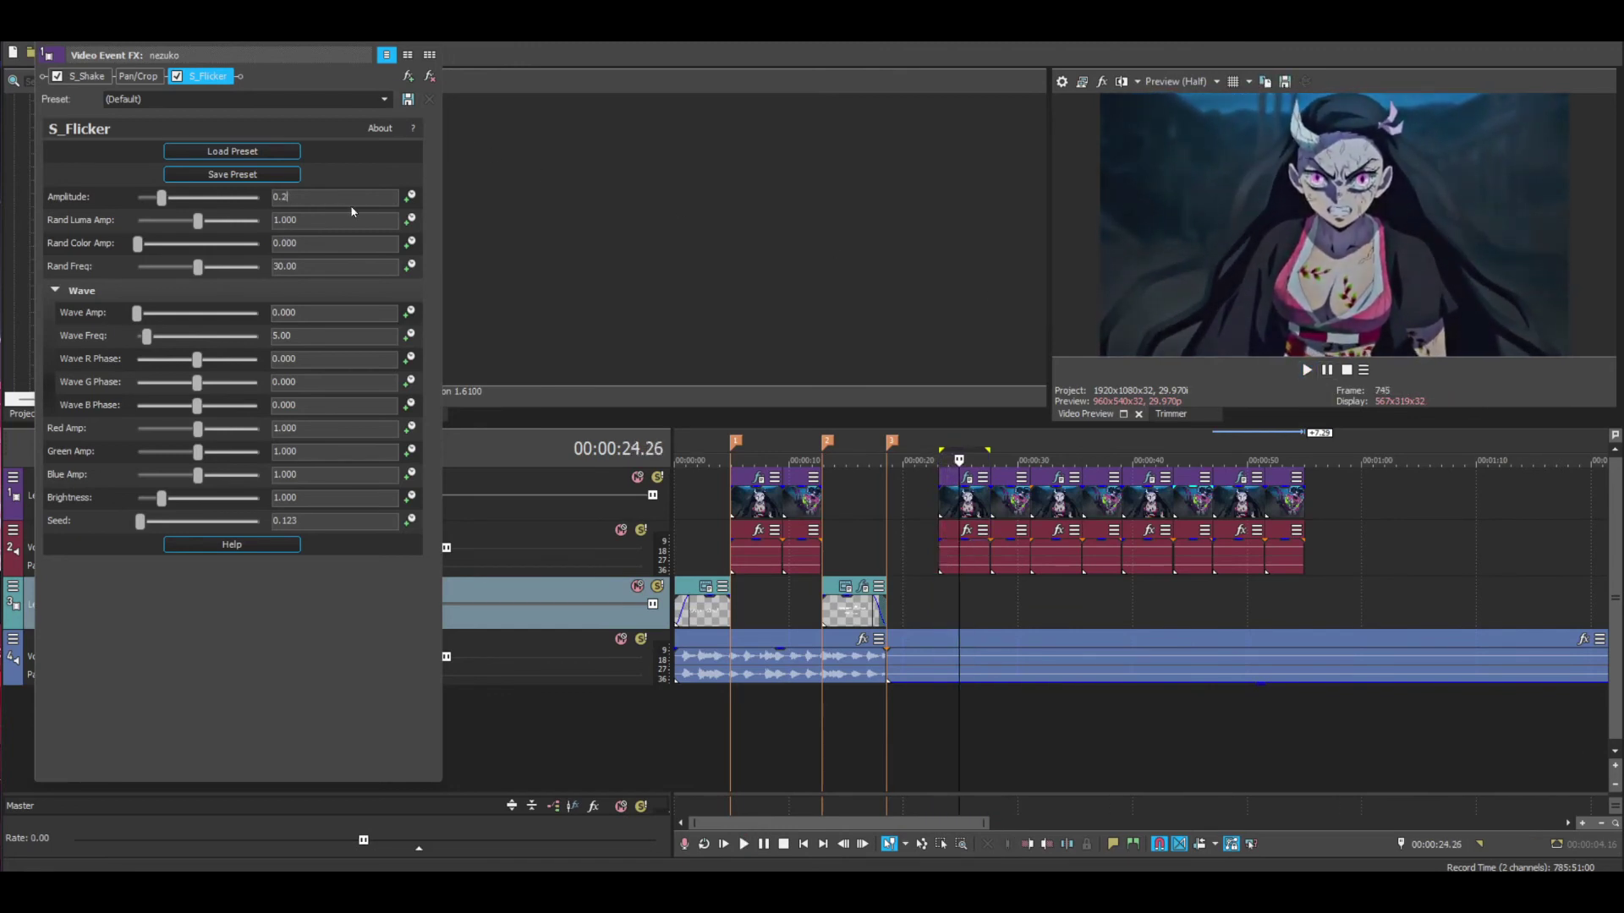
key("Return")
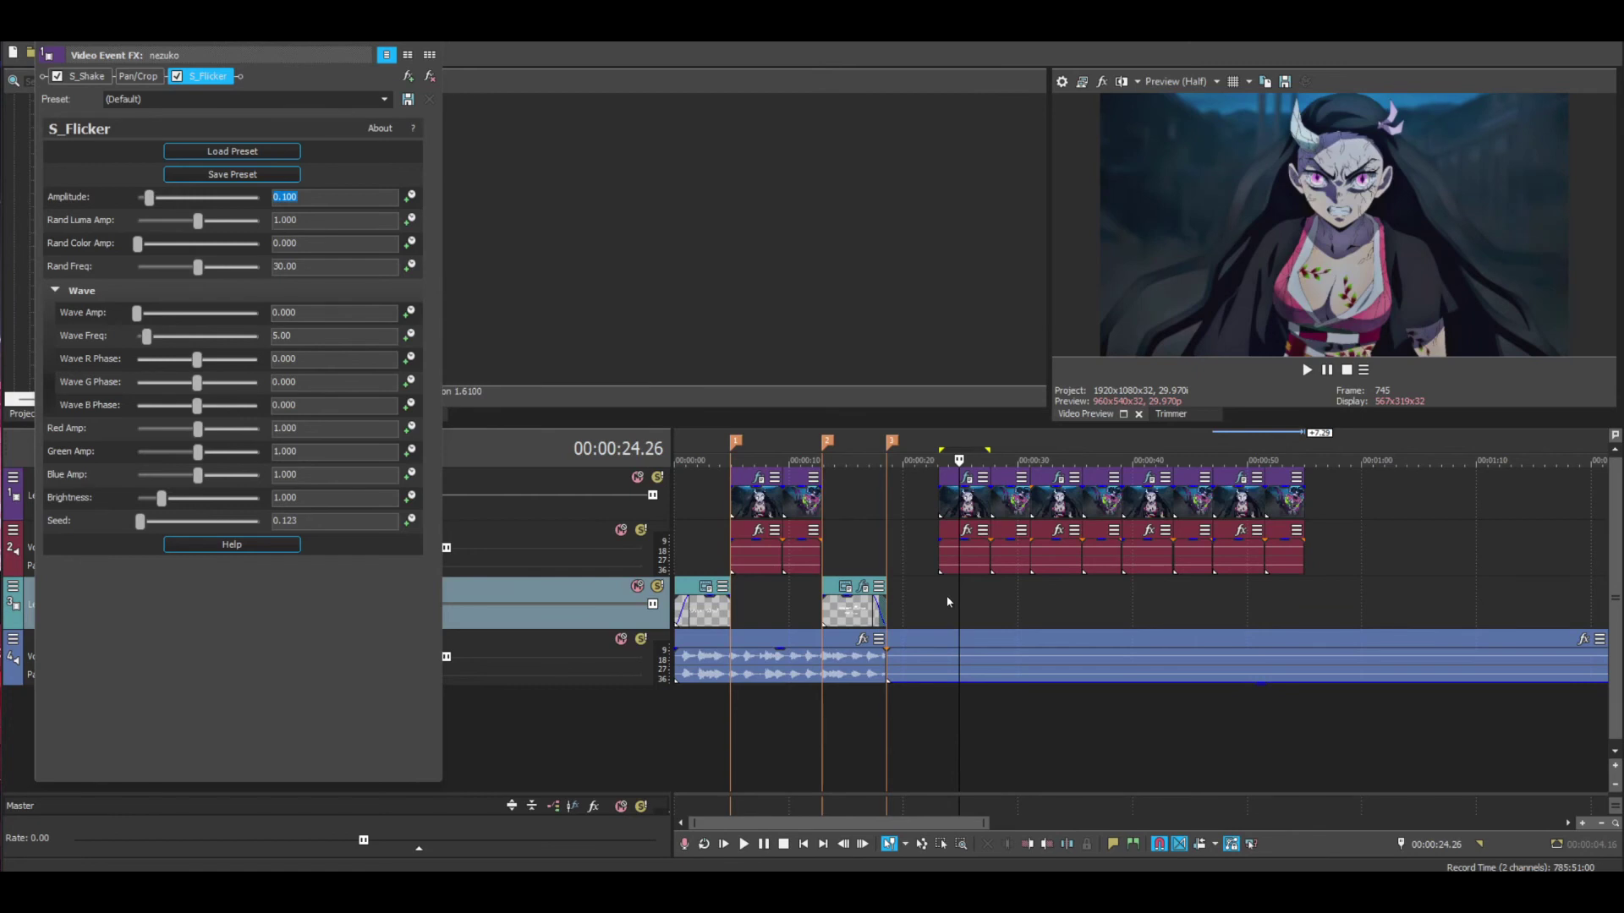
Loop-preview the flickering clip, then close its effects window.
key("space")
key("space")
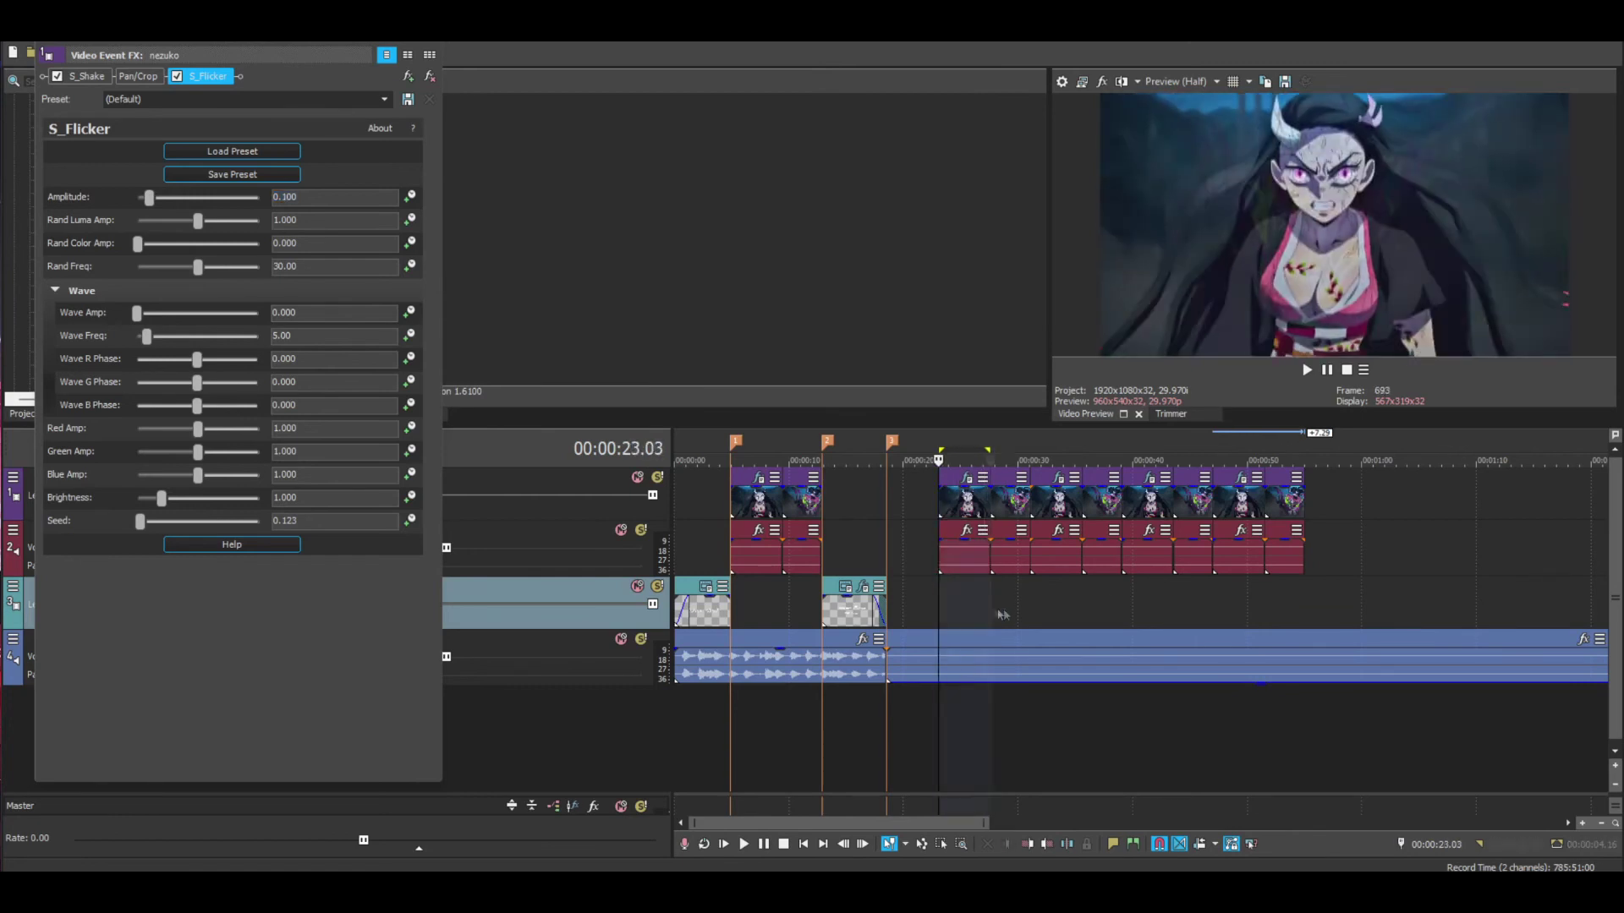
key("space")
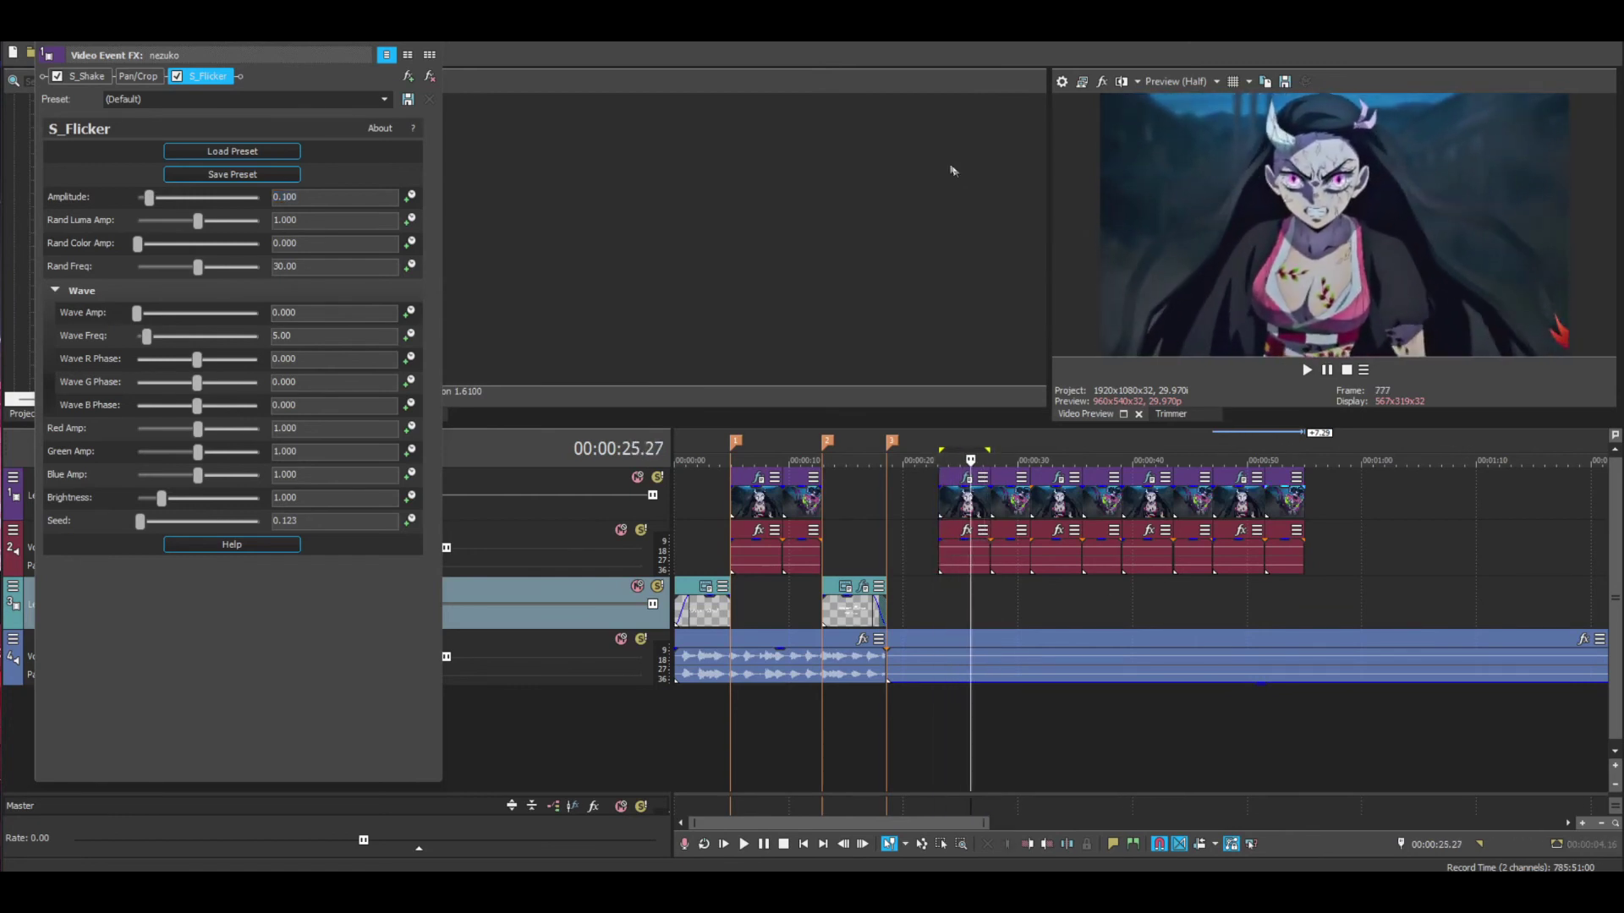
key("space")
left_click(1328, 371)
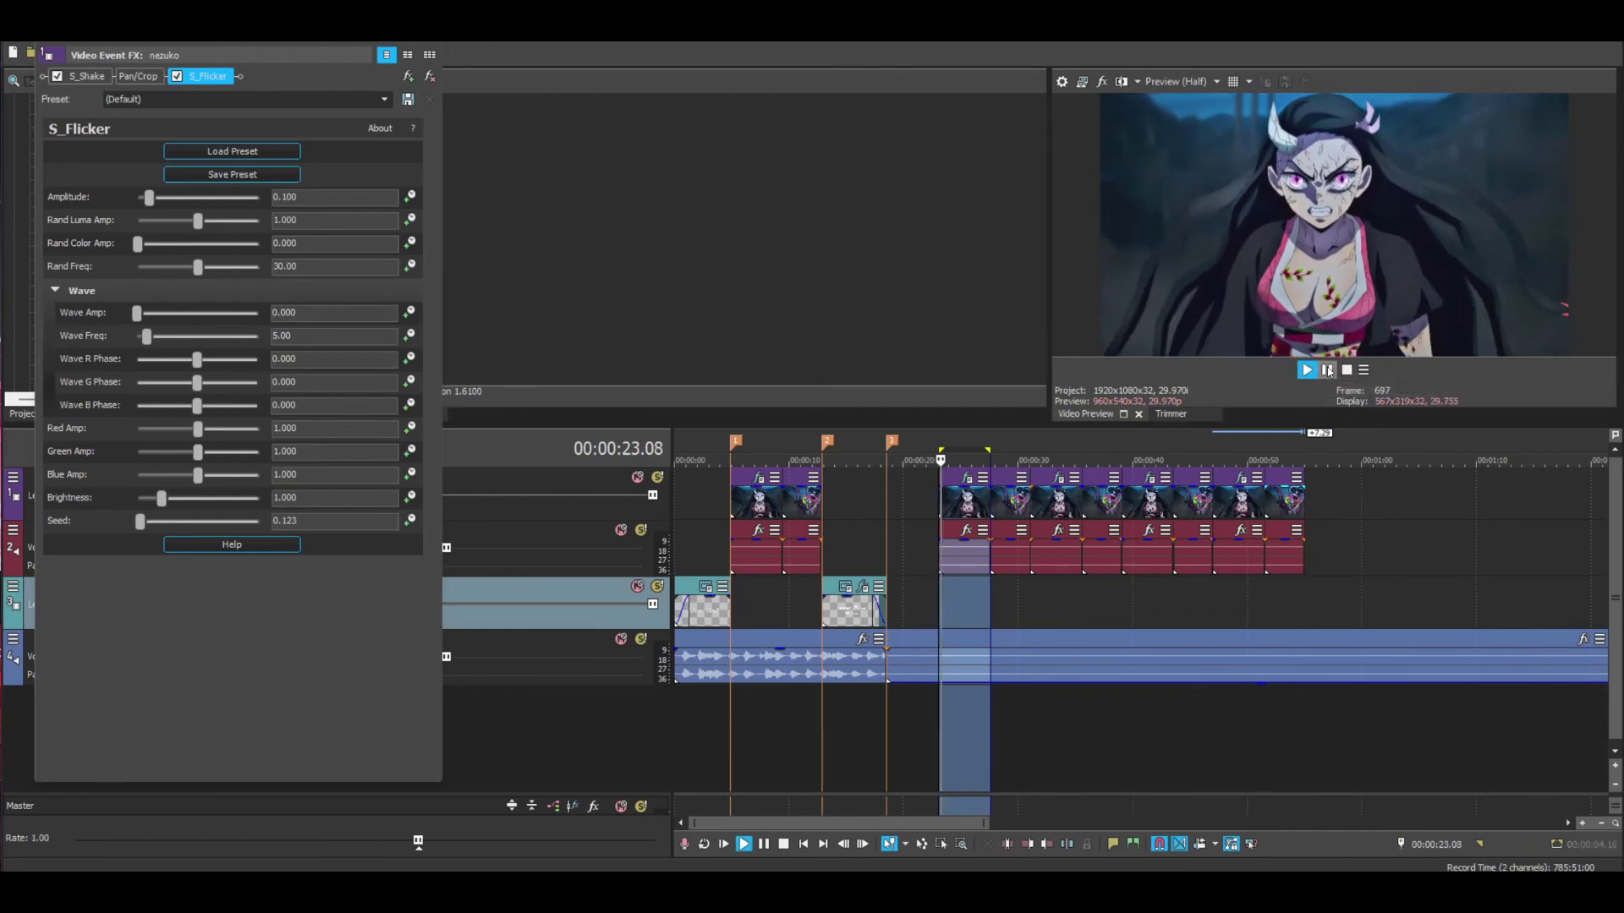
left_click(1328, 371)
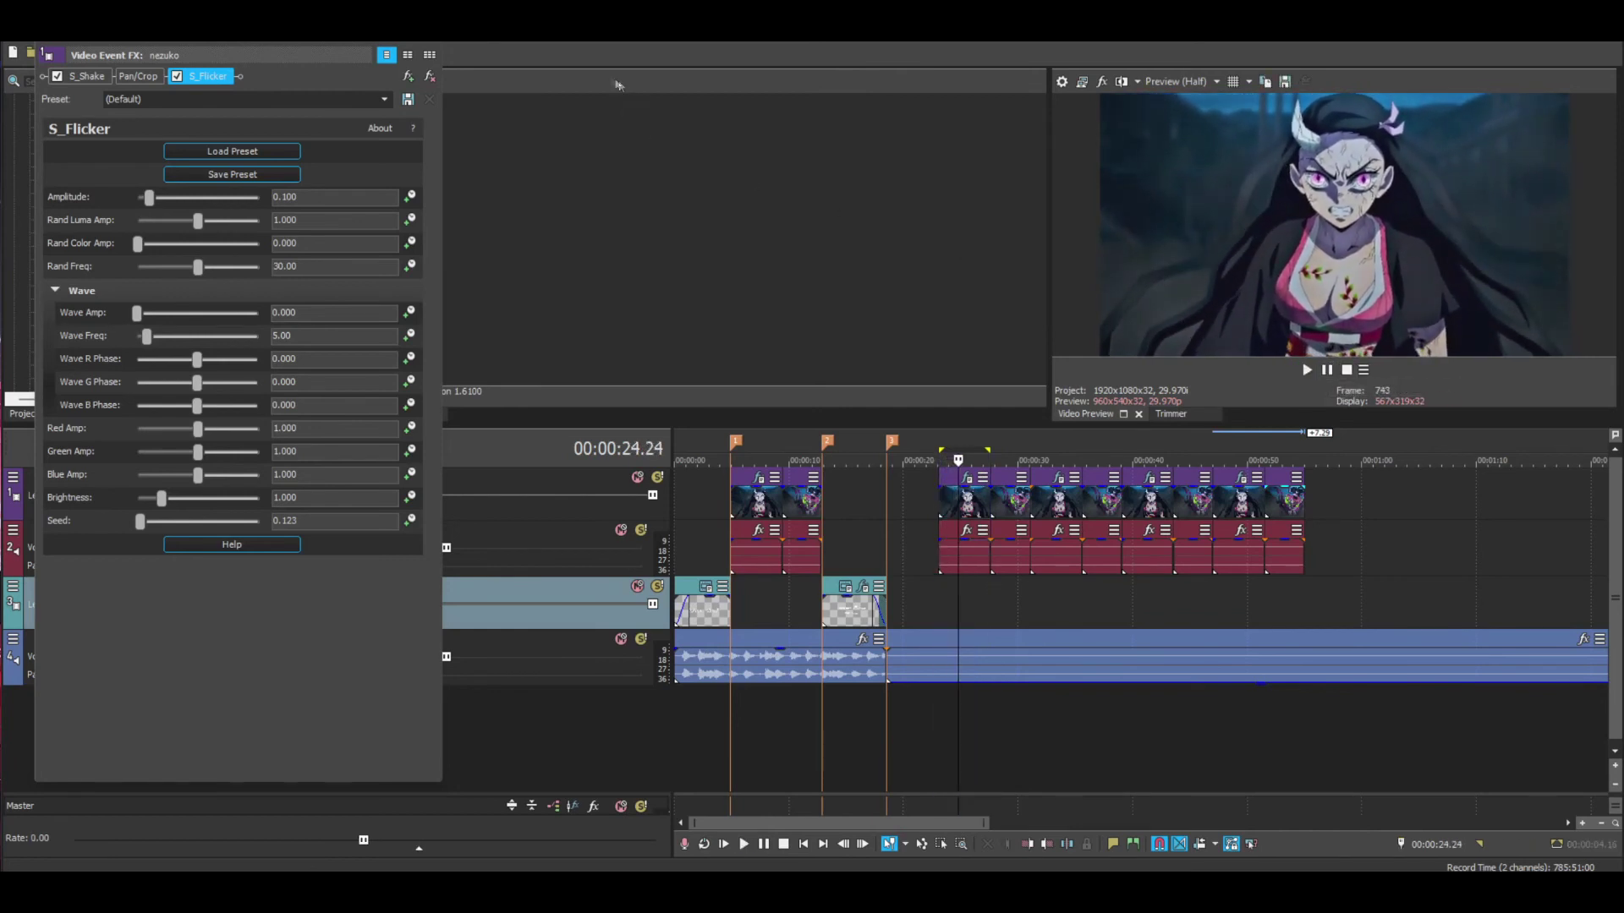
left_click(439, 41)
scroll(862, 585, "down", 4)
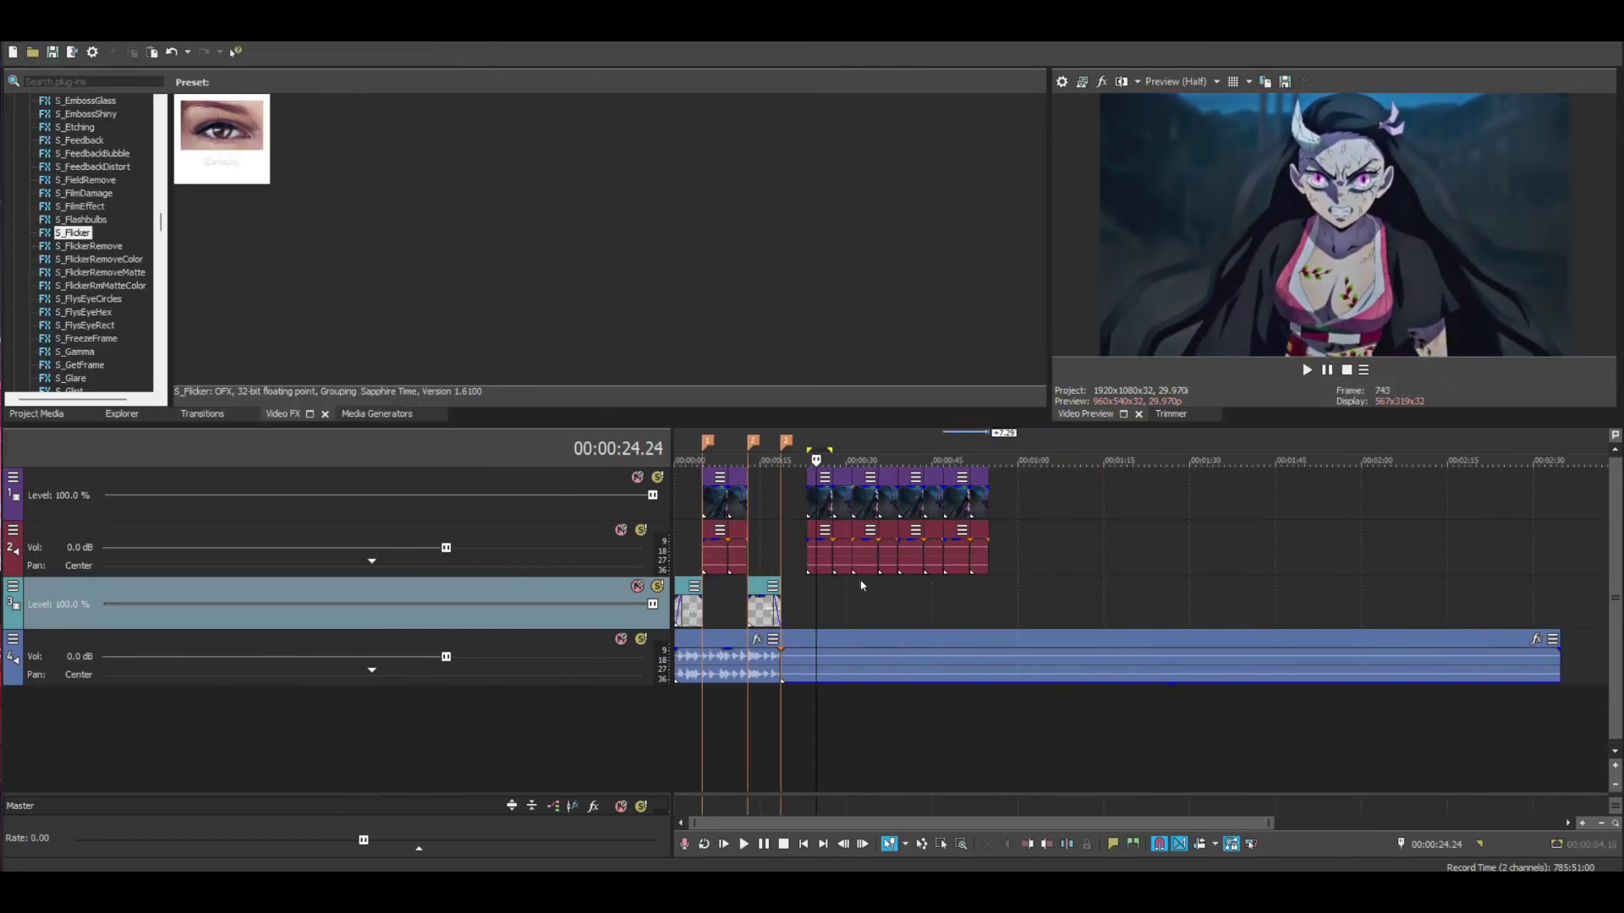
Drag across the timeline to select roughly 24 s to 56 s.
left_click_drag(809, 589, 999, 596)
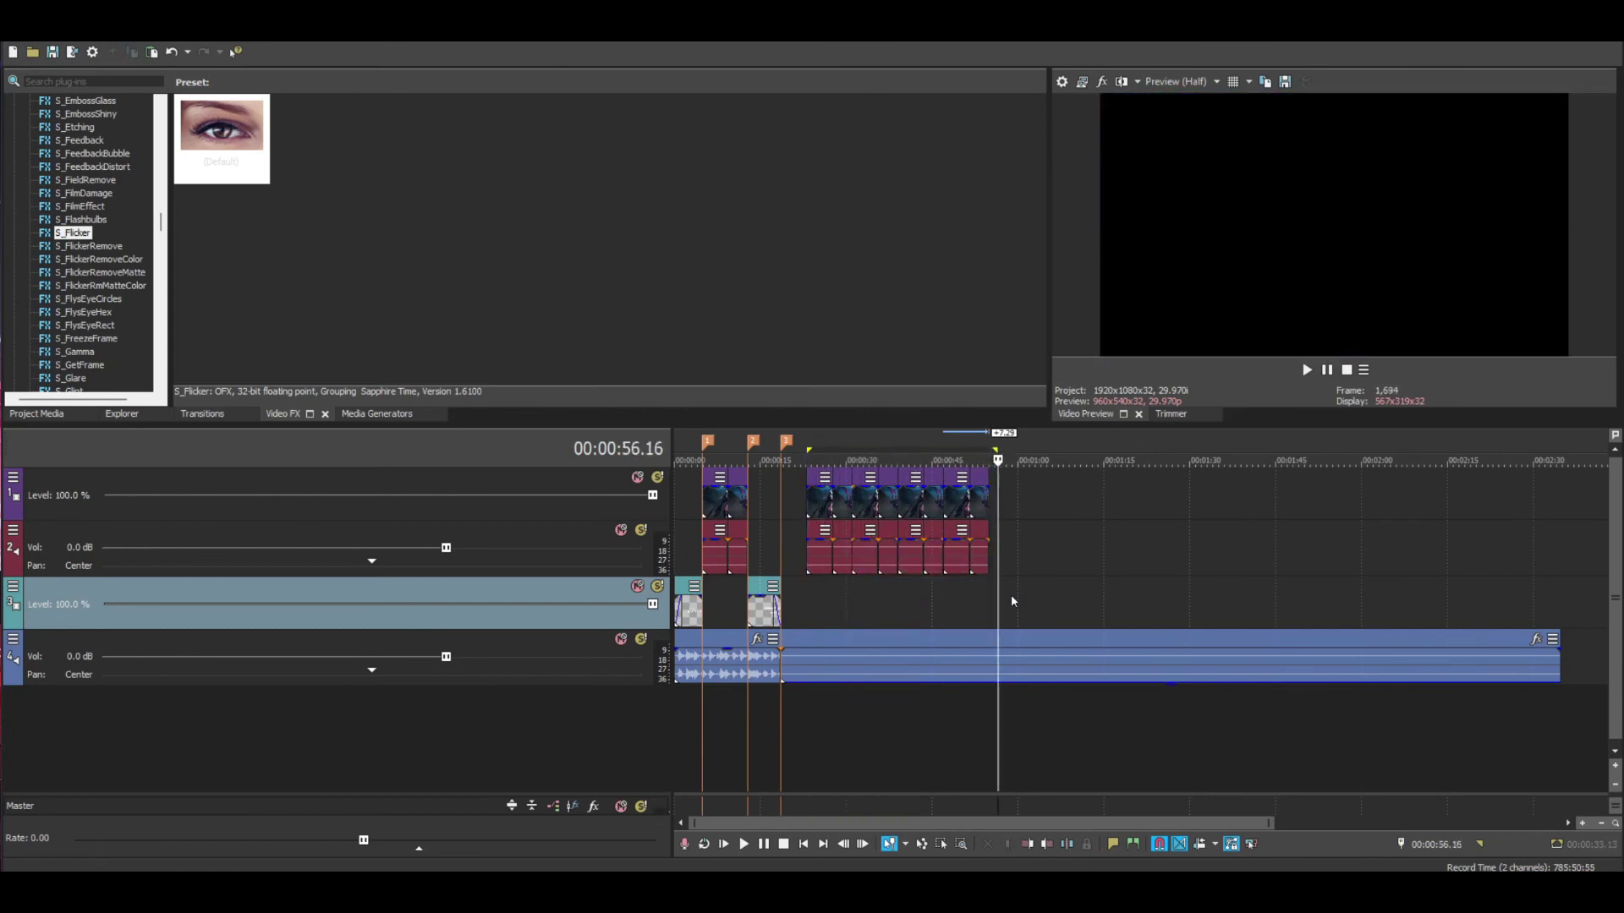